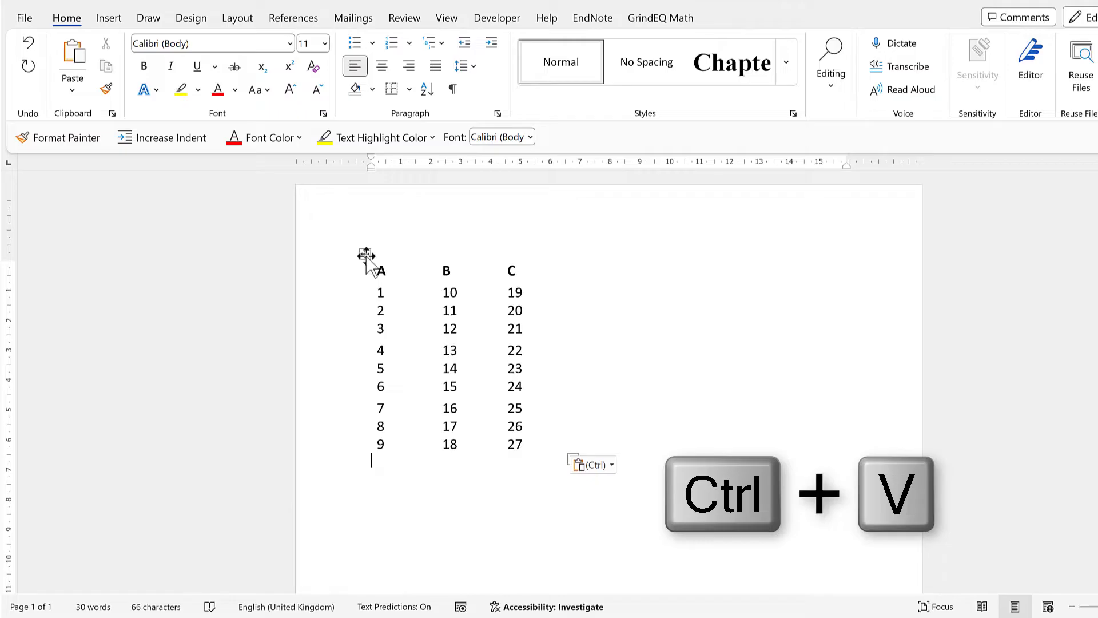
Copy the whole table in the Word document and paste it into the Excel sheet starting at cell A6.
{"action": "left_click", "coordinate": [365, 254]}
{"action": "key", "text": "ctrl+c"}
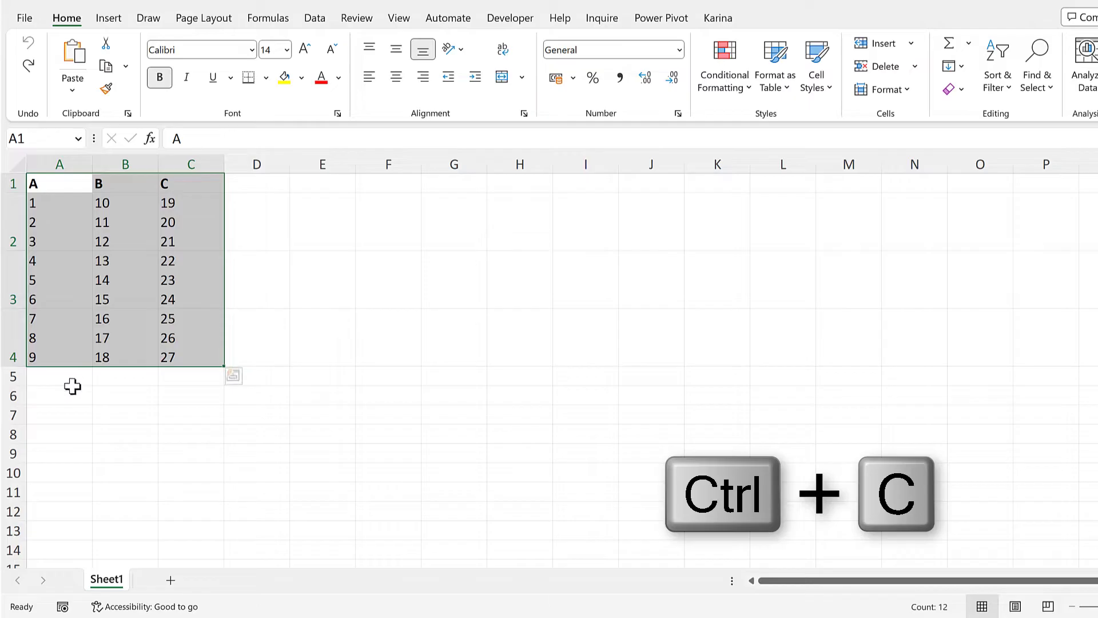
{"action": "left_click", "coordinate": [65, 396]}
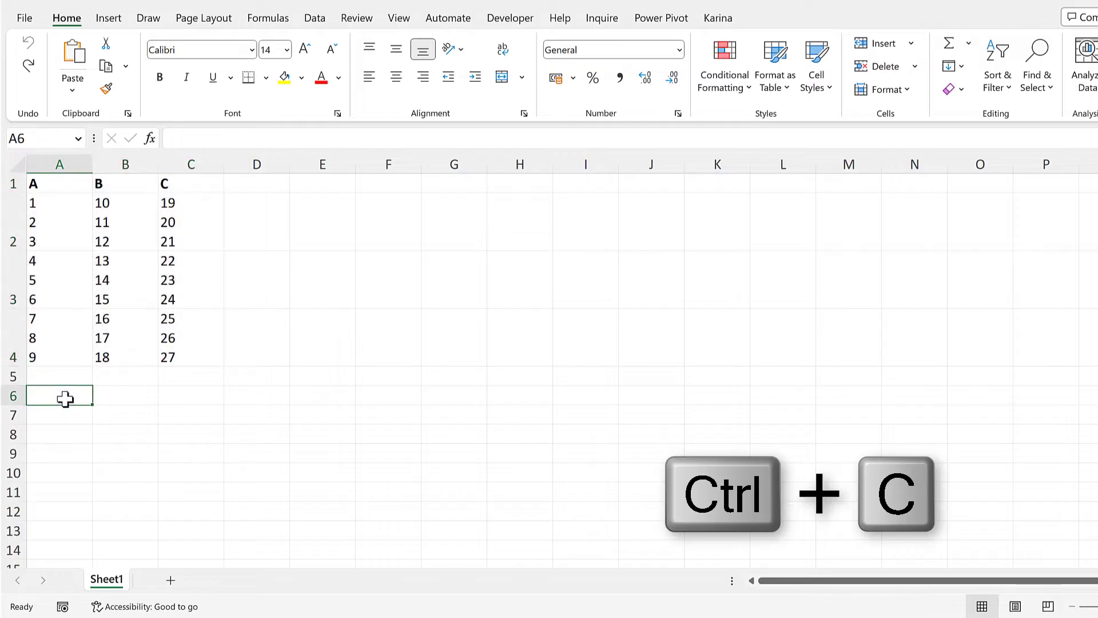
{"action": "key", "text": "ctrl+v"}
{"action": "left_click", "coordinate": [253, 399]}
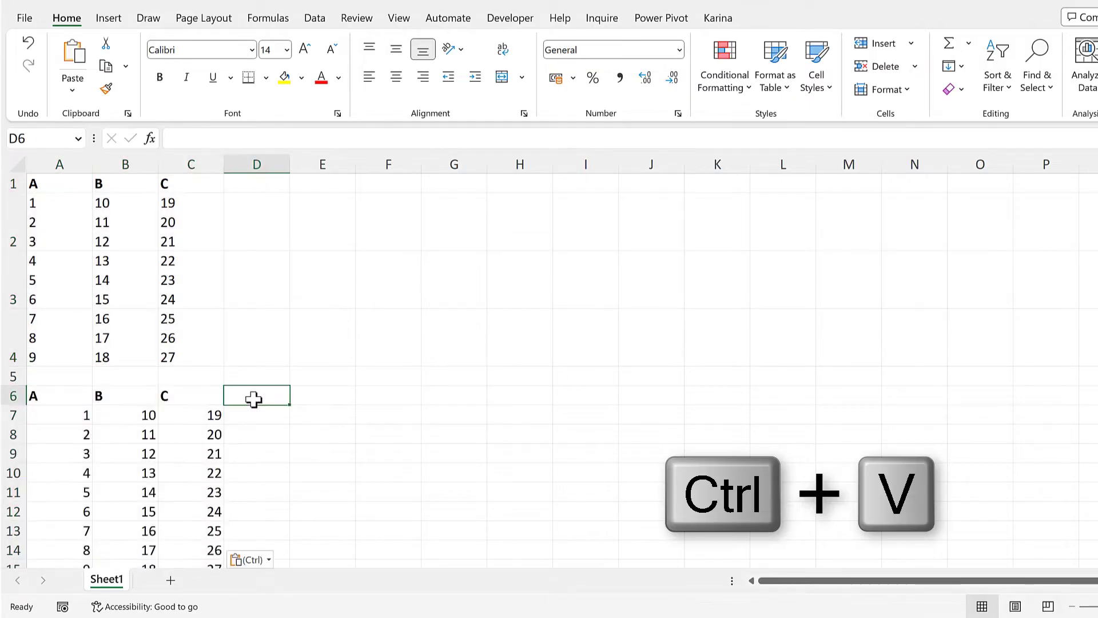
{"action": "scroll", "coordinate": [254, 399], "scroll_direction": "down", "scroll_amount": 2}
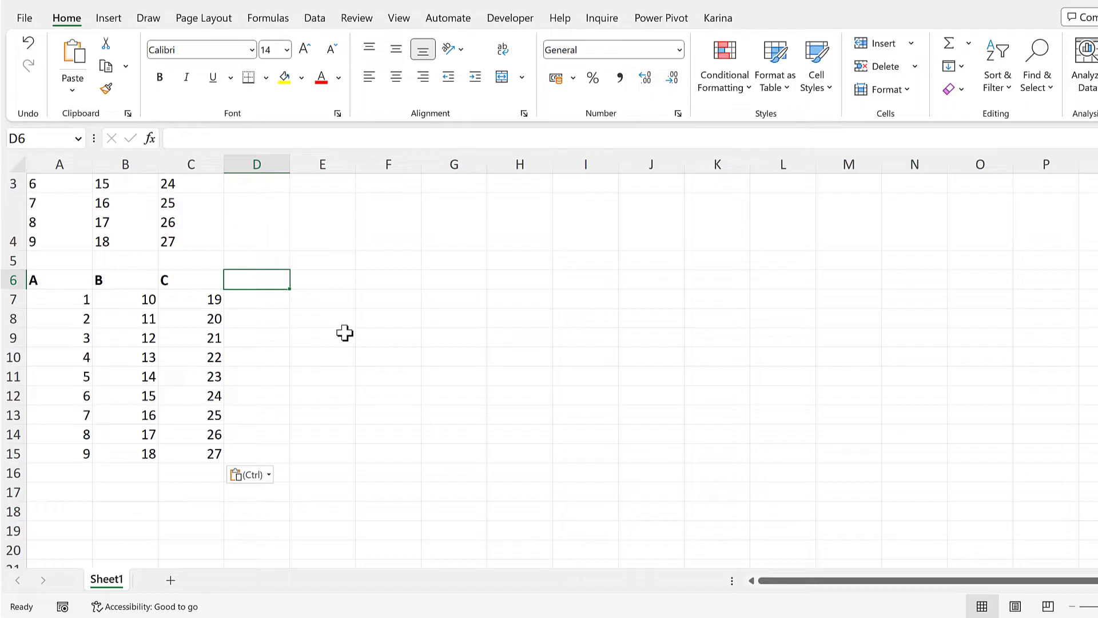
{"action": "scroll", "coordinate": [314, 341], "scroll_direction": "up", "scroll_amount": 2}
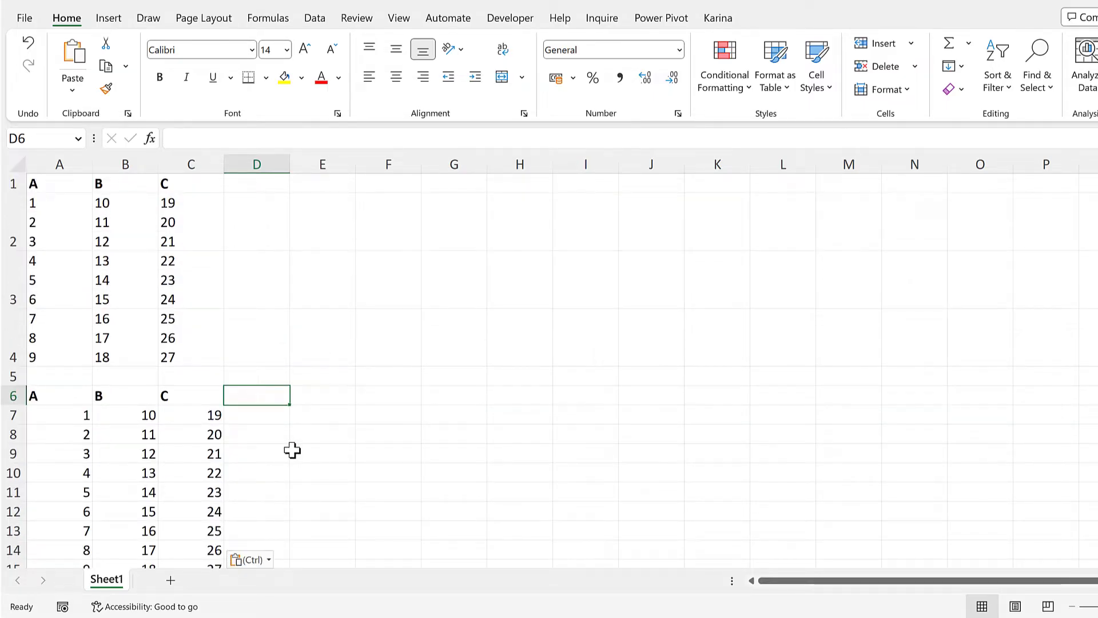
Begin a TEXTJOIN formula in cell E7 with a quoted line break as the delimiter.
{"action": "left_click", "coordinate": [316, 413]}
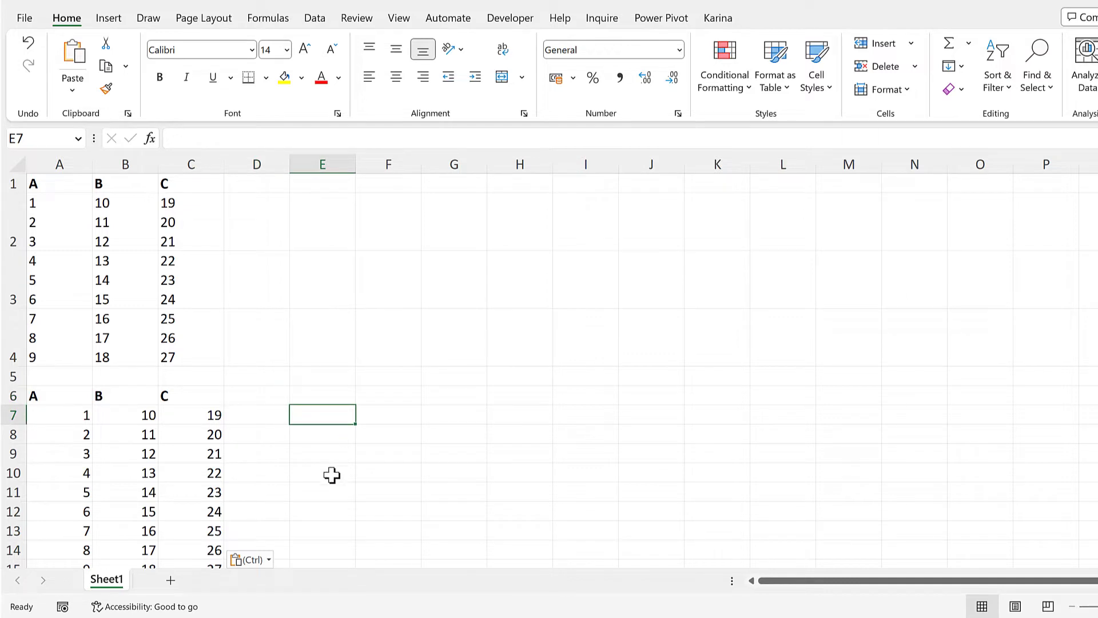
{"action": "type", "text": "=te"}
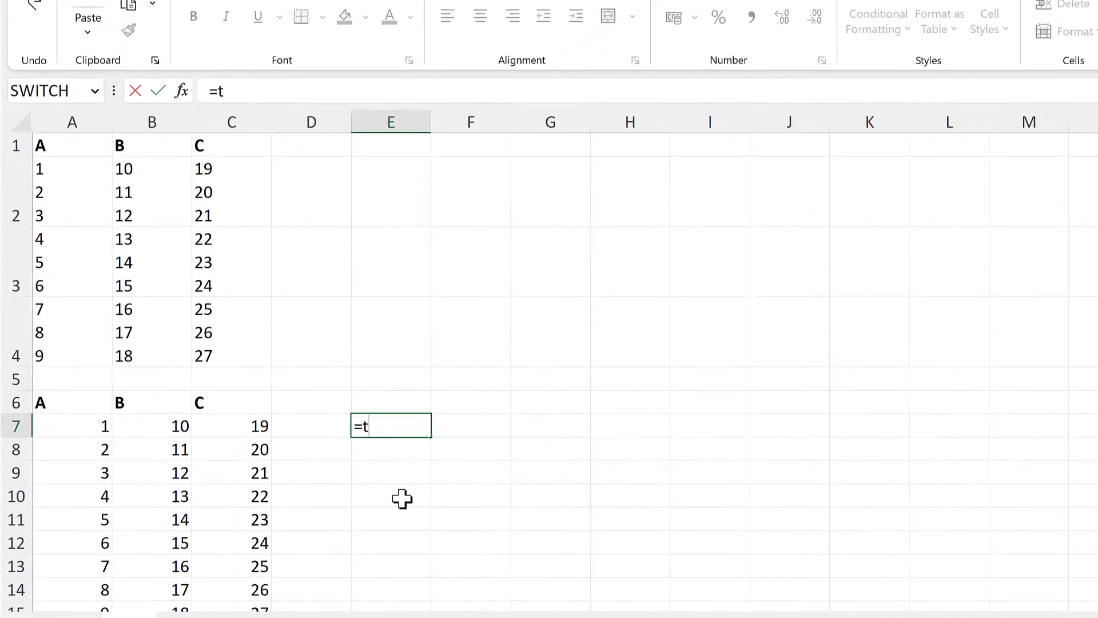
{"action": "type", "text": "xtj"}
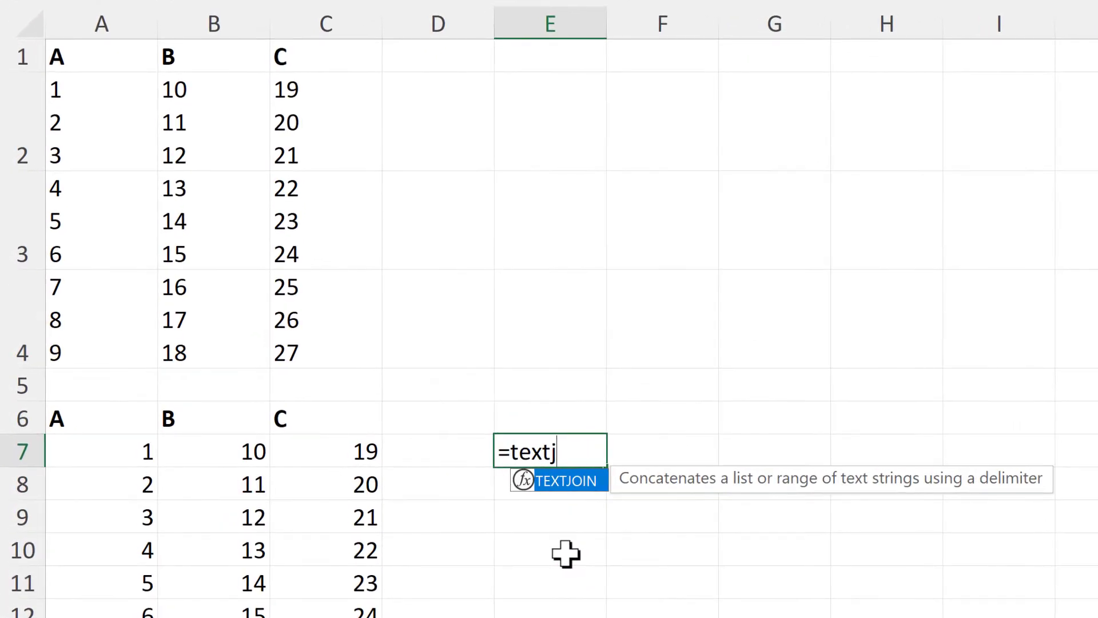
{"action": "key", "text": "Tab"}
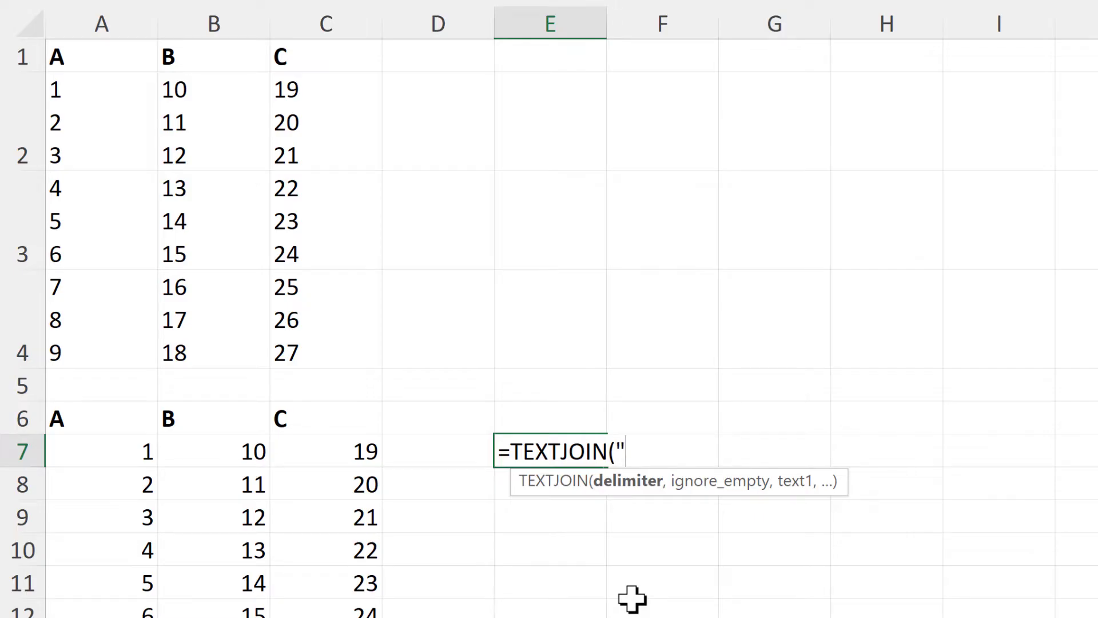
{"action": "type", "text": "\""}
{"action": "key", "text": "alt+Return"}
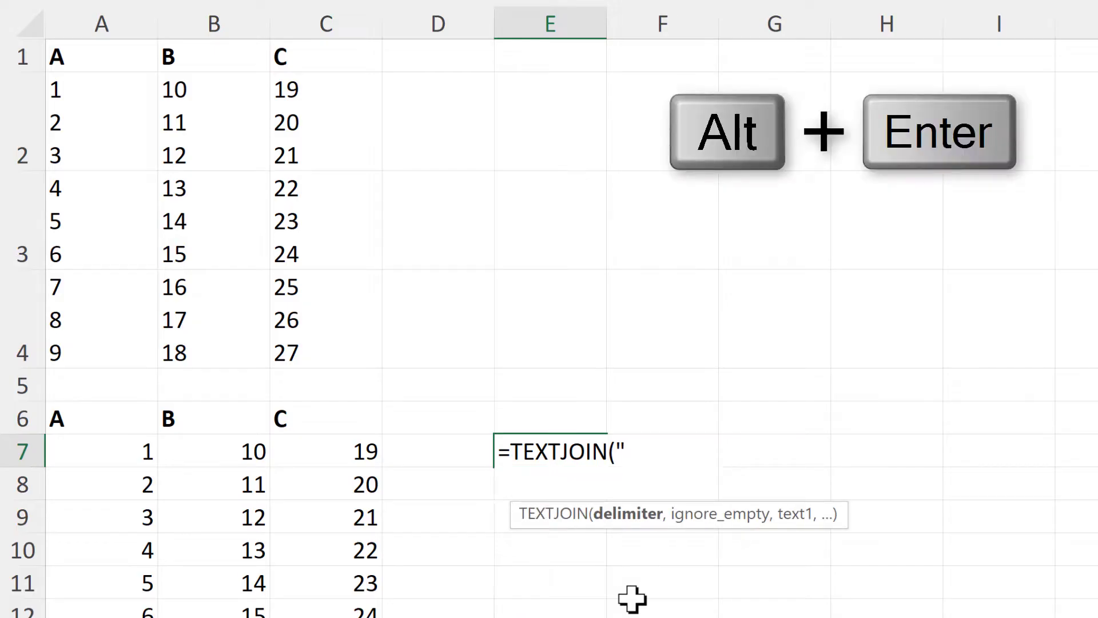
{"action": "type", "text": "\","}
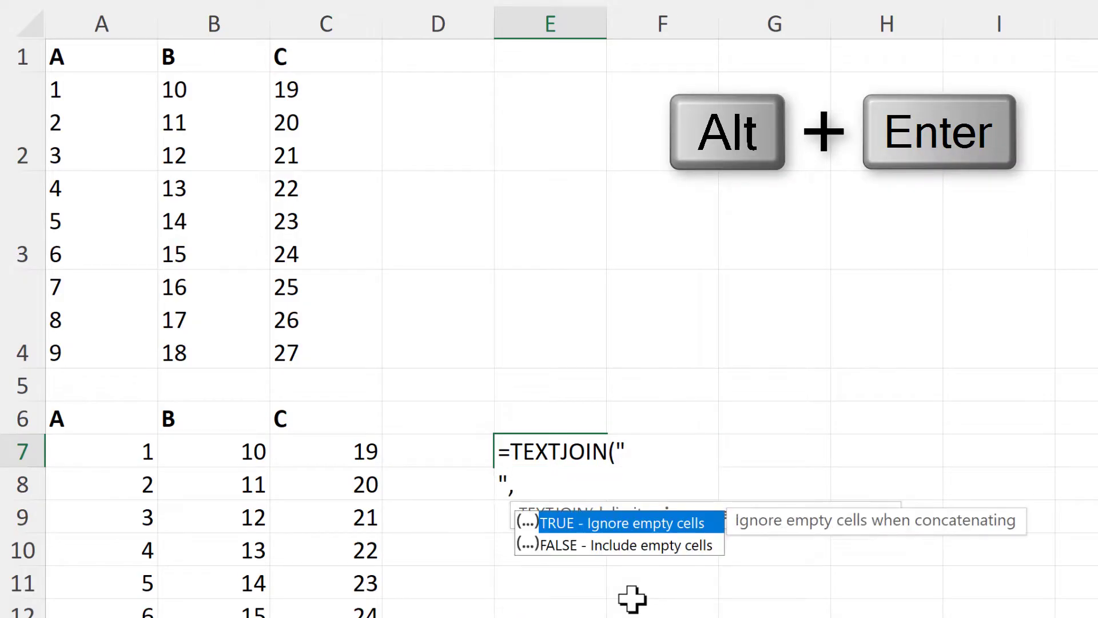
Complete the TEXTJOIN formula with FALSE to include empty cells and A2:A4 as the text range.
{"action": "left_click", "coordinate": [633, 552]}
{"action": "key", "text": "Tab"}
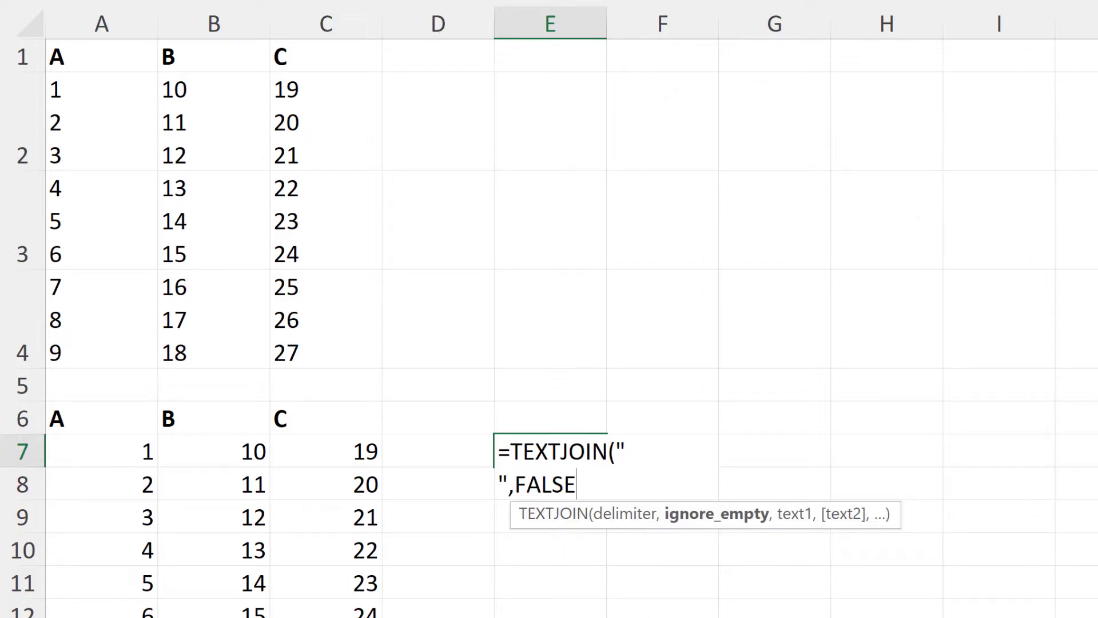
{"action": "type", "text": ","}
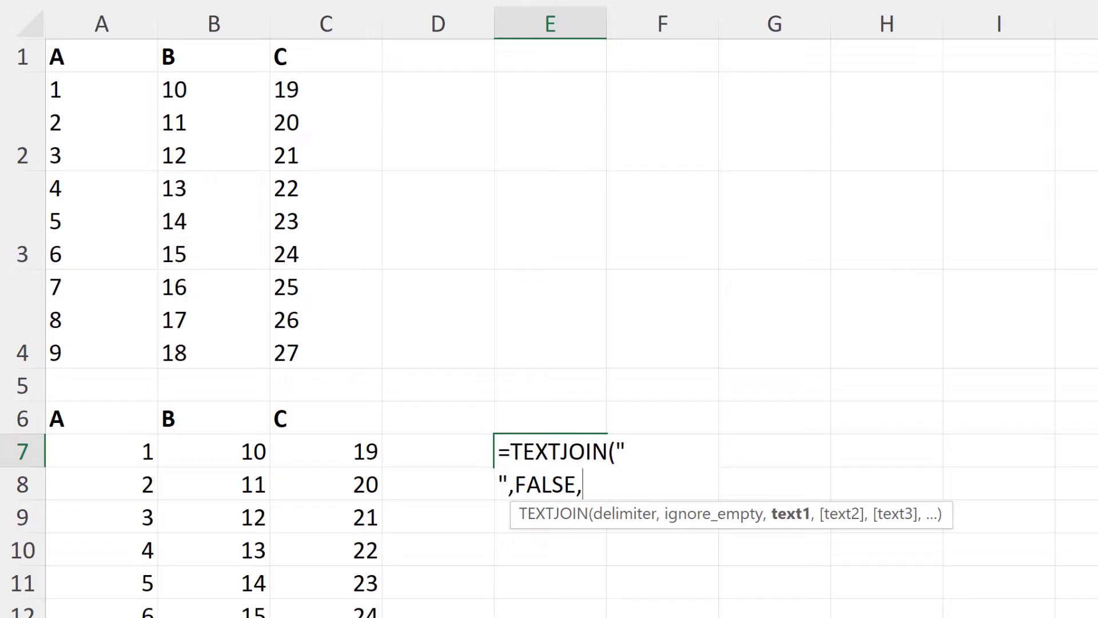
{"action": "left_click_drag", "start_coordinate": [98, 108], "coordinate": [81, 322]}
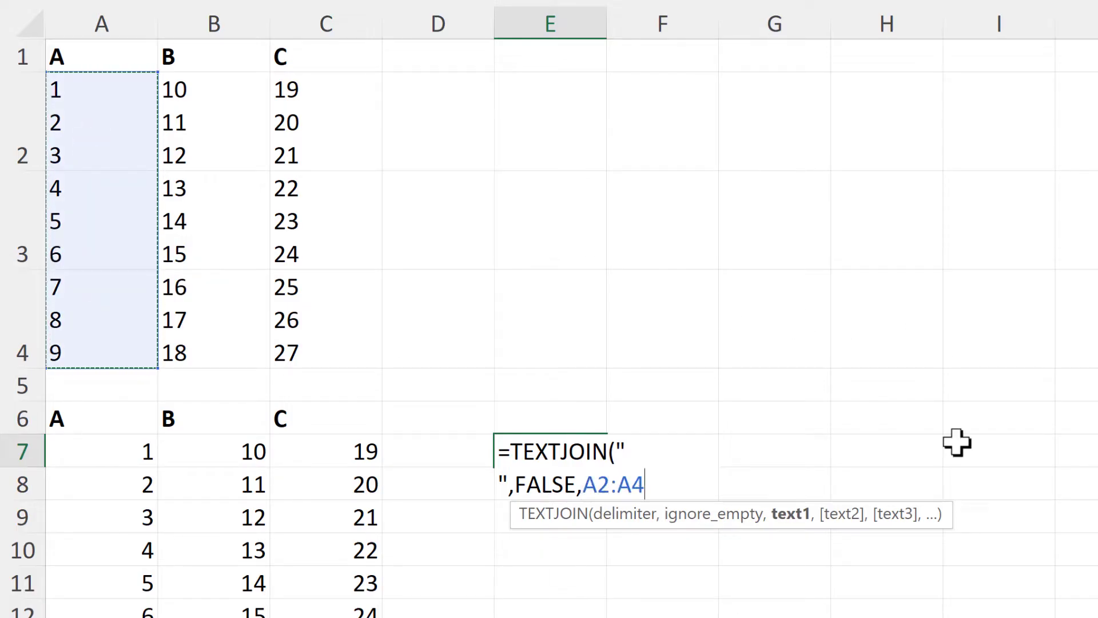
{"action": "type", "text": ")"}
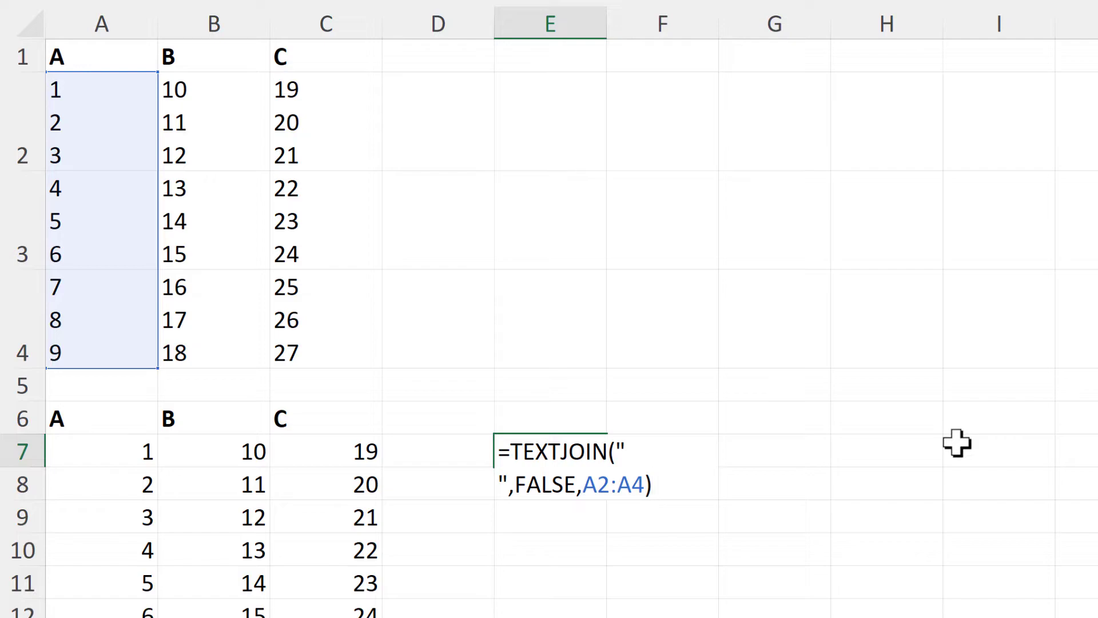
{"action": "key", "text": "Return"}
Wrap the text in E7 and fill its formula across to G7.
{"action": "left_click", "coordinate": [552, 452]}
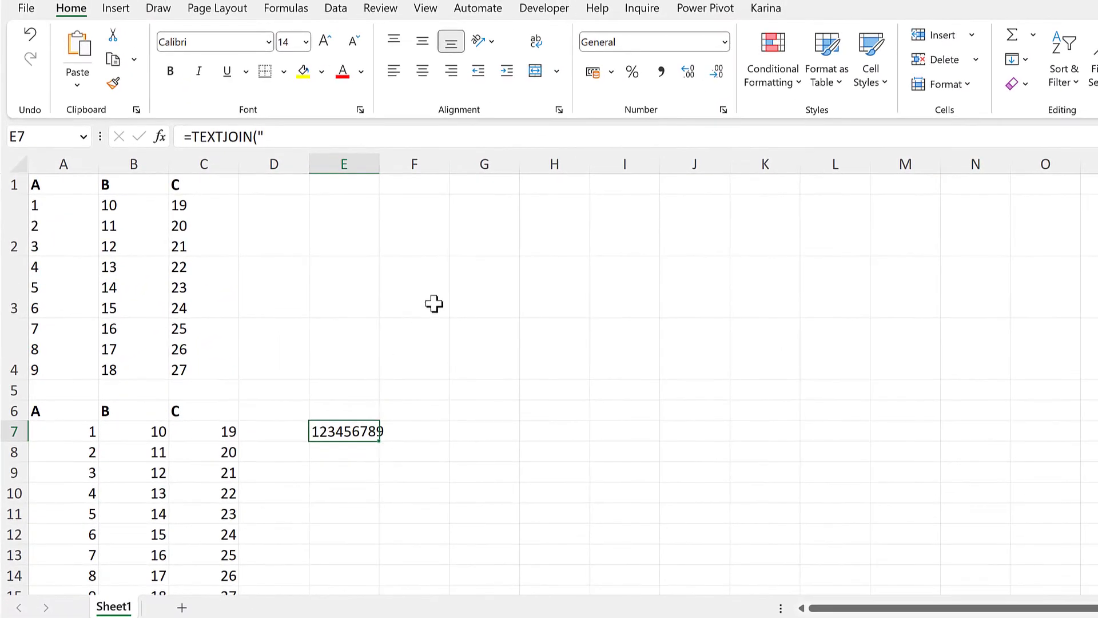
{"action": "left_click", "coordinate": [535, 43]}
{"action": "scroll", "coordinate": [380, 388], "scroll_direction": "down", "scroll_amount": 2}
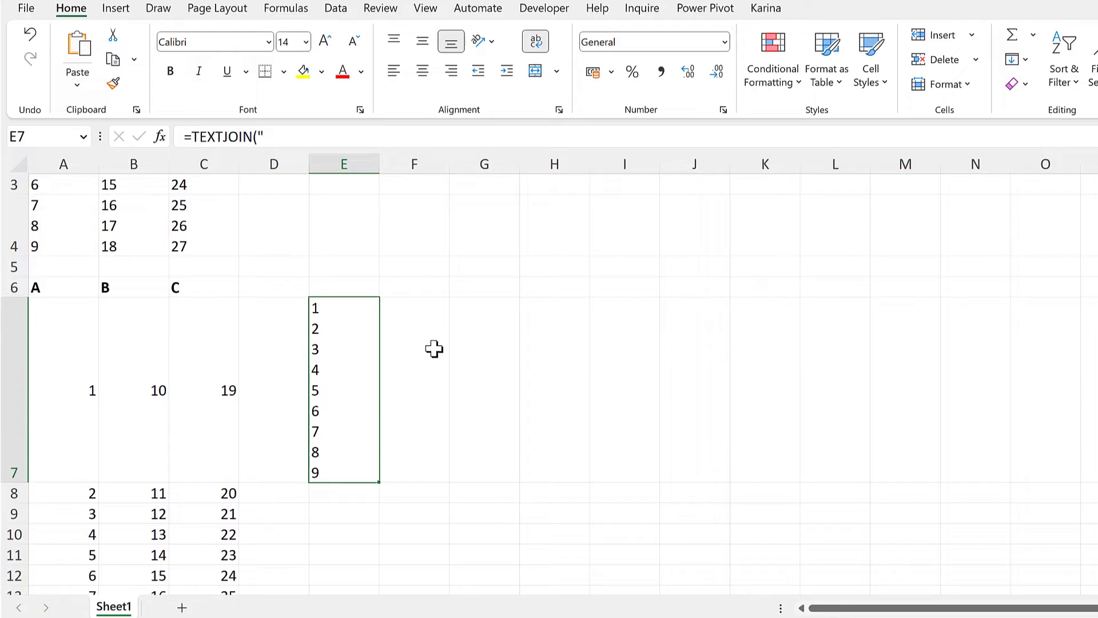
{"action": "left_click_drag", "start_coordinate": [380, 485], "coordinate": [463, 515]}
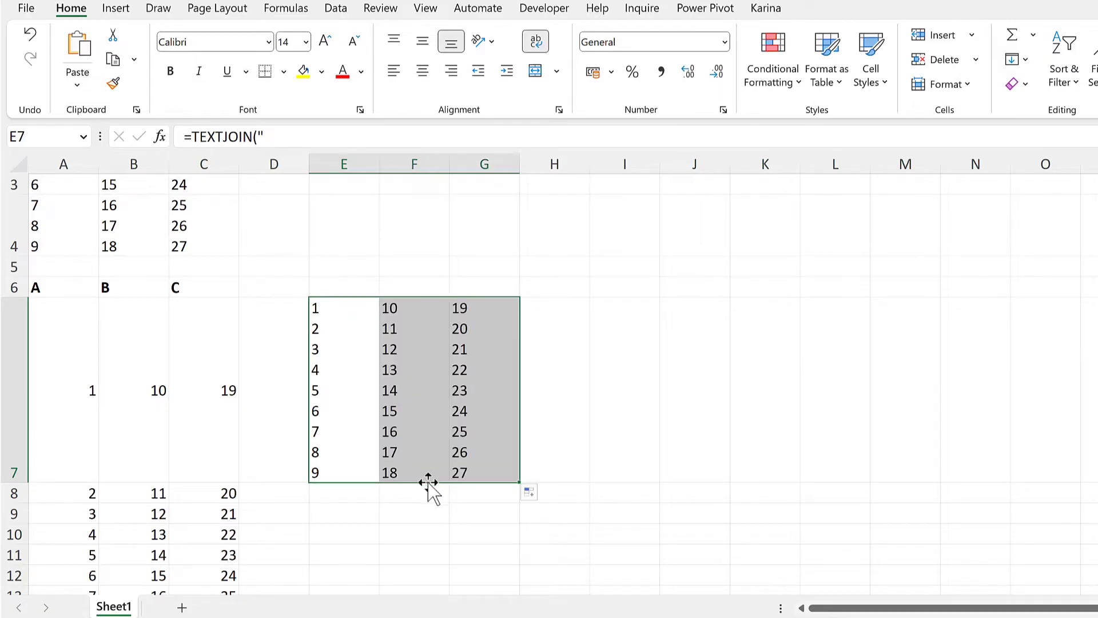
{"action": "left_click", "coordinate": [424, 506]}
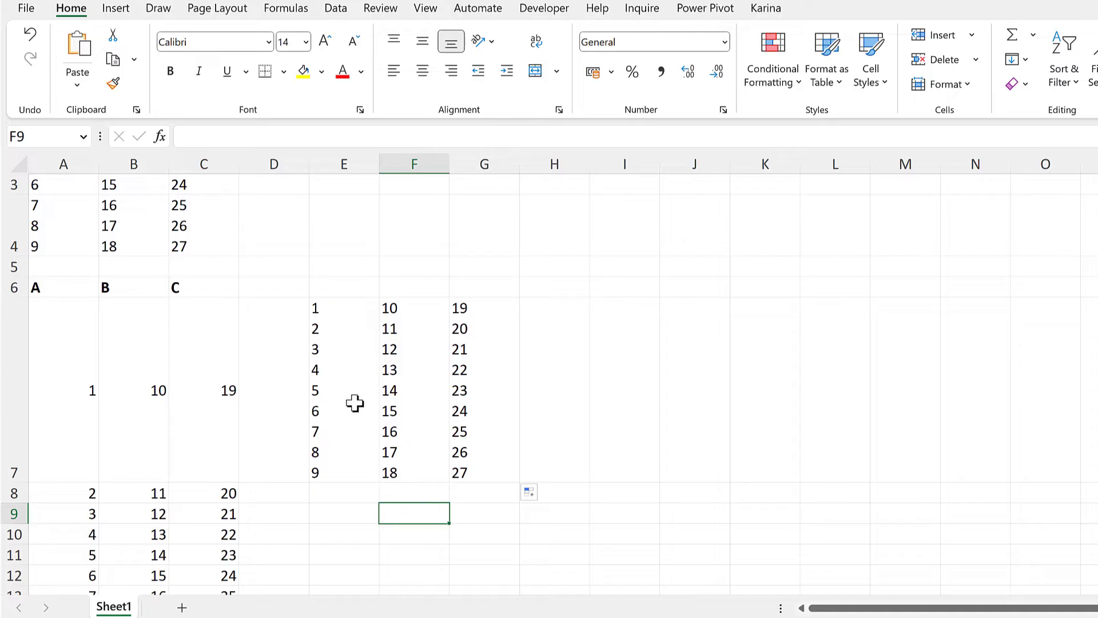
Enlarge the formula bar and insert TEXTSPLIT( in front of TEXTJOIN in the E7 formula.
{"action": "left_click", "coordinate": [343, 375]}
{"action": "left_click_drag", "start_coordinate": [316, 148], "coordinate": [312, 189]}
{"action": "left_click", "coordinate": [194, 135]}
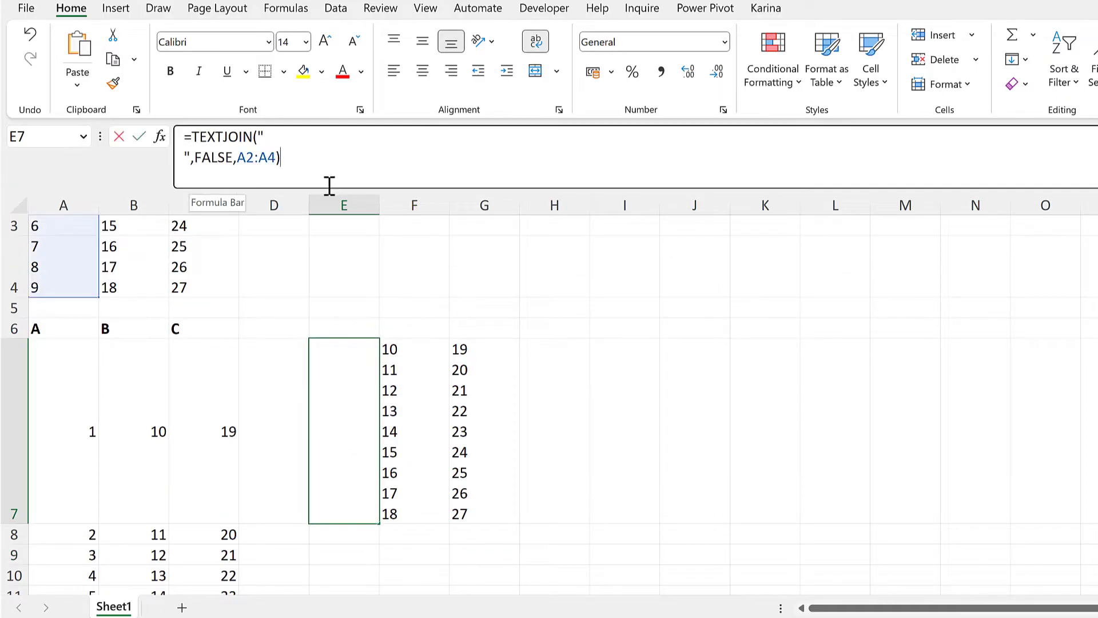
{"action": "type", "text": "texts"}
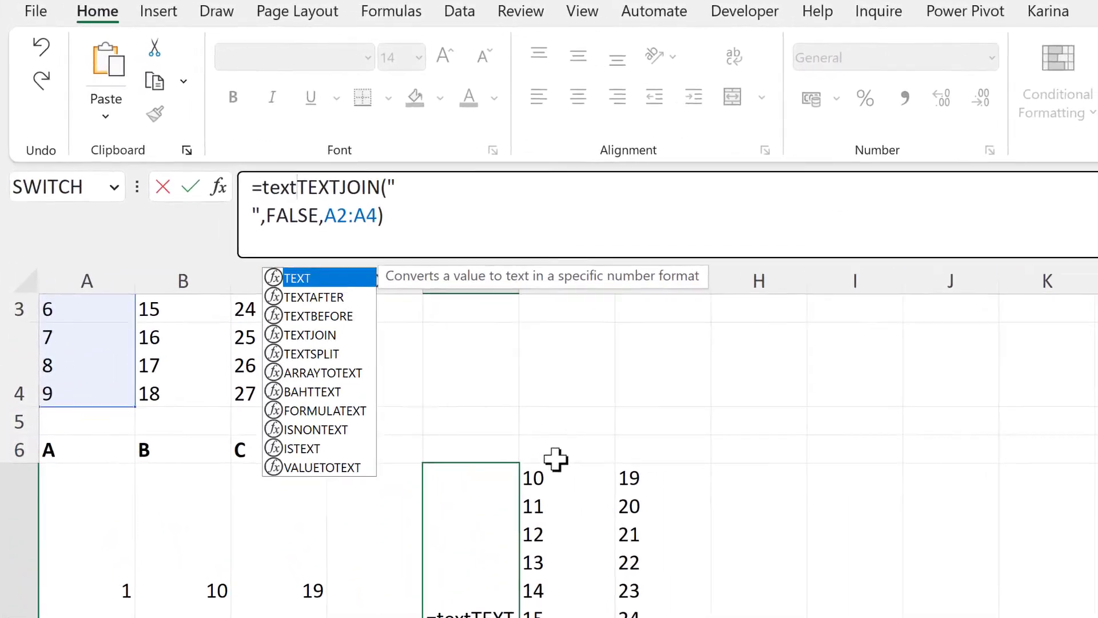
{"action": "key", "text": "Tab"}
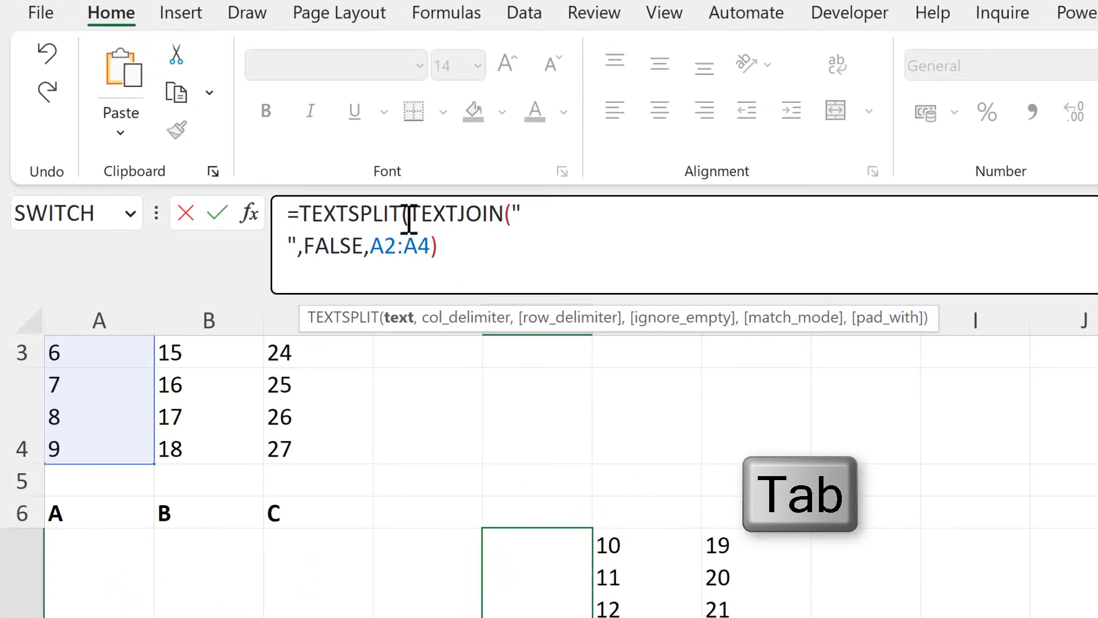
Finish the TEXTSPLIT formula with the column delimiter left empty and a quoted line break as the row delimiter.
{"action": "left_click_drag", "start_coordinate": [410, 215], "coordinate": [451, 246]}
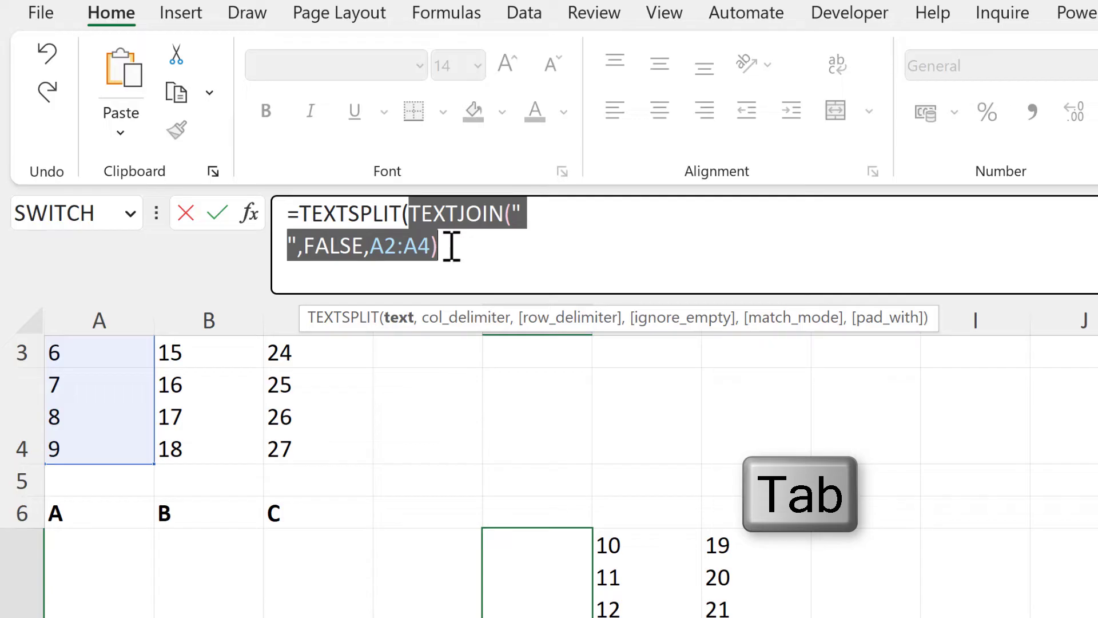
{"action": "left_click", "coordinate": [452, 246]}
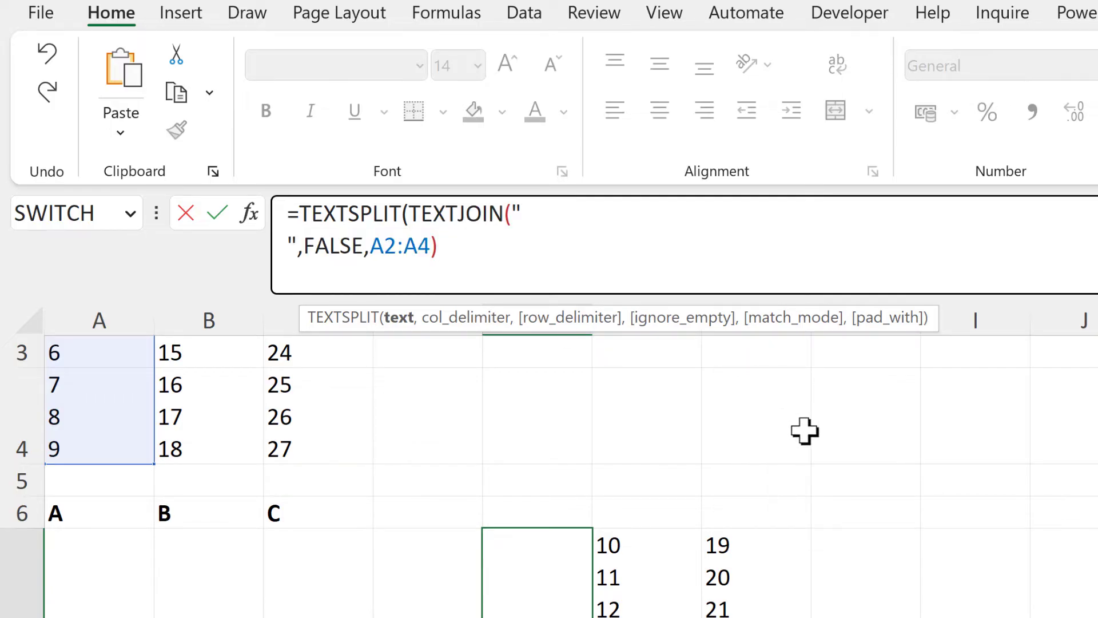
{"action": "type", "text": ","}
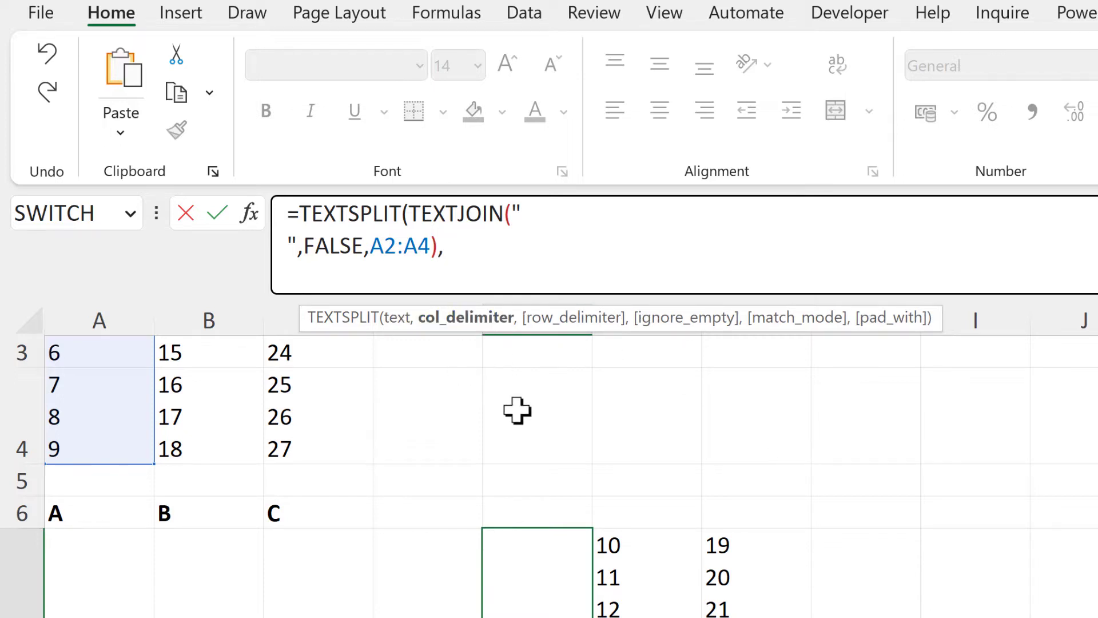
{"action": "type", "text": ","}
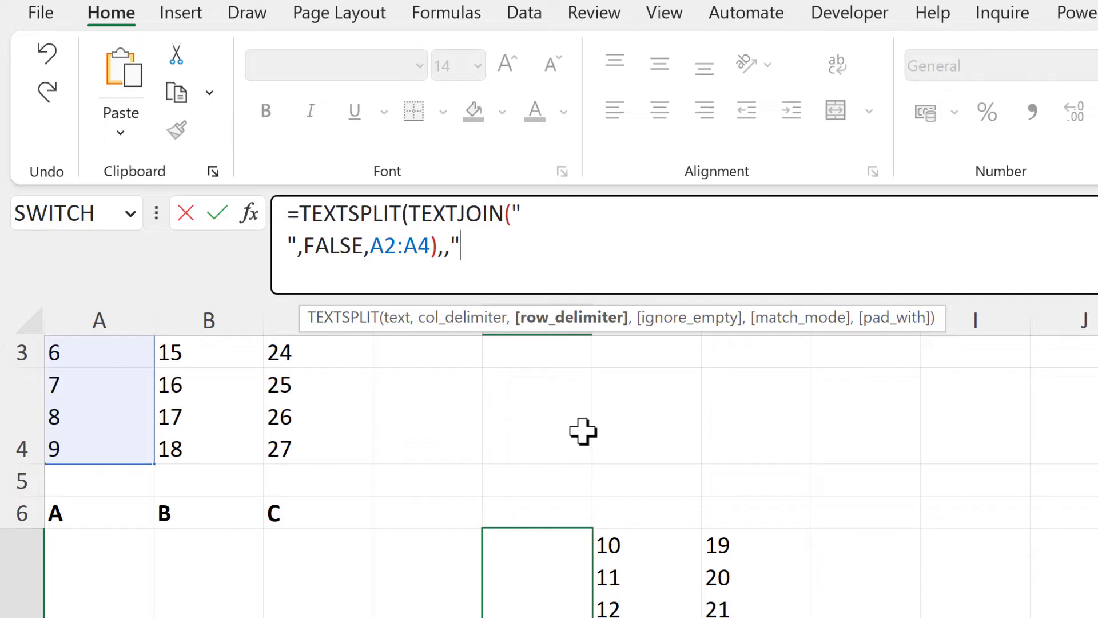
{"action": "key", "text": "alt+Return"}
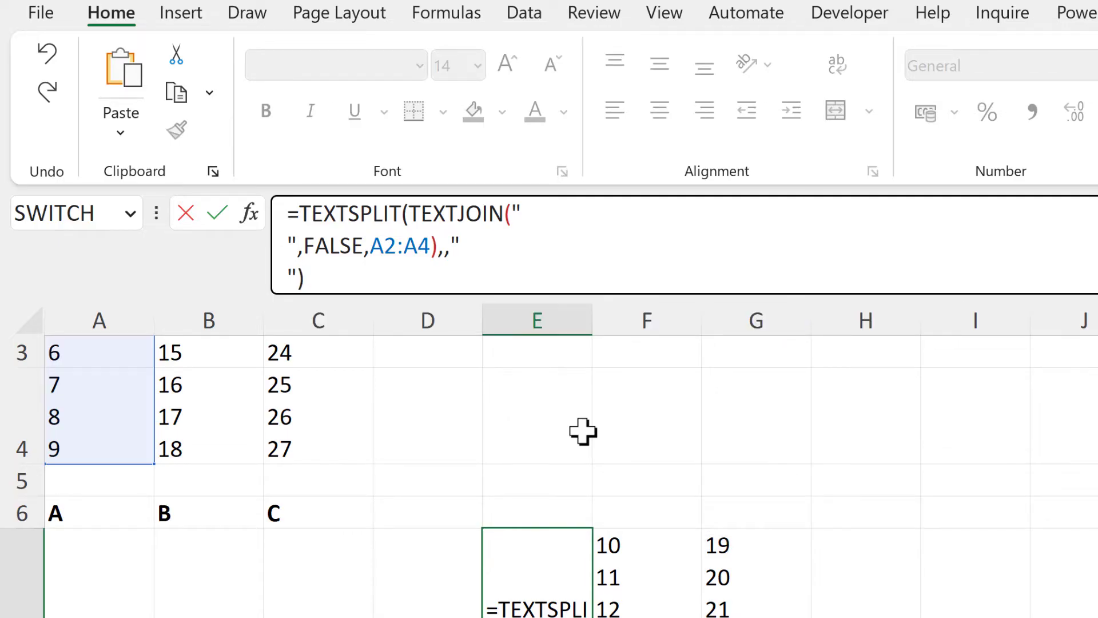
{"action": "key", "text": "Return"}
Fill the TEXTSPLIT formula from E7 across to G7.
{"action": "left_click", "coordinate": [560, 559]}
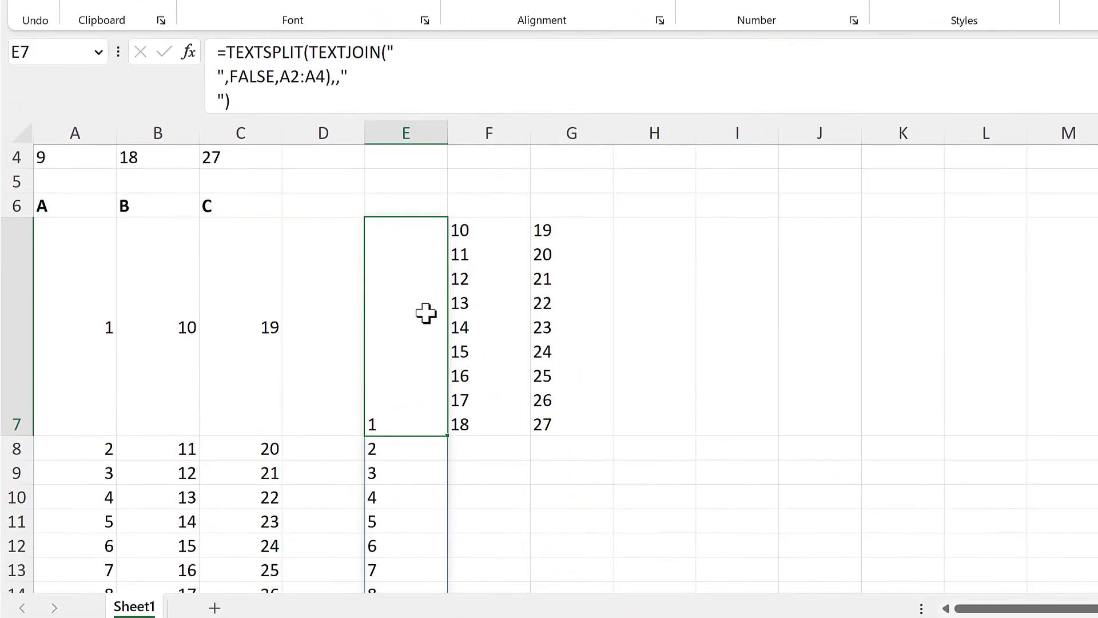
{"action": "scroll", "coordinate": [426, 314], "scroll_direction": "down", "scroll_amount": 1}
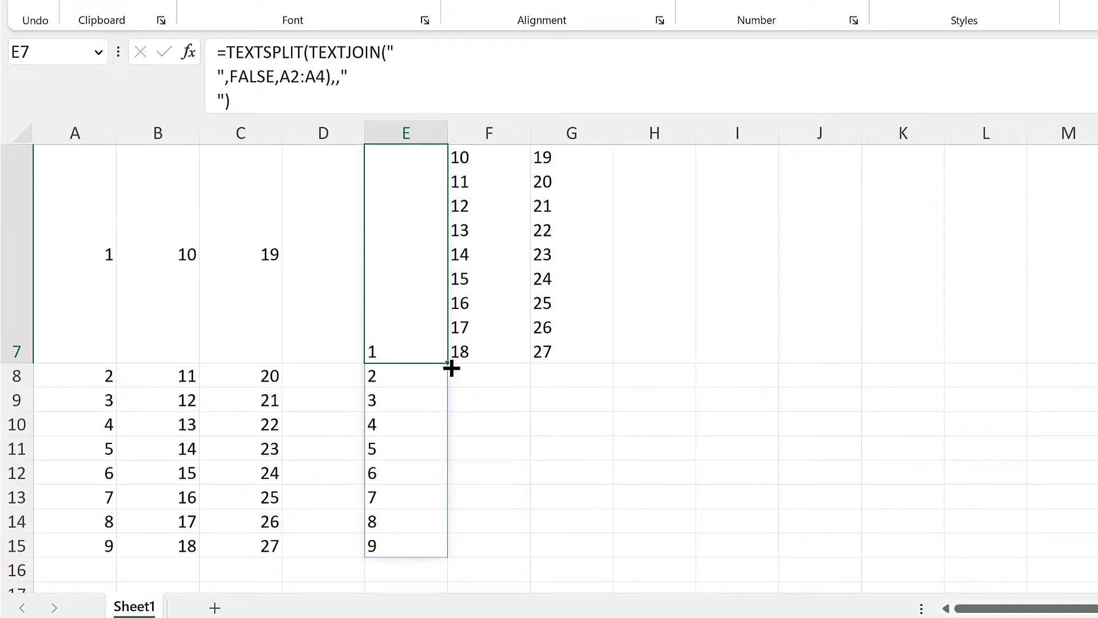
{"action": "left_click_drag", "start_coordinate": [451, 368], "coordinate": [575, 372]}
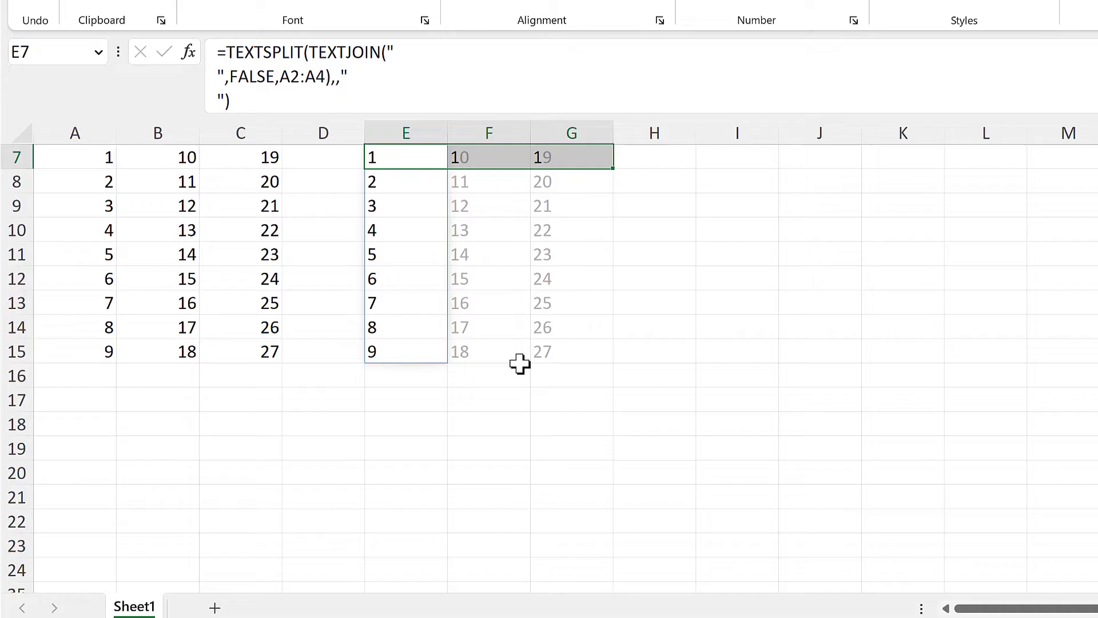
{"action": "left_click", "coordinate": [495, 300]}
{"action": "scroll", "coordinate": [657, 315], "scroll_direction": "up", "scroll_amount": 1}
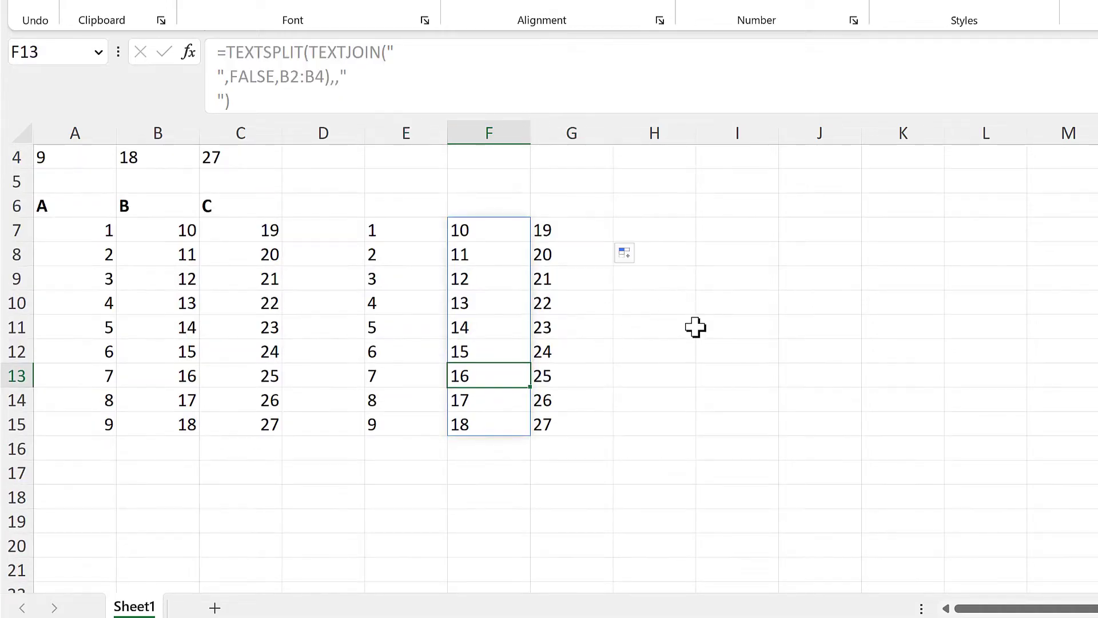
Select cell D2 and shrink the formula bar back to a single line.
{"action": "scroll", "coordinate": [696, 328], "scroll_direction": "up", "scroll_amount": 1}
{"action": "left_click", "coordinate": [341, 215]}
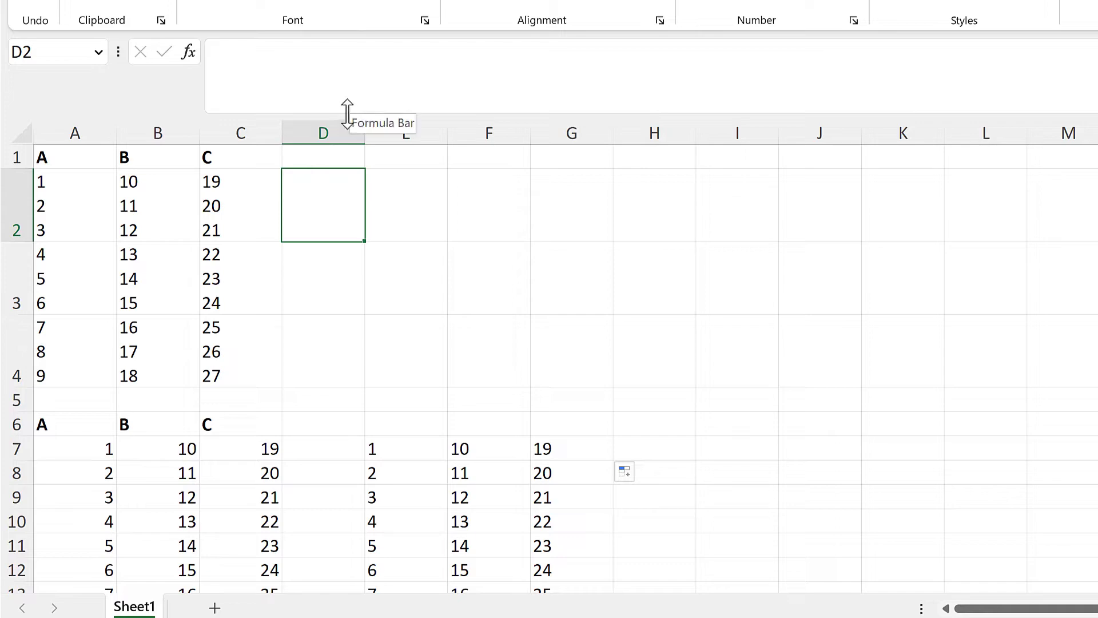
{"action": "left_click_drag", "start_coordinate": [348, 112], "coordinate": [349, 68]}
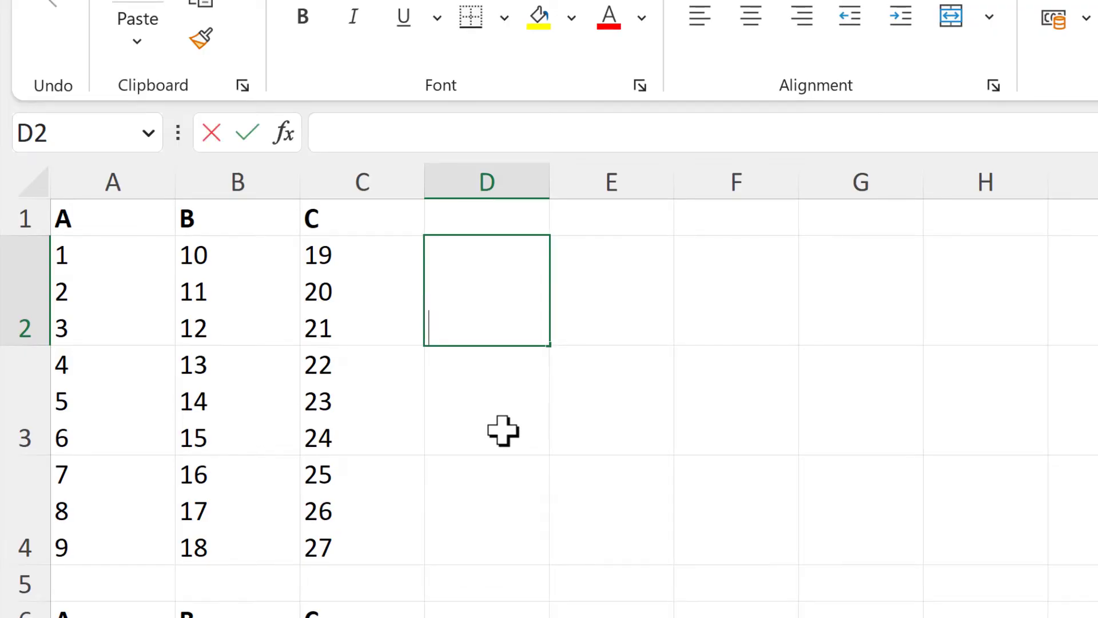
Enter a MID formula in D2 that extracts one character from C2 starting at character 3.
{"action": "type", "text": "=mid"}
{"action": "key", "text": "Tab"}
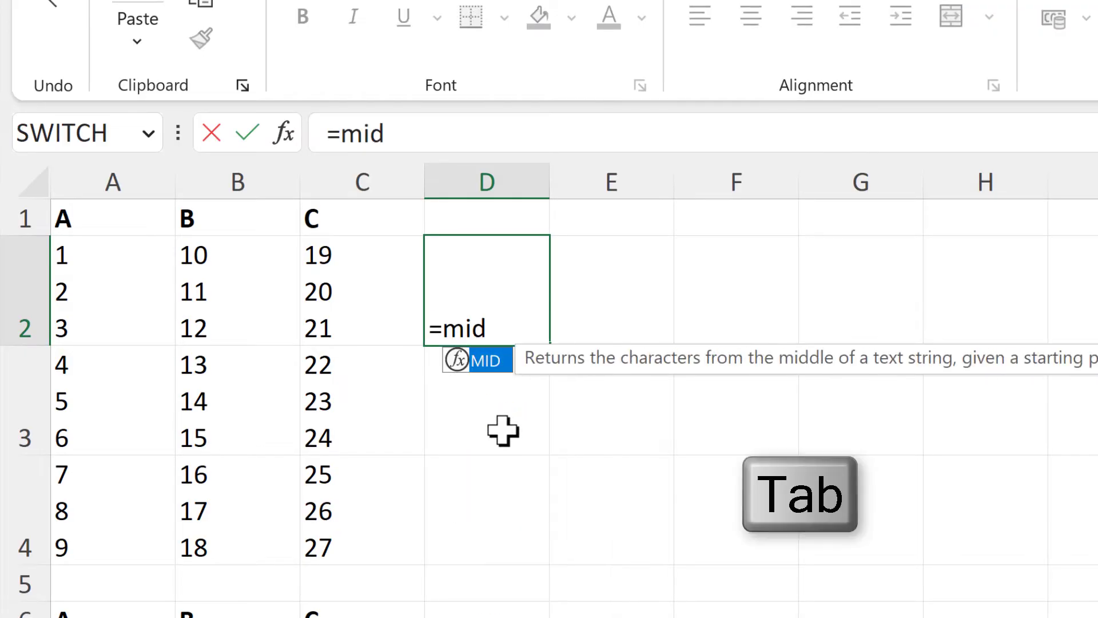
{"action": "left_click", "coordinate": [368, 306]}
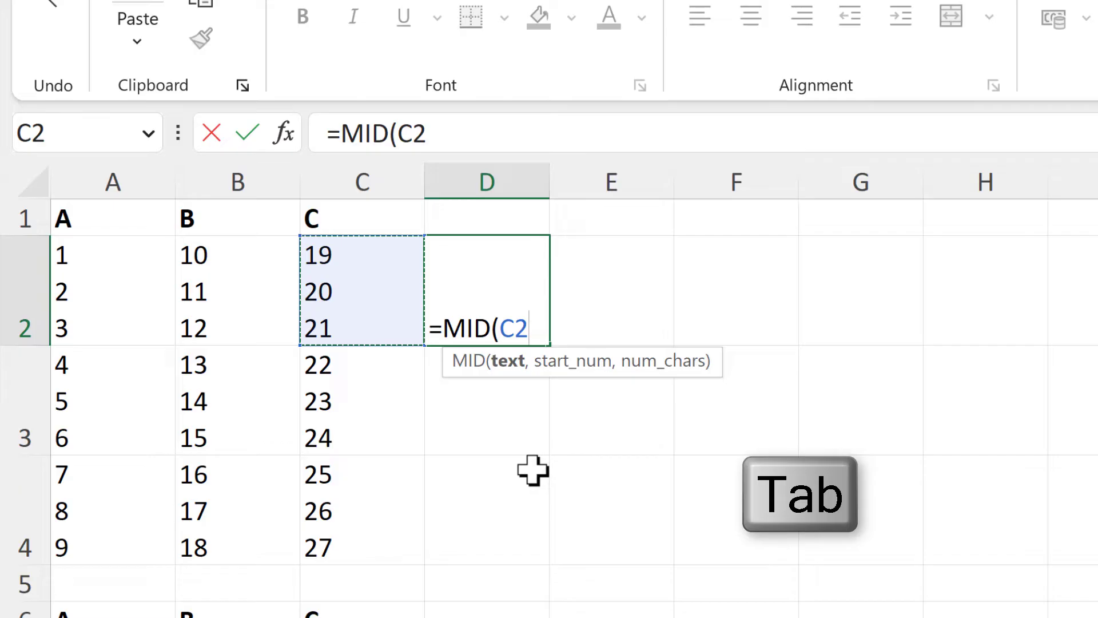
{"action": "type", "text": ","}
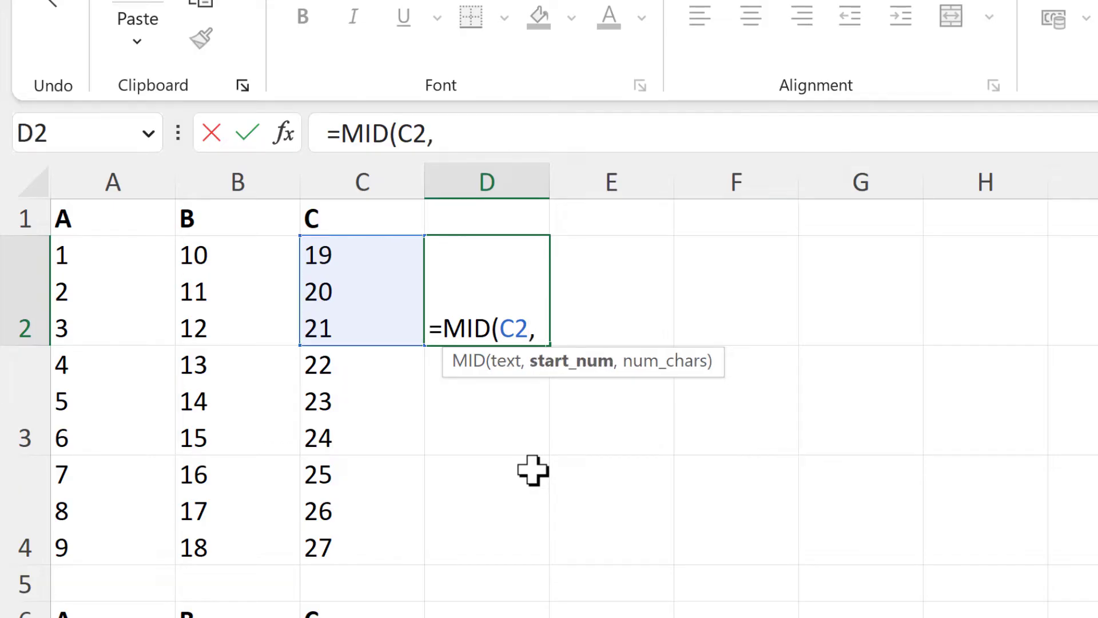
{"action": "type", "text": "3"}
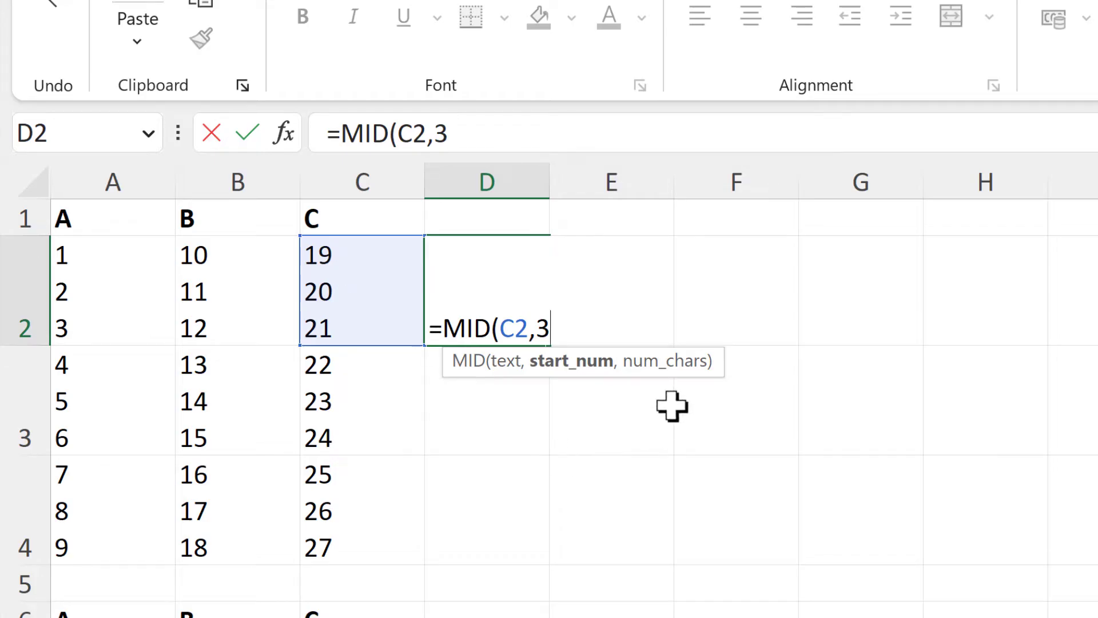
{"action": "type", "text": ","}
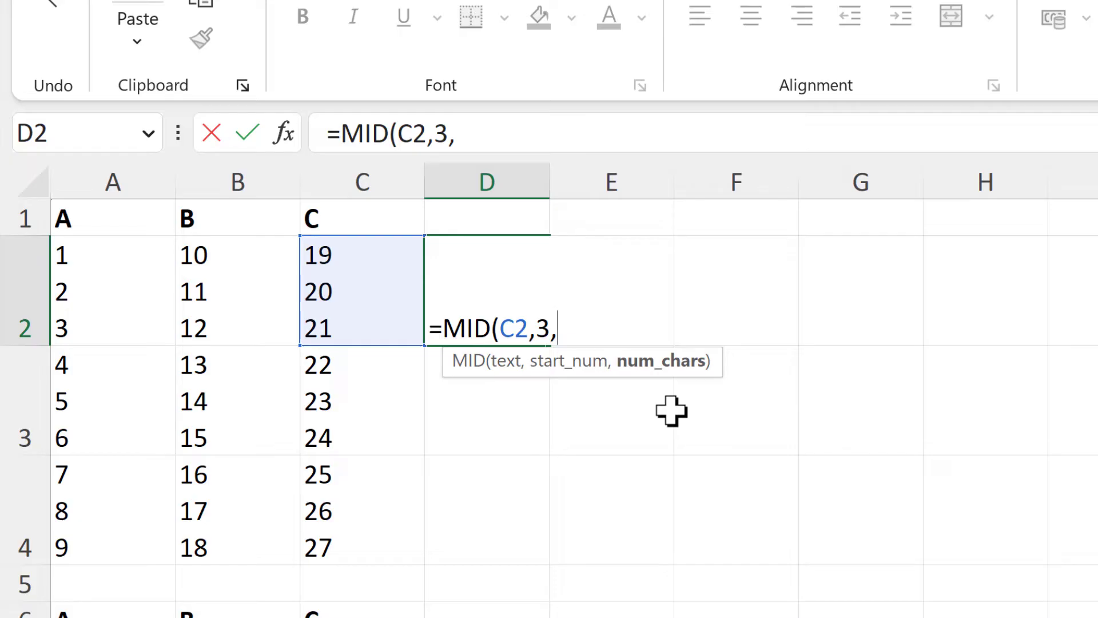
{"action": "type", "text": "1"}
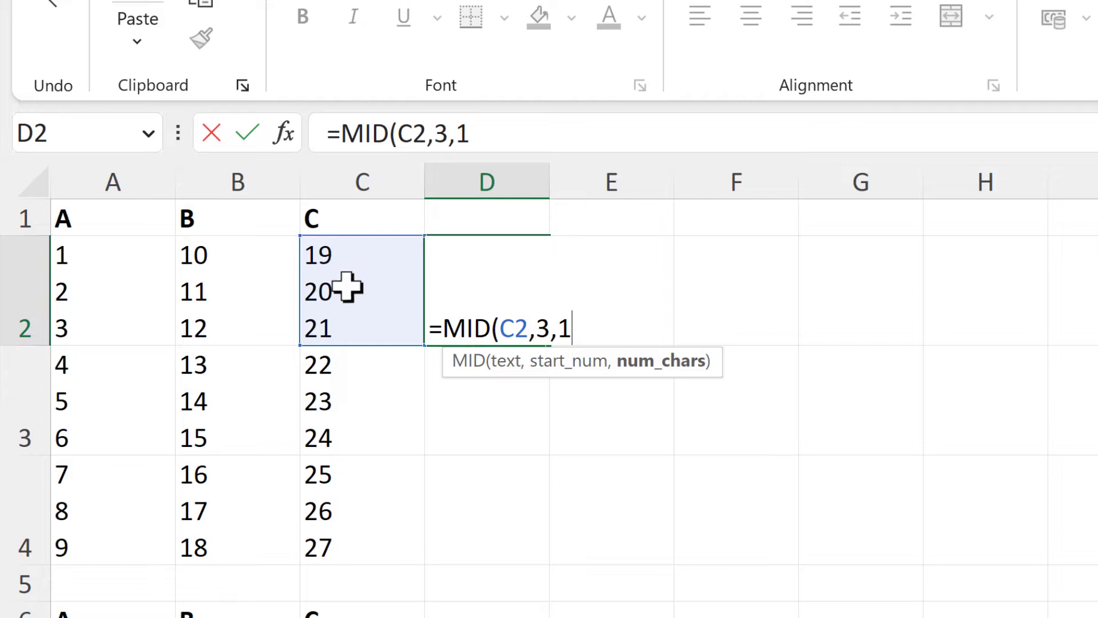
{"action": "type", "text": ")"}
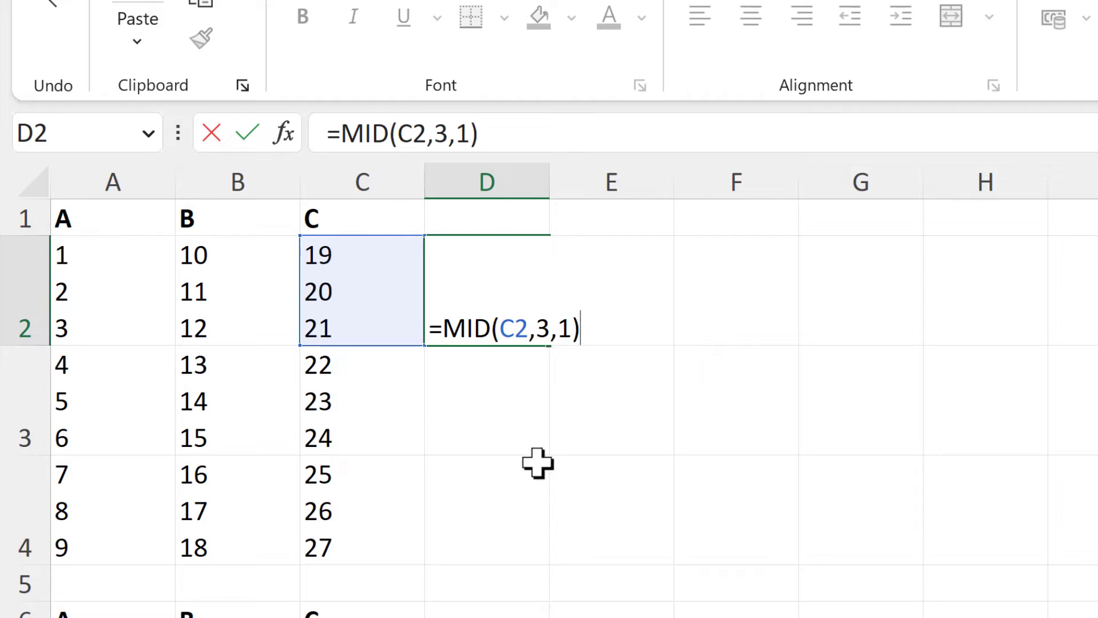
{"action": "key", "text": "Return"}
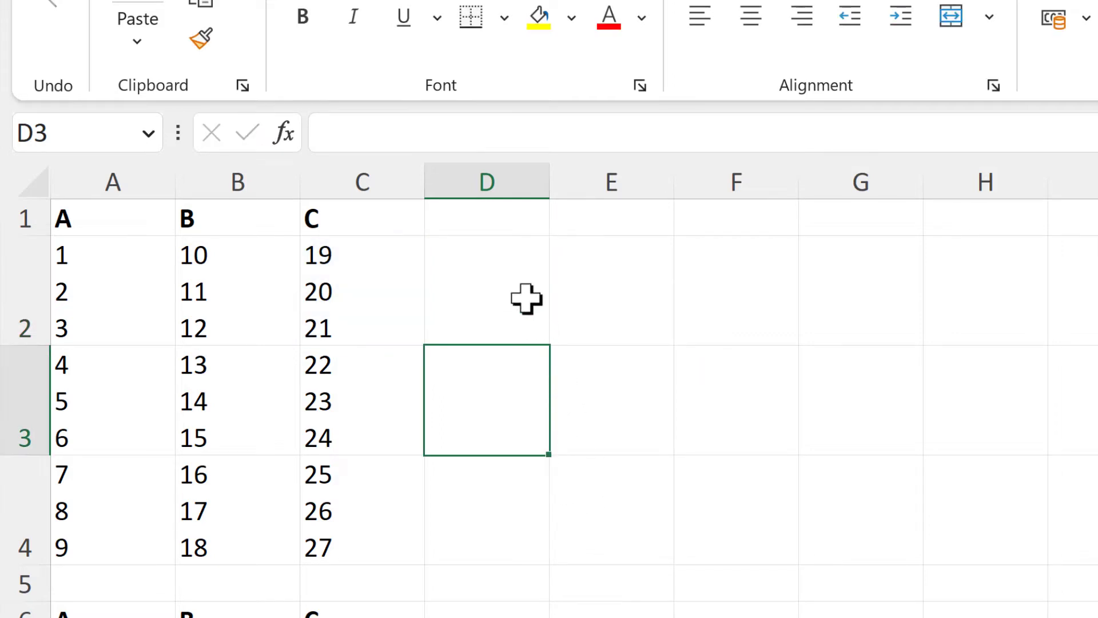
{"action": "left_click", "coordinate": [498, 260]}
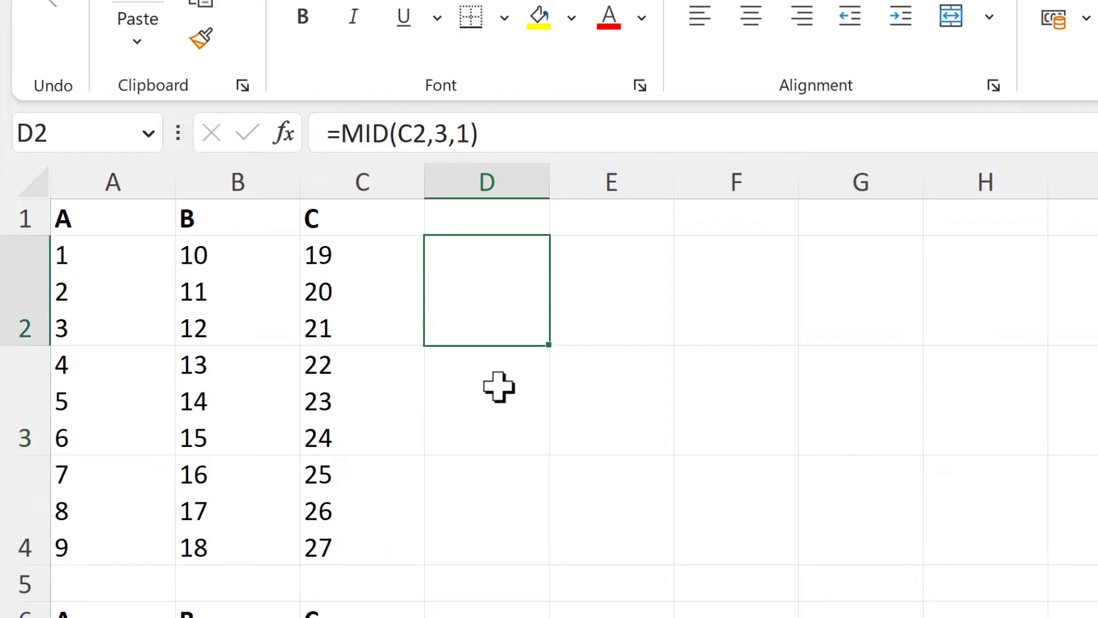
Wrap the MID formula in D2 in CODE to get the extracted character's code.
{"action": "left_click", "coordinate": [341, 134]}
{"action": "type", "text": "code"}
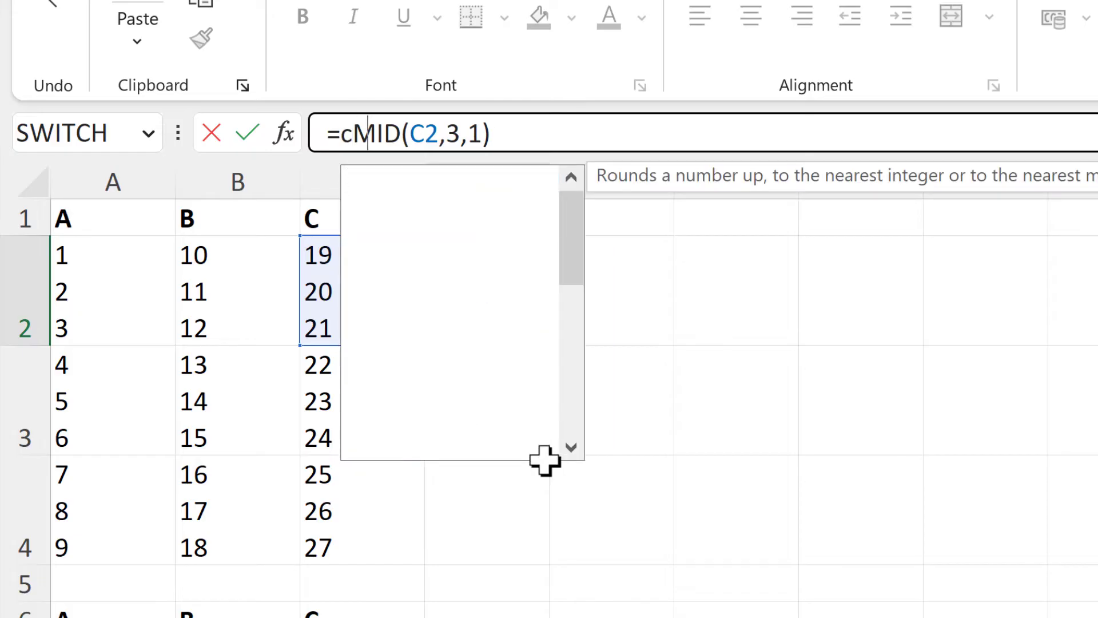
{"action": "key", "text": "Tab"}
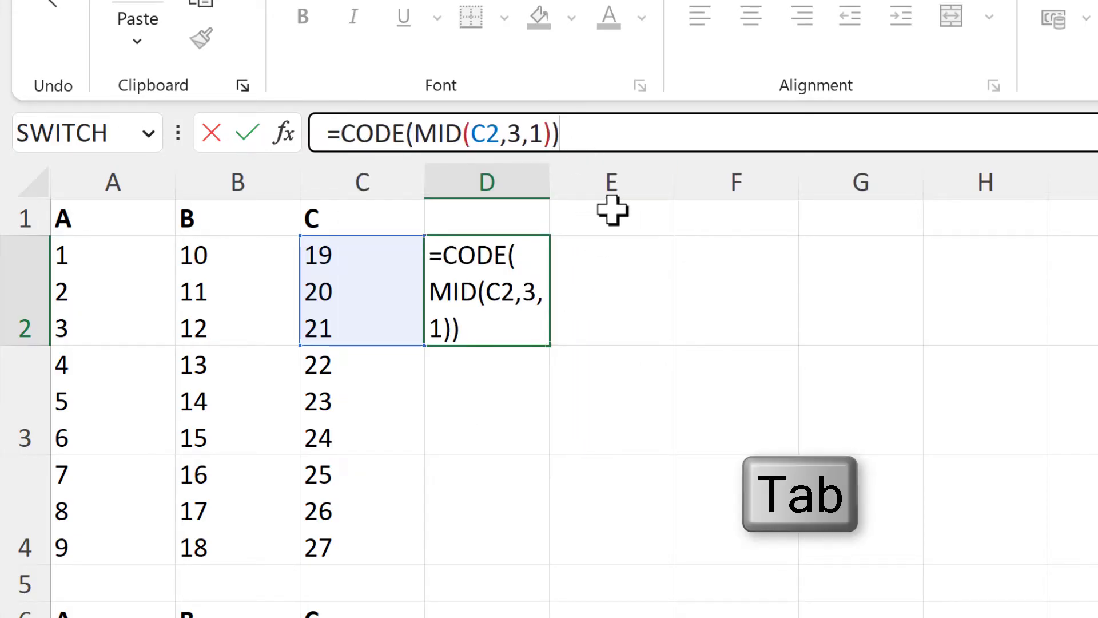
{"action": "key", "text": "Return"}
{"action": "left_click", "coordinate": [502, 264]}
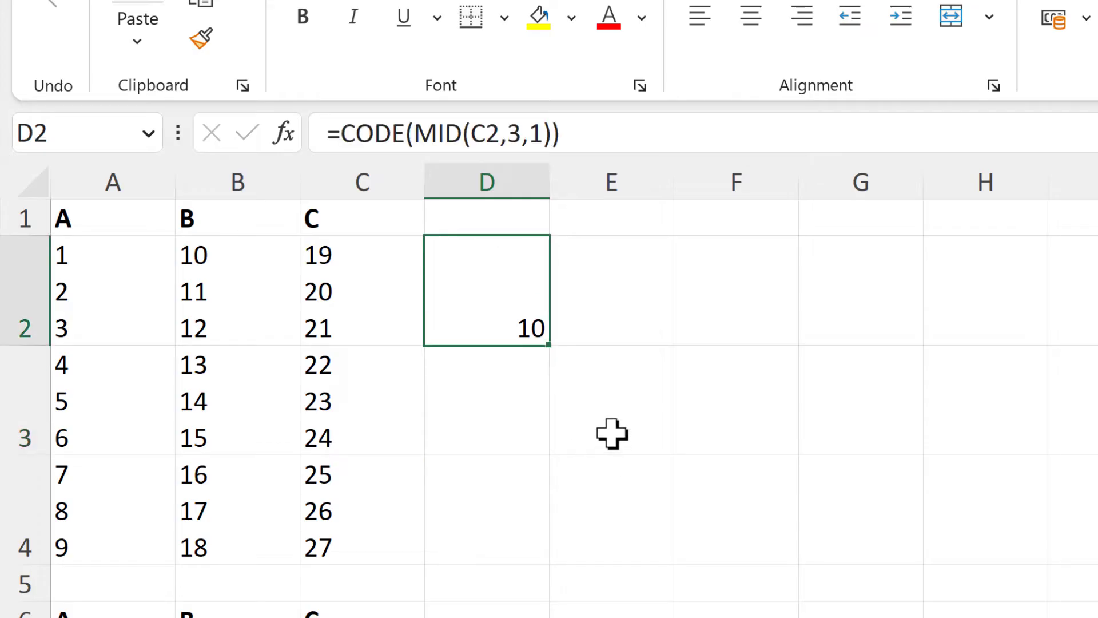
Enter a comma in E2 and get its character code in F2 with =CODE(E2).
{"action": "left_click", "coordinate": [599, 291]}
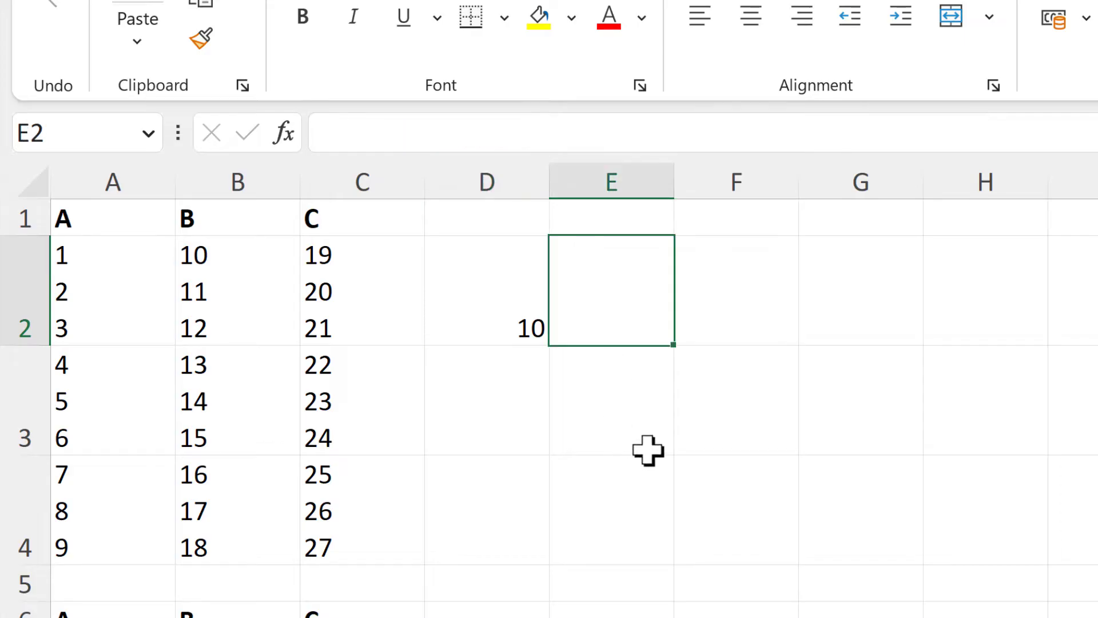
{"action": "key", "text": "F2"}
{"action": "type", "text": ","}
{"action": "left_click", "coordinate": [738, 272]}
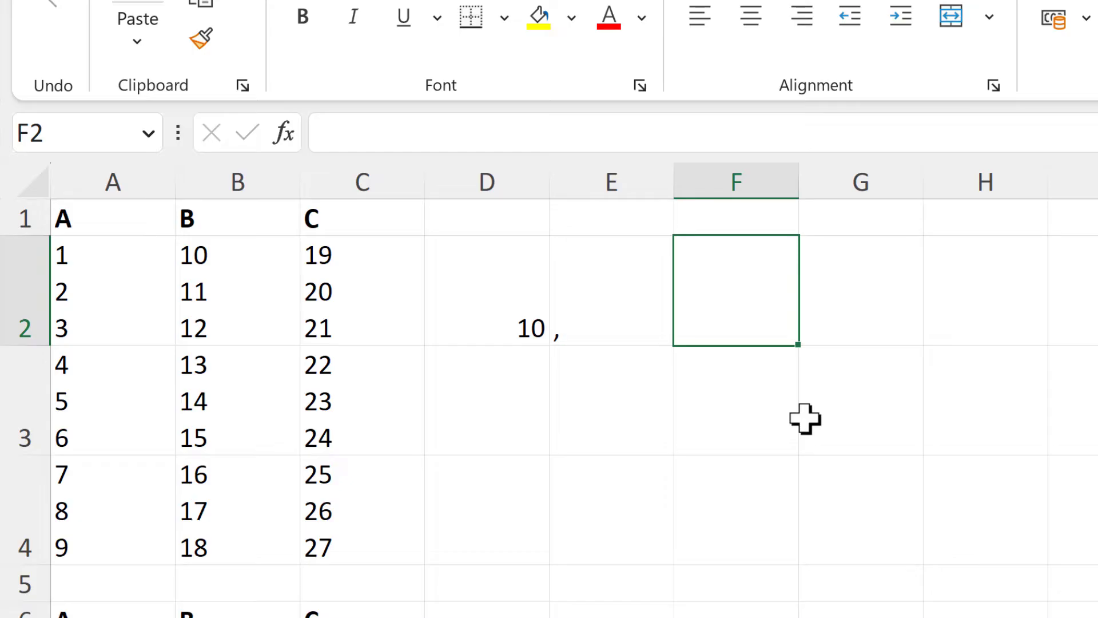
{"action": "type", "text": "=code"}
{"action": "key", "text": "Tab"}
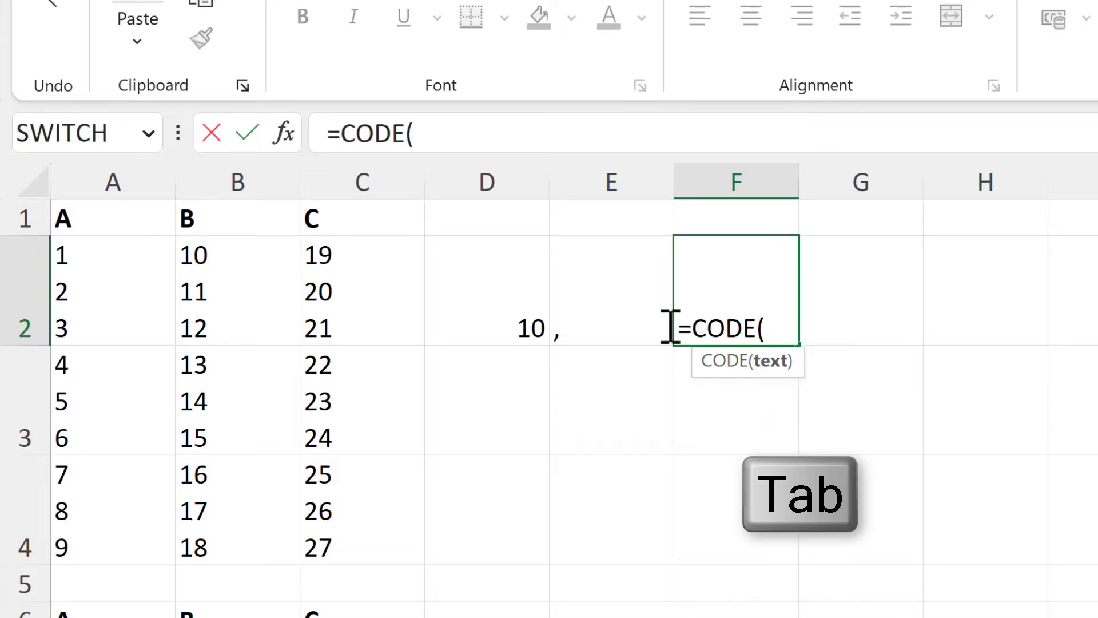
{"action": "left_click", "coordinate": [670, 326]}
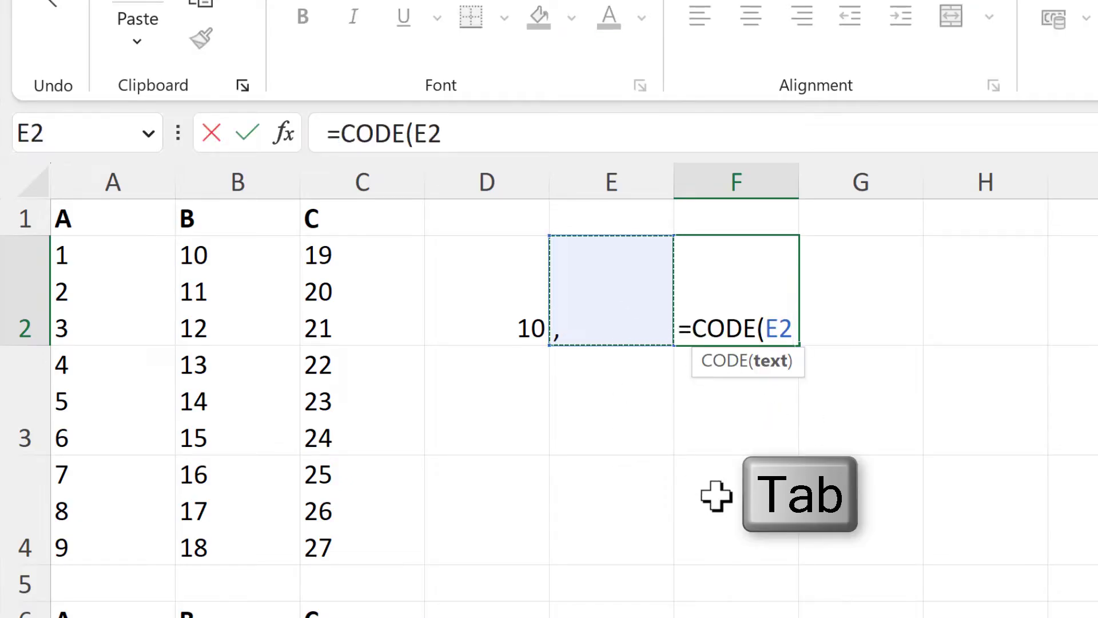
{"action": "type", "text": ")"}
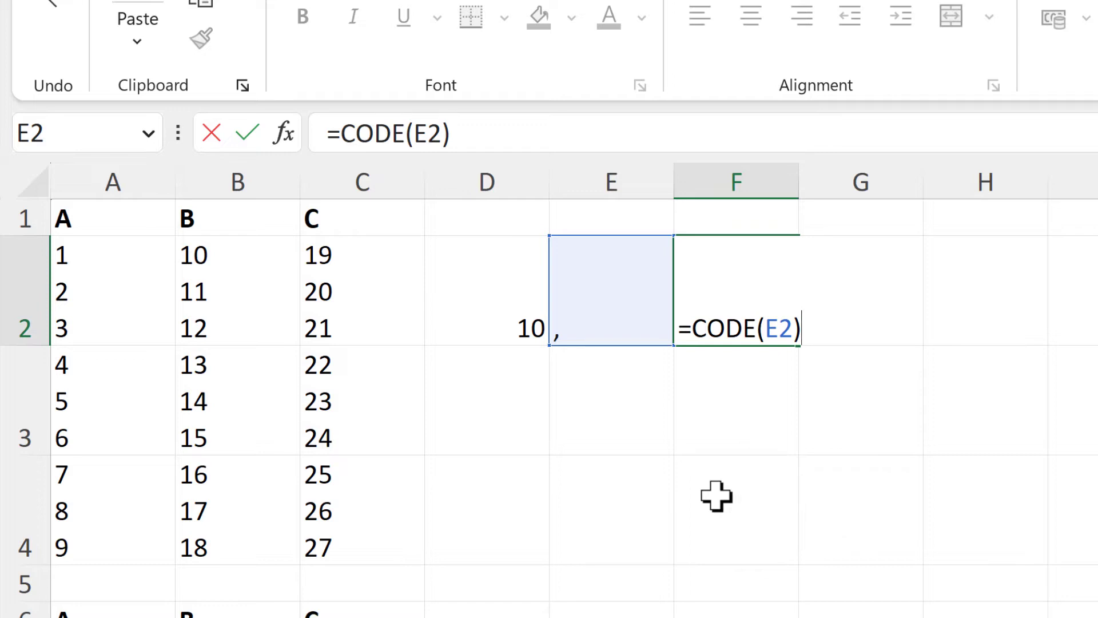
{"action": "key", "text": "Return"}
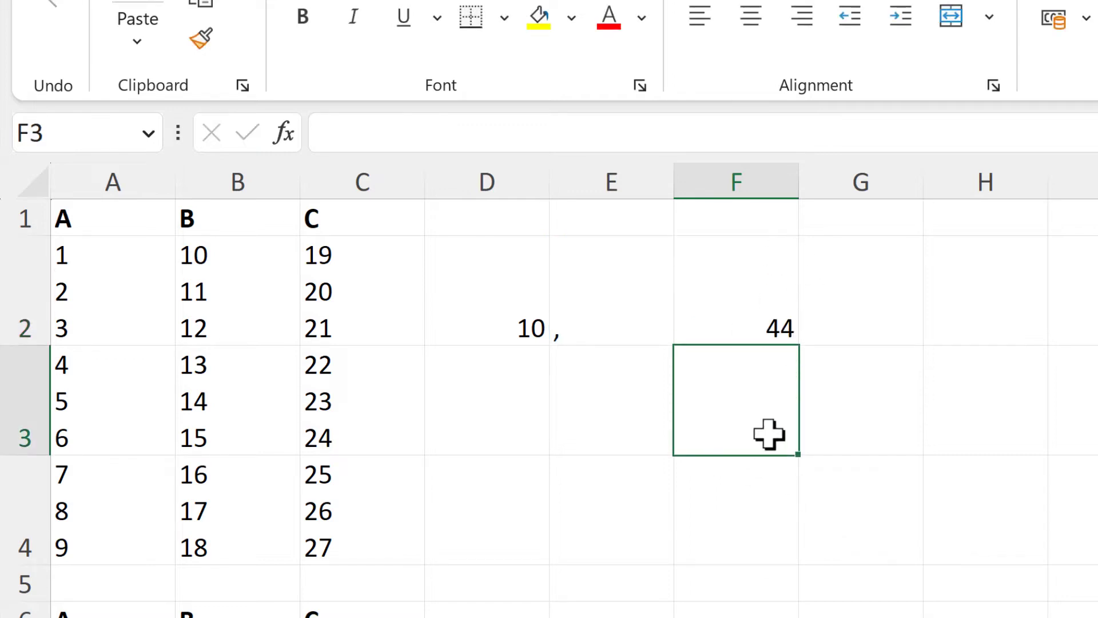
Clear the test entries from D2:F2.
{"action": "left_click_drag", "start_coordinate": [545, 301], "coordinate": [678, 300]}
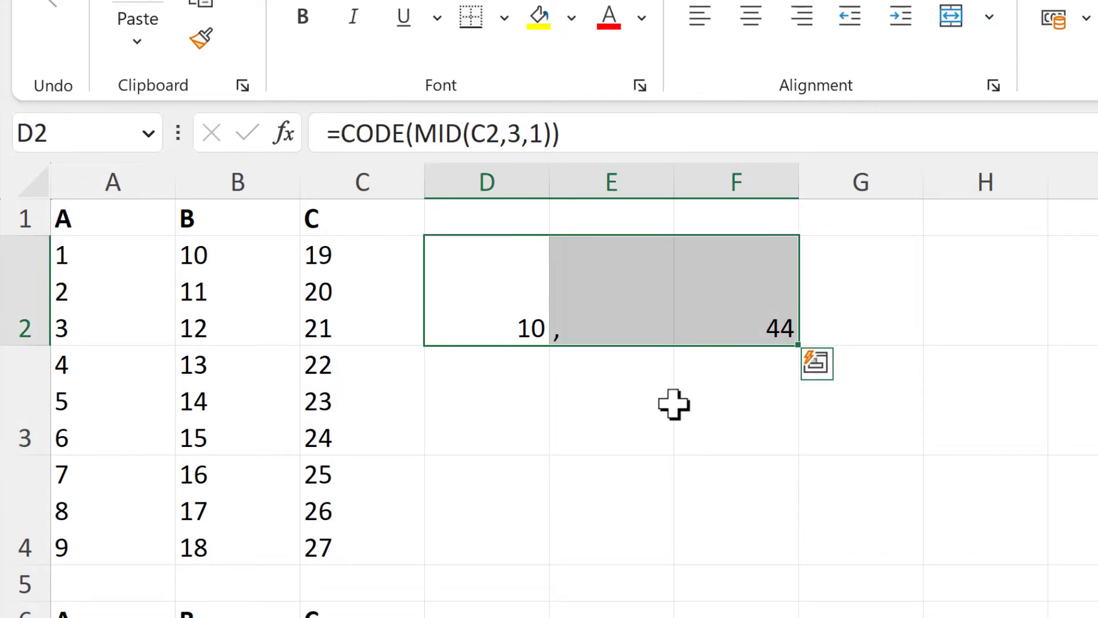
{"action": "key", "text": "Delete"}
{"action": "key", "text": "shift+Left"}
{"action": "key", "text": "shift+Left"}
Begin a SUBSTITUTE formula in D2 with A2 as the text and CHAR(10) as the old text.
{"action": "type", "text": "="}
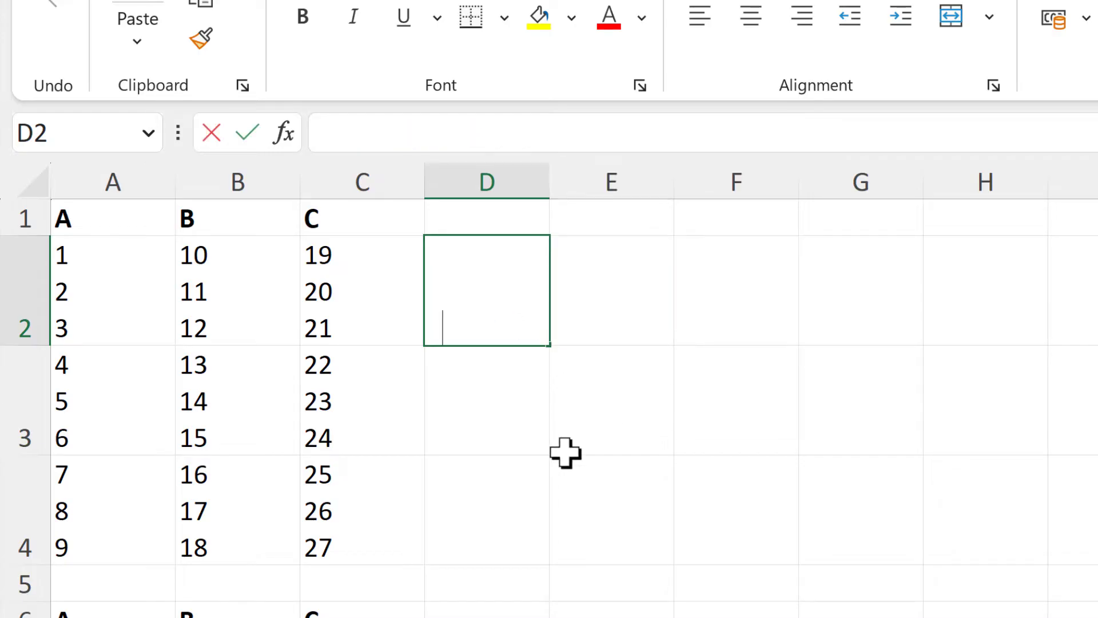
{"action": "type", "text": "sub"}
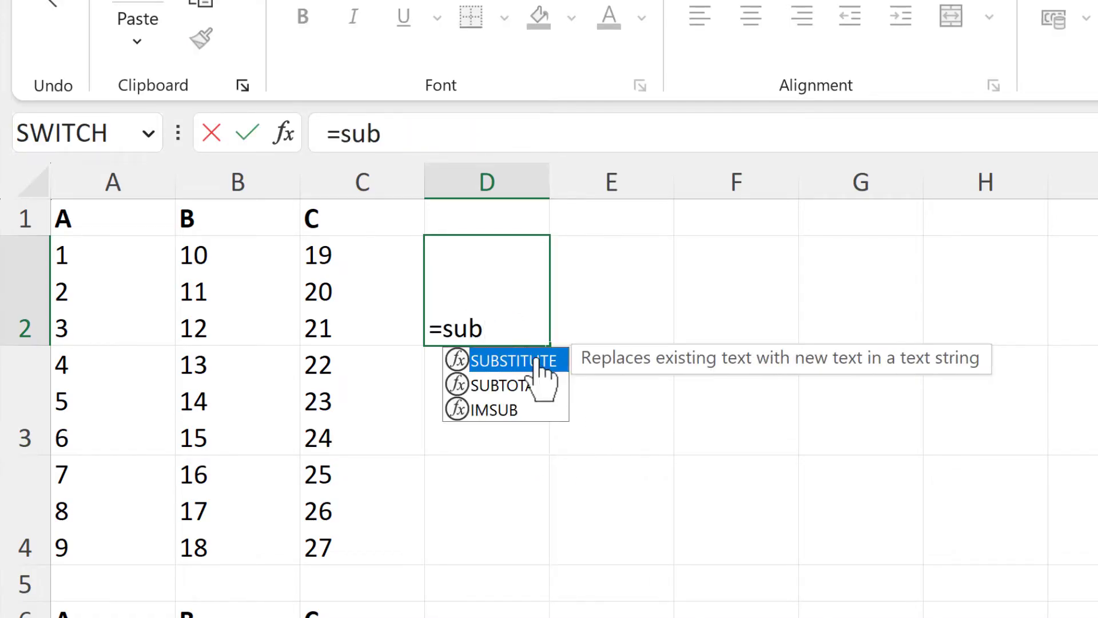
{"action": "double_click", "coordinate": [513, 360]}
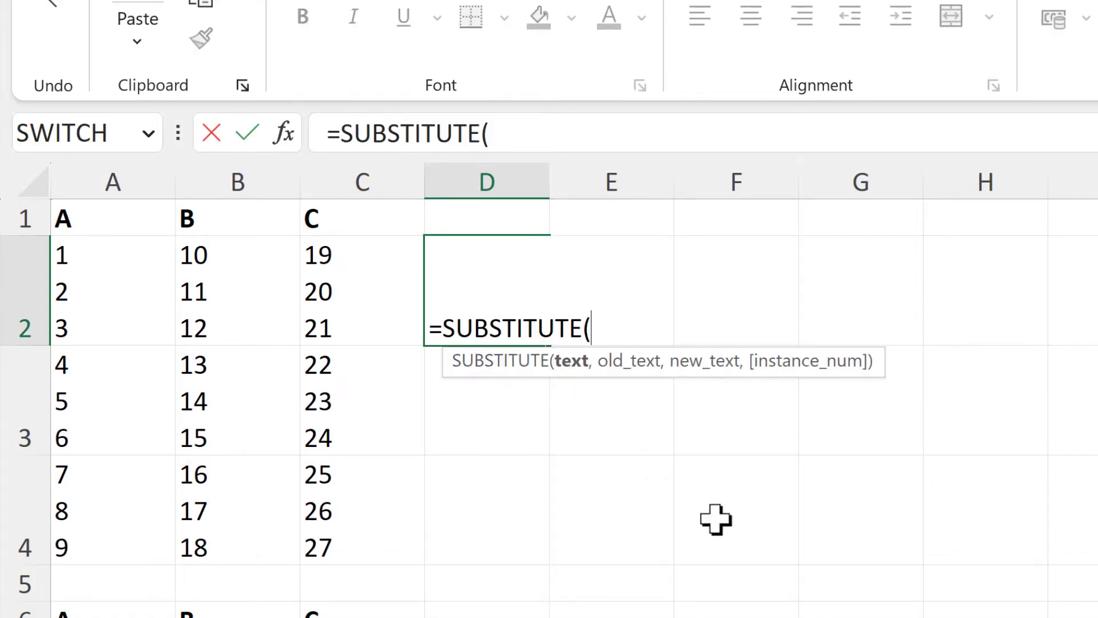
{"action": "left_click", "coordinate": [136, 263]}
{"action": "type", "text": ","}
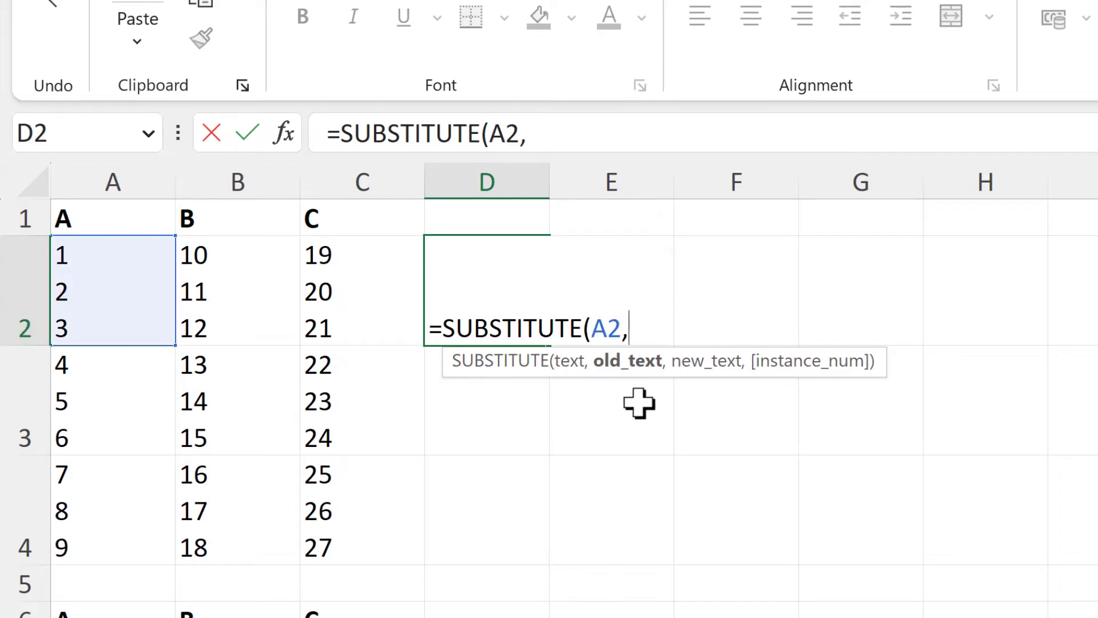
{"action": "type", "text": "char"}
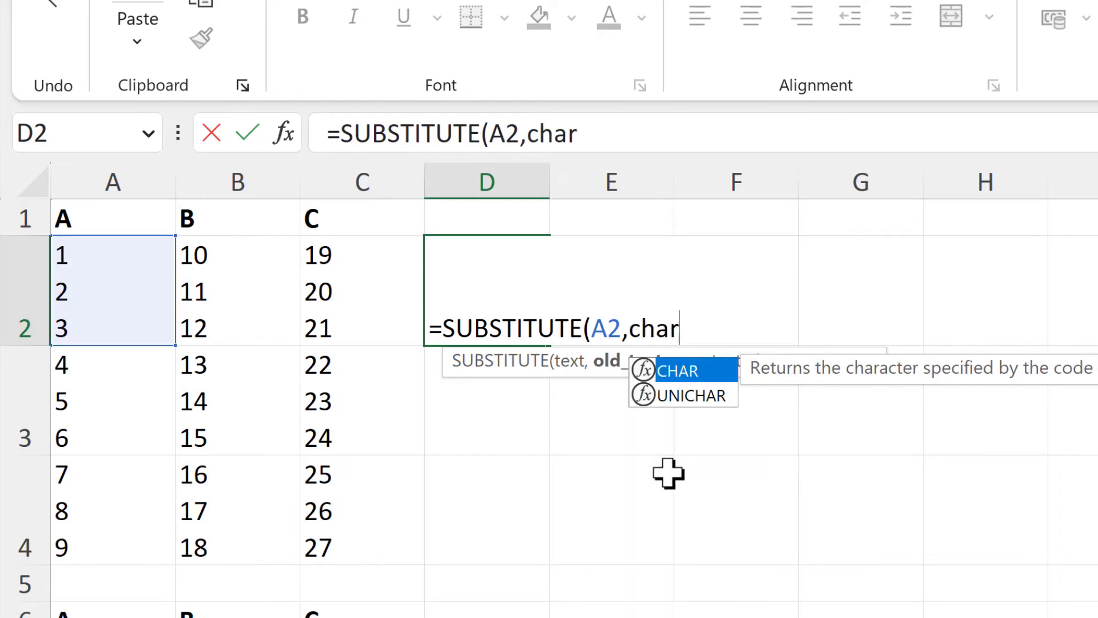
{"action": "key", "text": "Tab"}
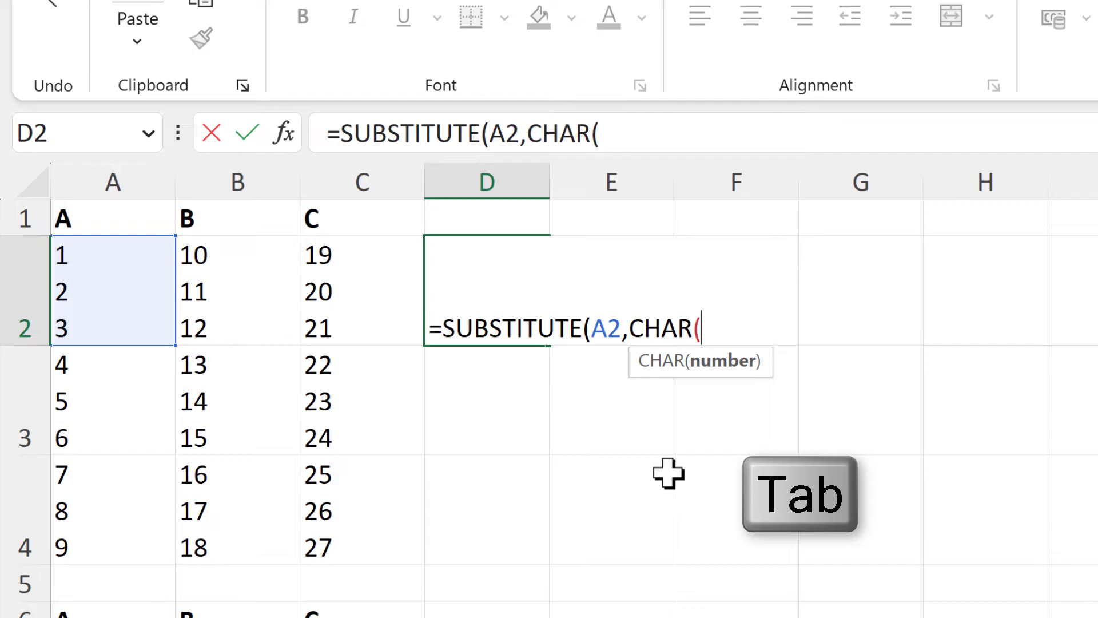
{"action": "type", "text": "10"}
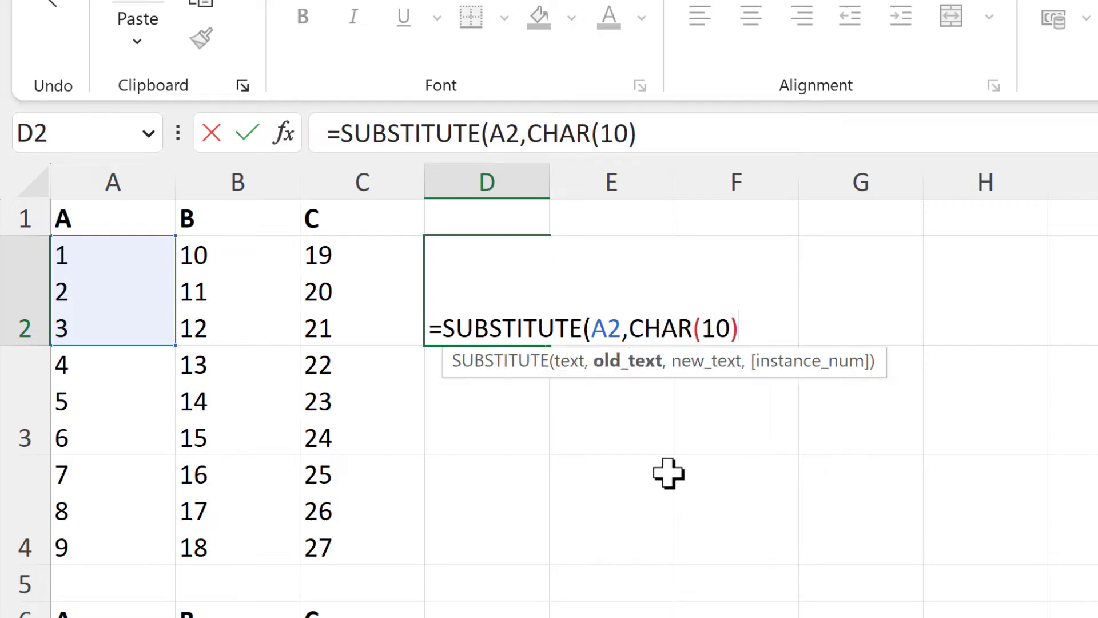
{"action": "type", "text": ","}
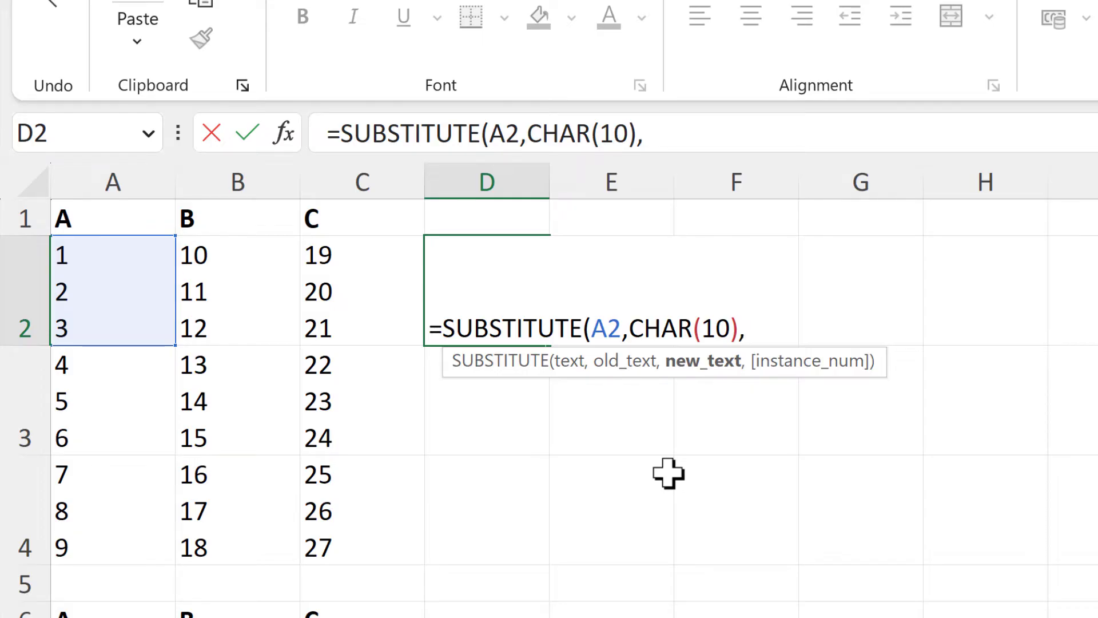
Complete the SUBSTITUTE formula in D2 with CHAR(44) as the new text.
{"action": "type", "text": "char"}
{"action": "key", "text": "Tab"}
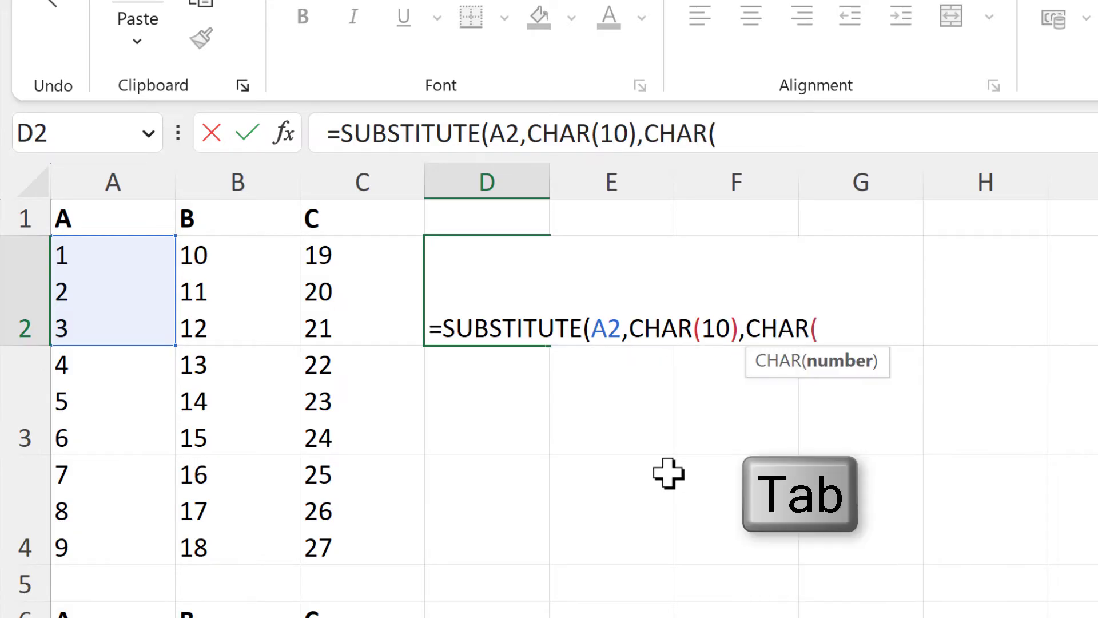
{"action": "type", "text": "44)"}
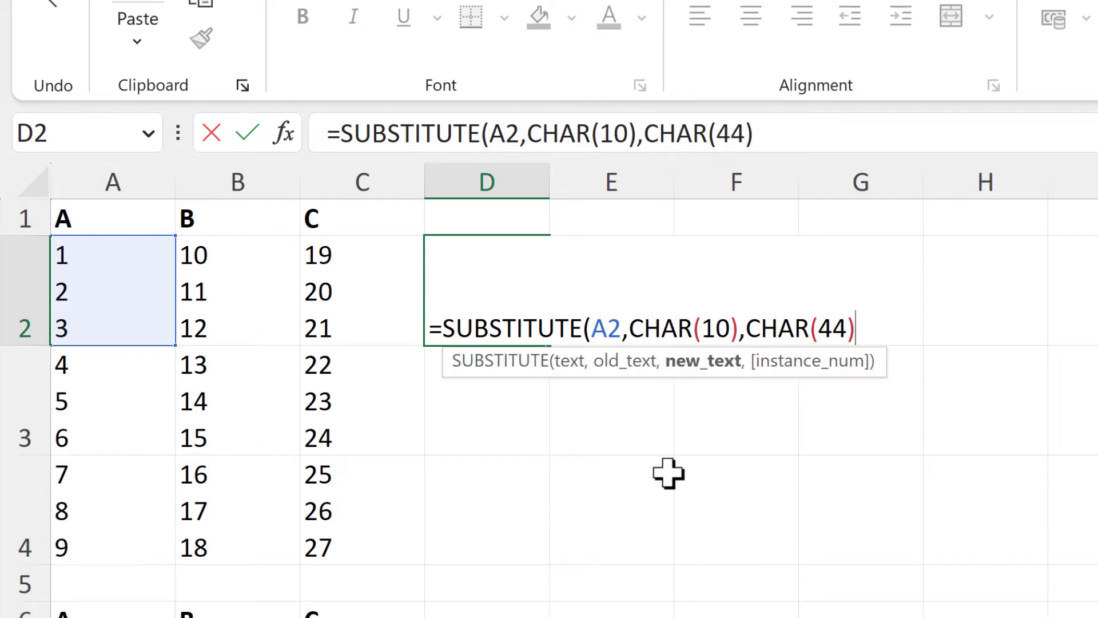
{"action": "type", "text": ")"}
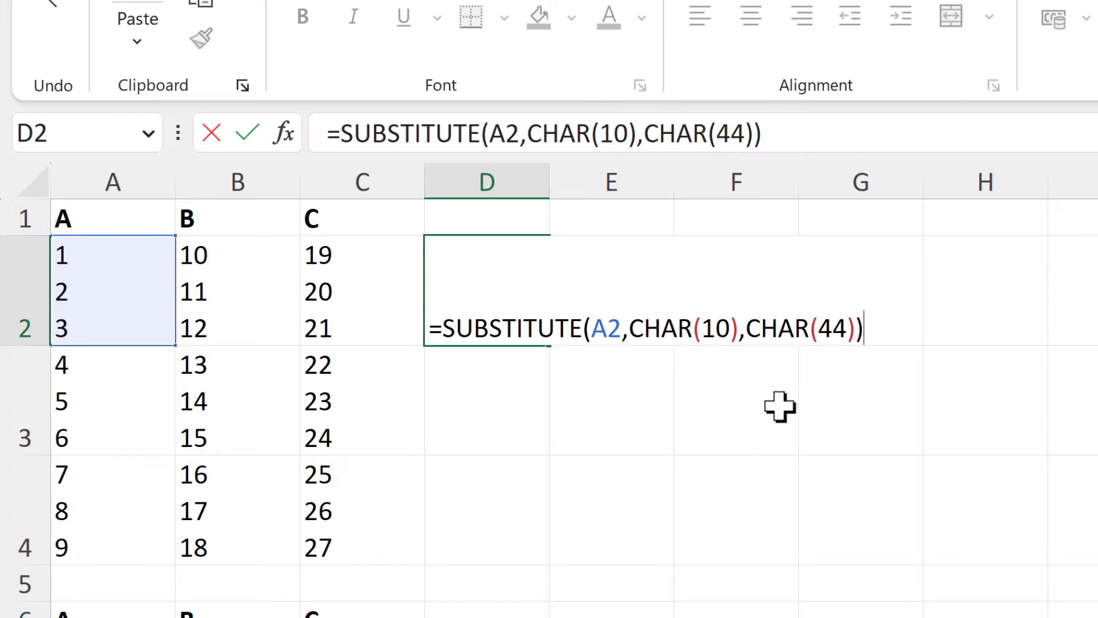
{"action": "key", "text": "Return"}
Fill the SUBSTITUTE formula from D2 across to column F and down to row 4.
{"action": "left_click", "coordinate": [500, 318]}
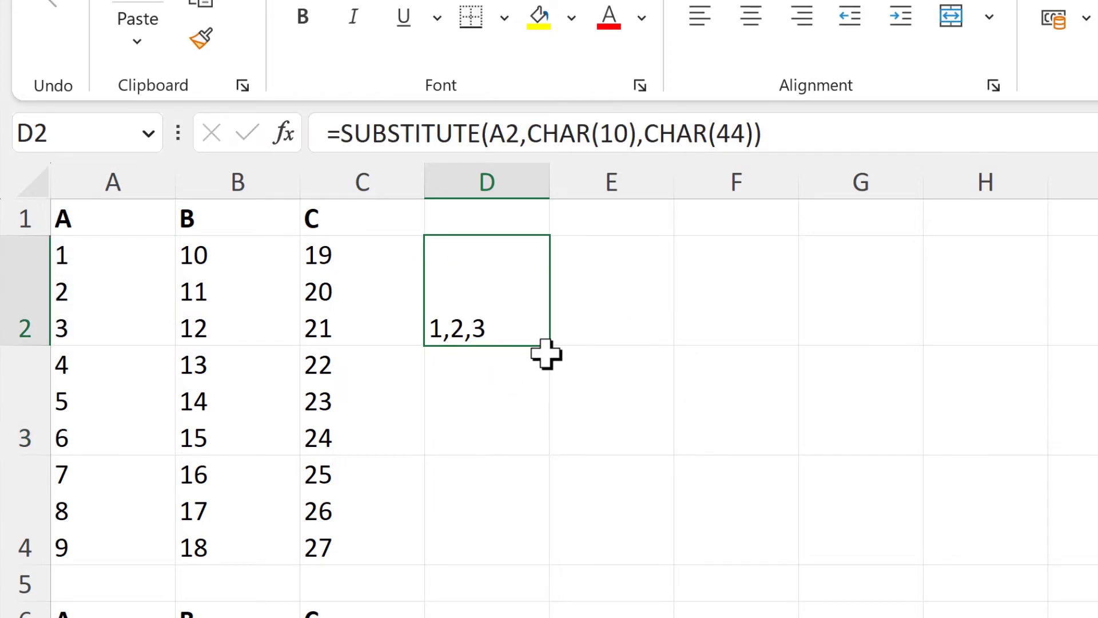
{"action": "left_click_drag", "start_coordinate": [716, 353], "coordinate": [737, 444]}
{"action": "left_click", "coordinate": [734, 409]}
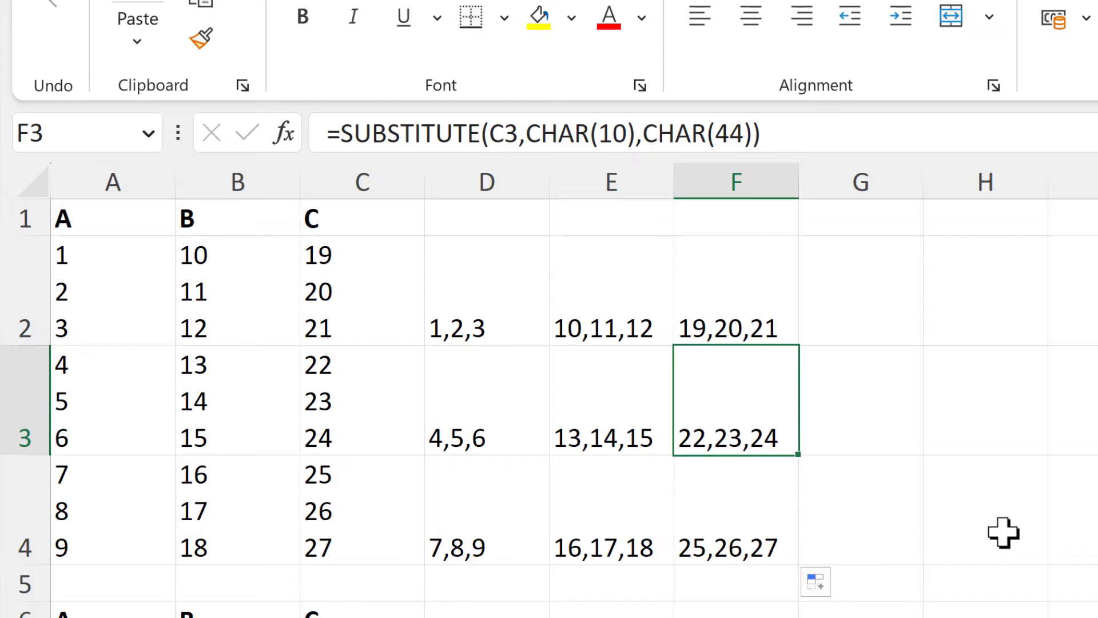
Enter a TEXTJOIN formula in H2 that joins D2:D4 with CHAR(44) as the delimiter and FALSE for ignoring empty cells.
{"action": "left_click", "coordinate": [976, 289]}
{"action": "type", "text": "="}
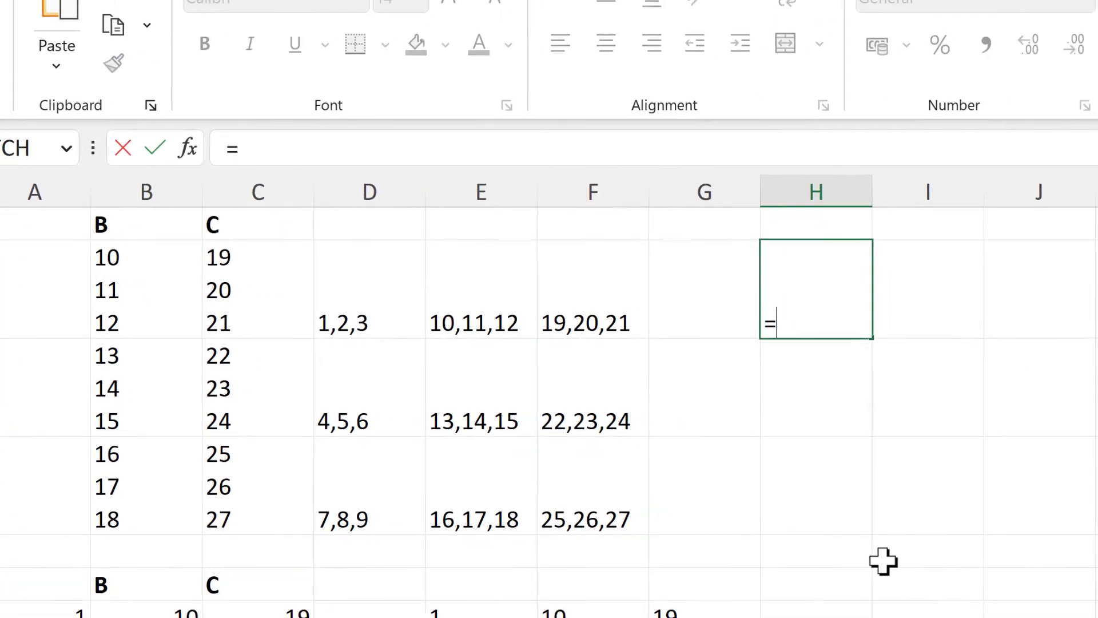
{"action": "type", "text": "textjo"}
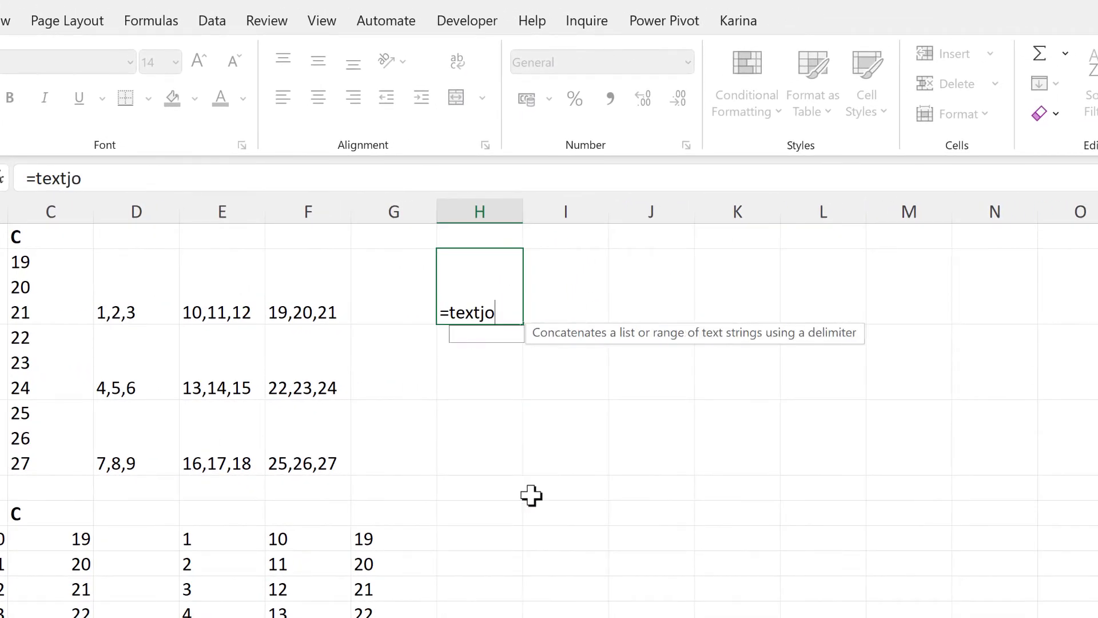
{"action": "type", "text": "in"}
{"action": "key", "text": "Tab"}
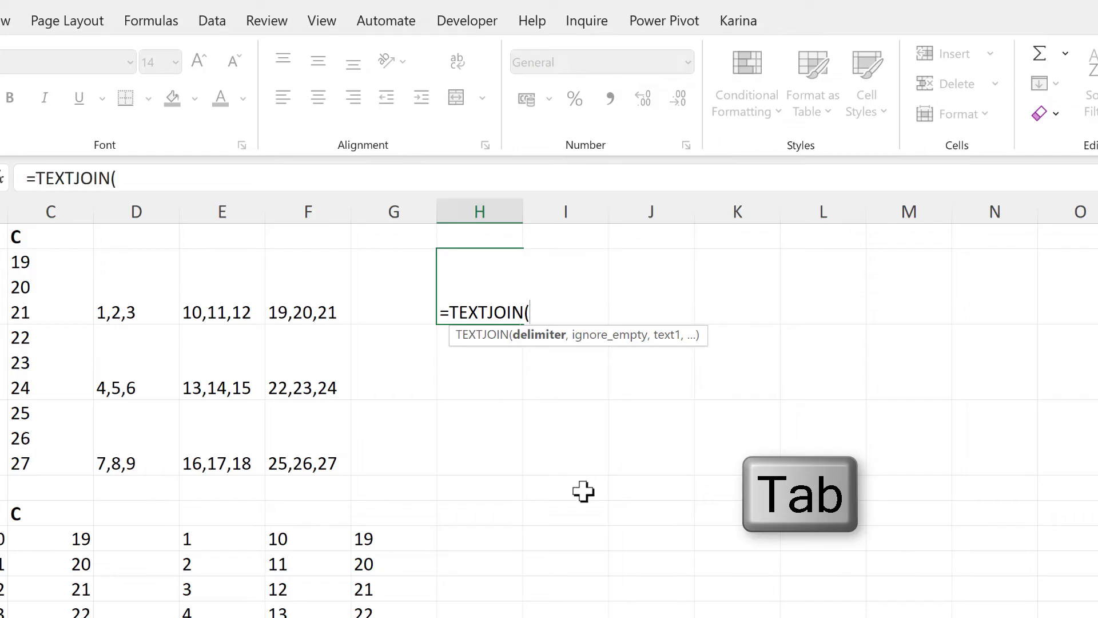
{"action": "type", "text": "char(4"}
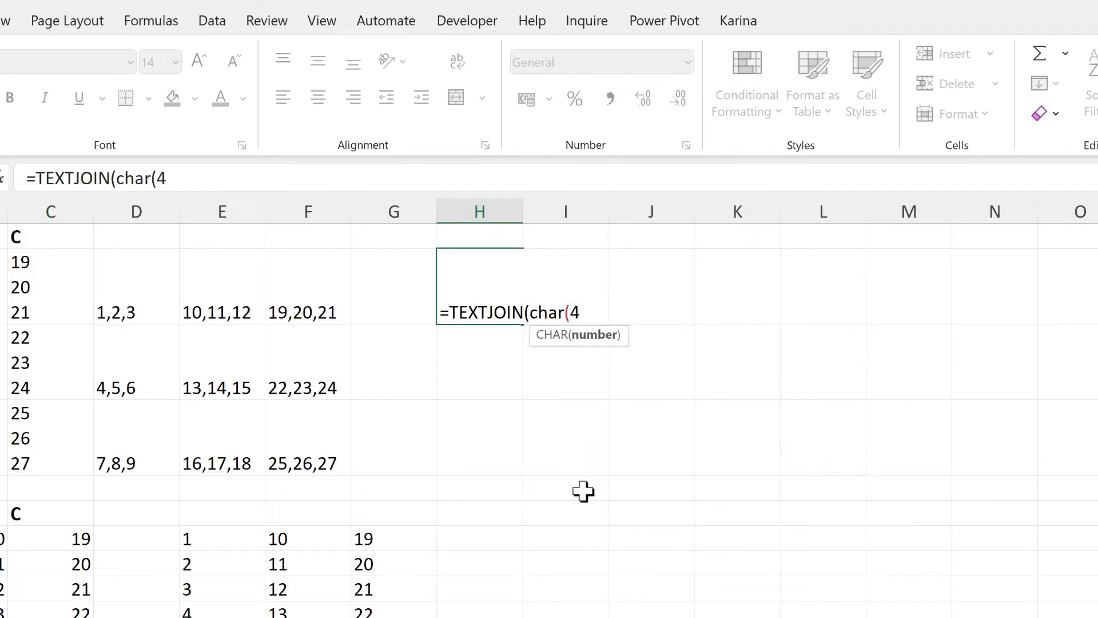
{"action": "type", "text": "4),"}
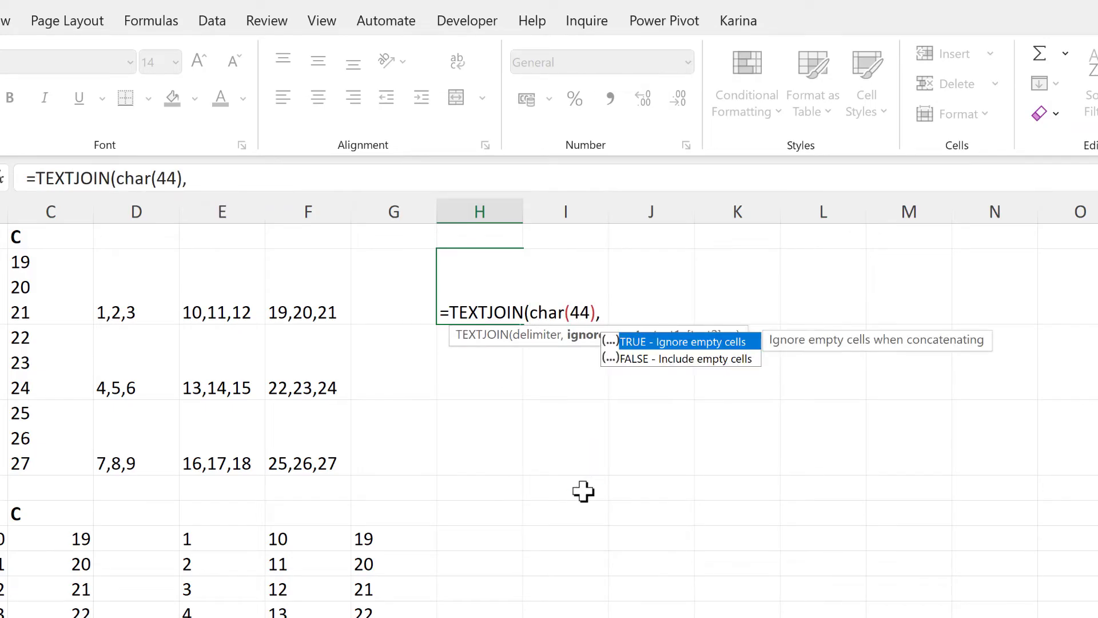
{"action": "double_click", "coordinate": [672, 359]}
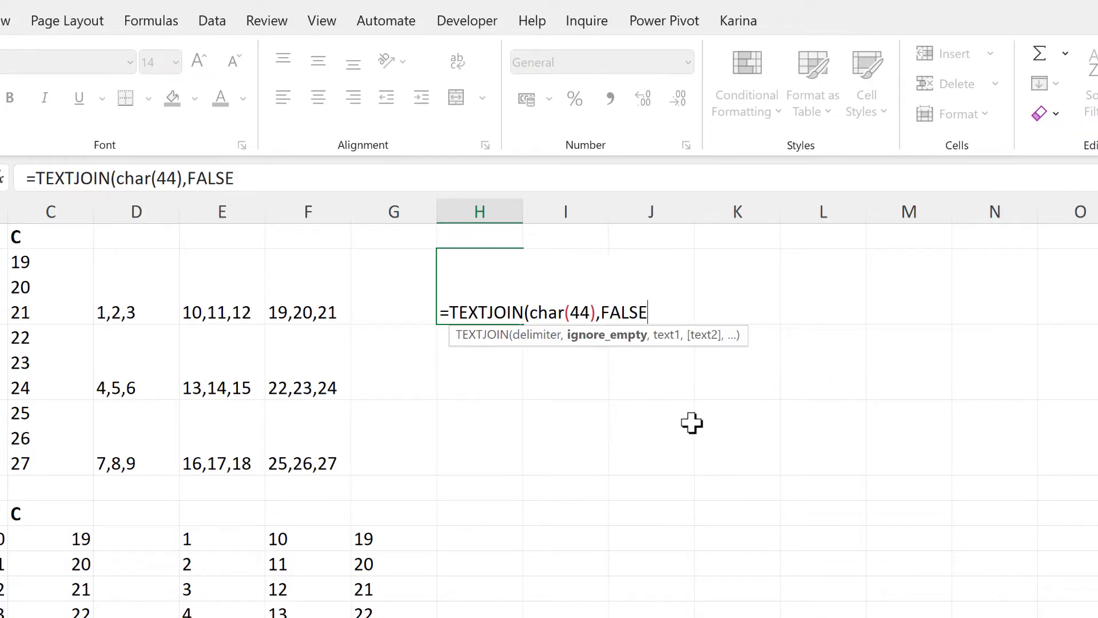
{"action": "type", "text": ","}
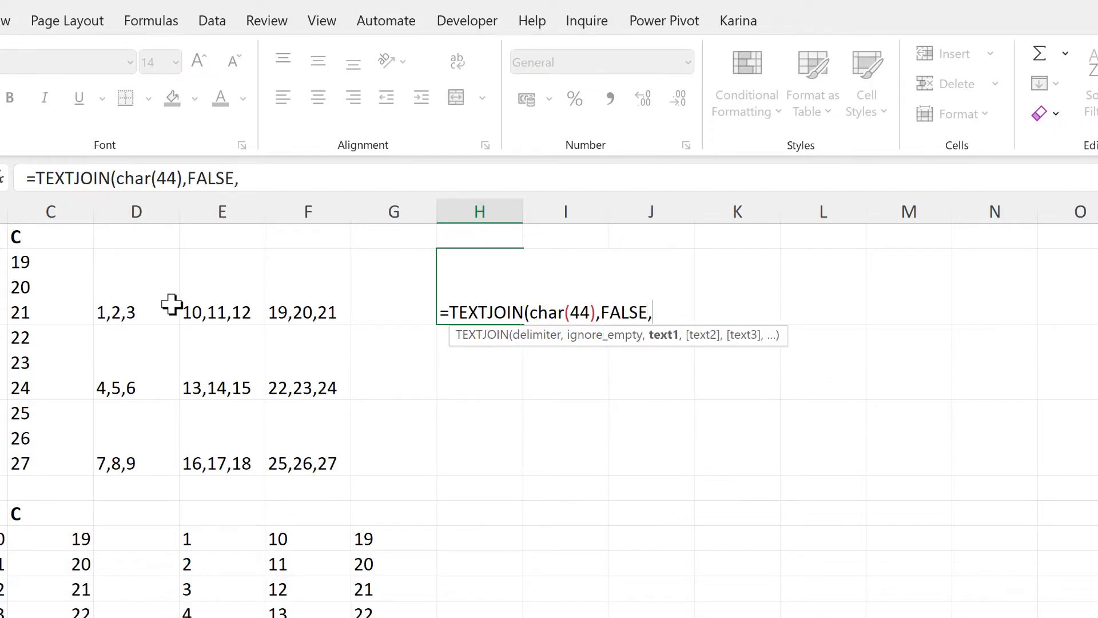
{"action": "left_click_drag", "start_coordinate": [140, 274], "coordinate": [137, 454]}
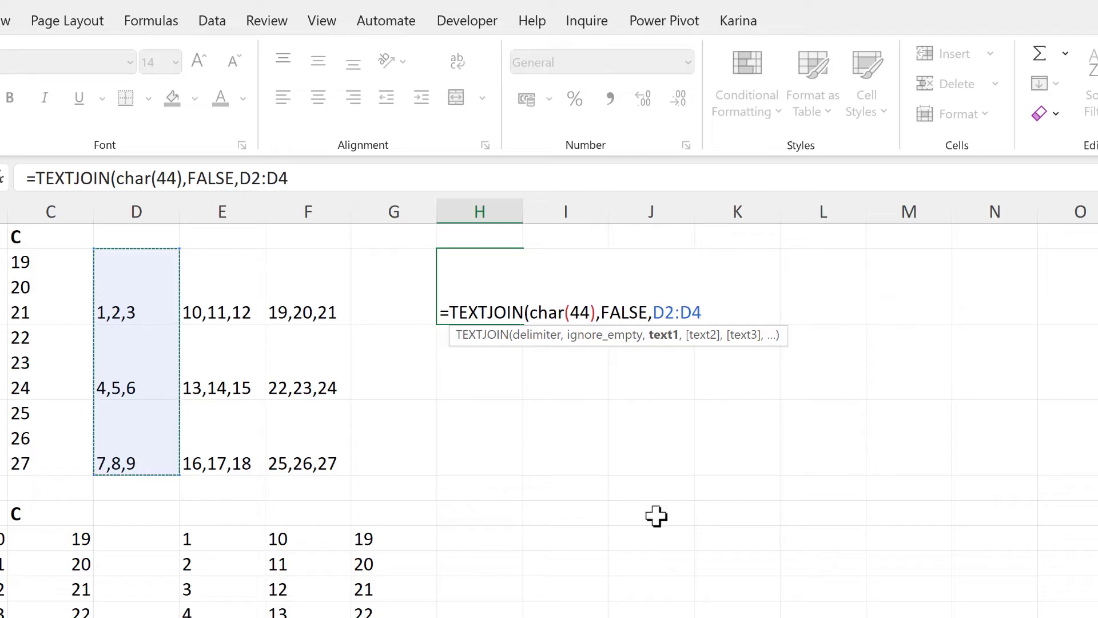
{"action": "type", "text": ")"}
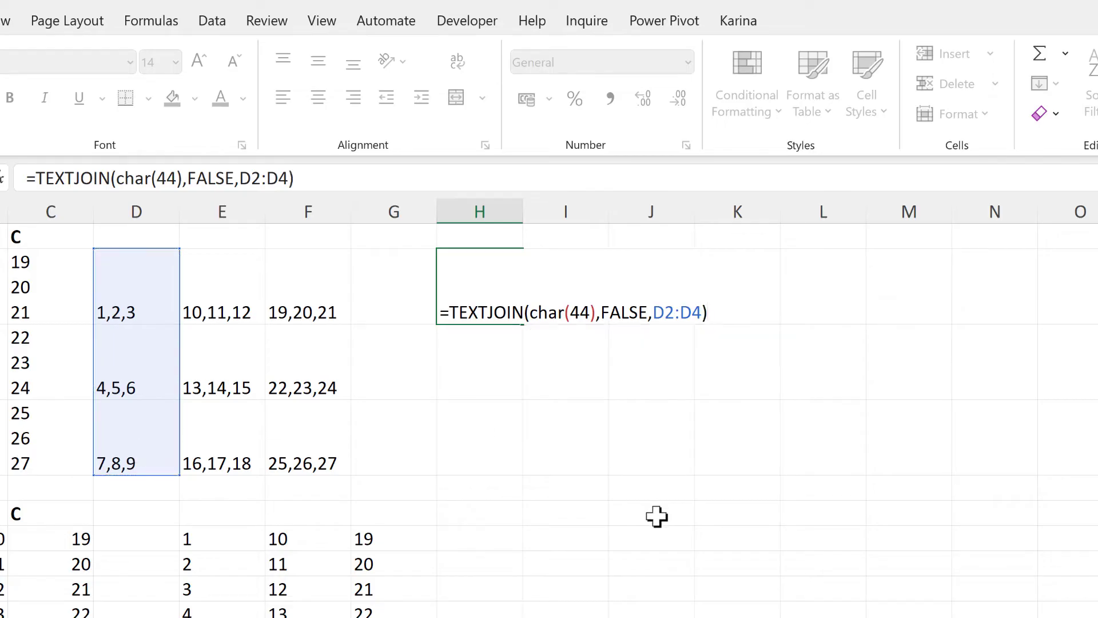
{"action": "key", "text": "Return"}
Fill the TEXTJOIN formula from H2 across to J2 and autofit the widths of columns H to J.
{"action": "left_click", "coordinate": [500, 316]}
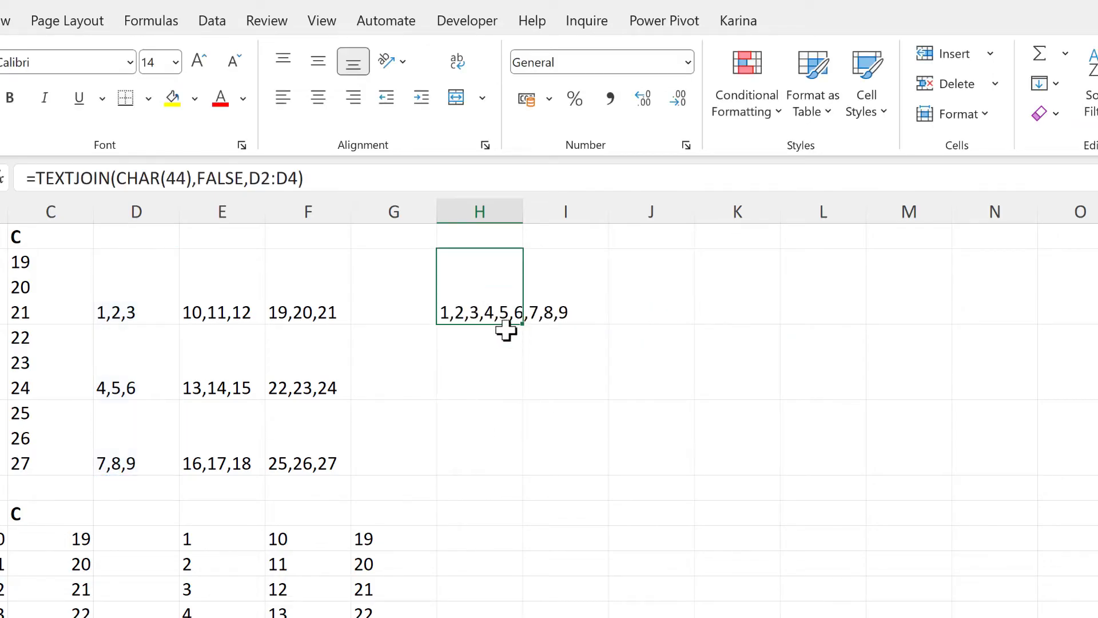
{"action": "left_click_drag", "start_coordinate": [524, 326], "coordinate": [671, 316]}
{"action": "left_click", "coordinate": [596, 297]}
{"action": "left_click_drag", "start_coordinate": [501, 211], "coordinate": [682, 204]}
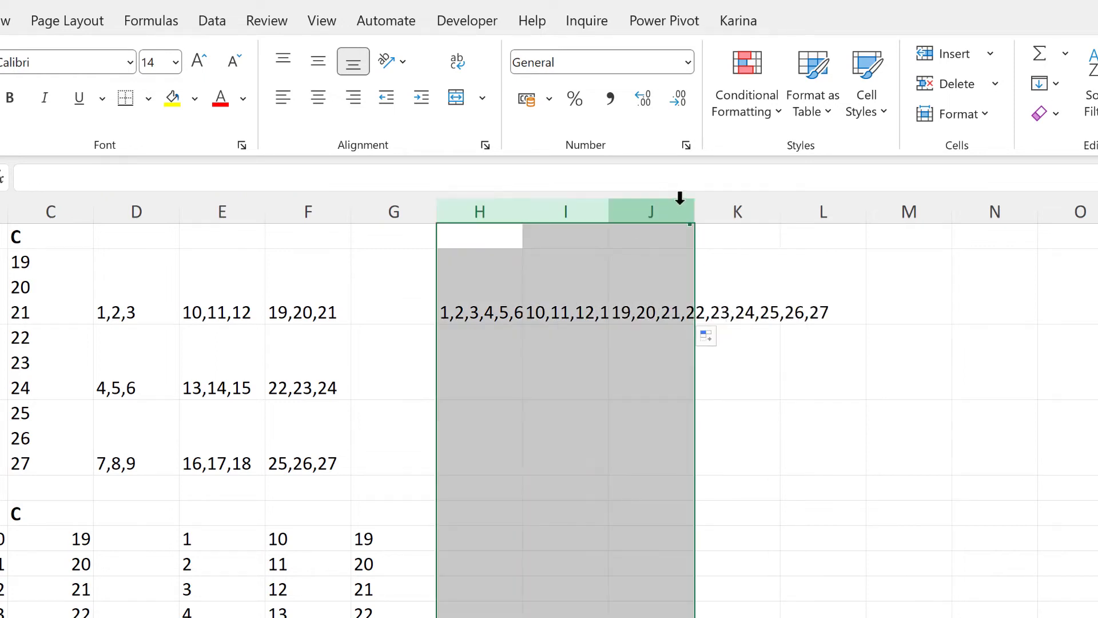
{"action": "double_click", "coordinate": [695, 205]}
{"action": "left_click", "coordinate": [659, 376]}
Copy H2:J2, paste it at H5 as transposed values, and autofit the width of column H.
{"action": "left_click_drag", "start_coordinate": [492, 290], "coordinate": [875, 284]}
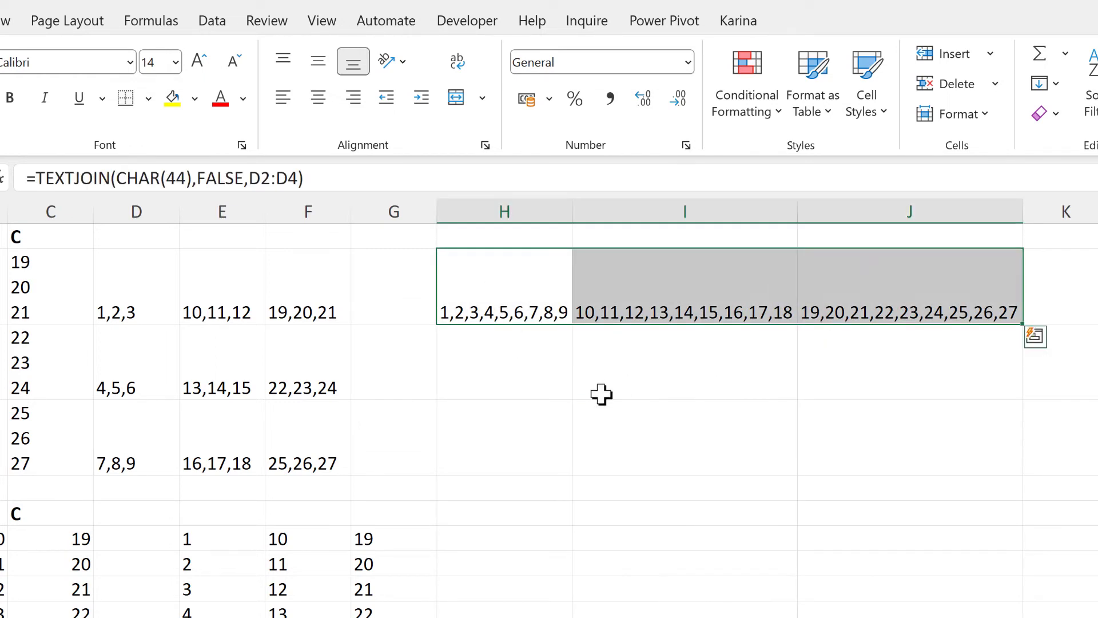
{"action": "key", "text": "ctrl+c"}
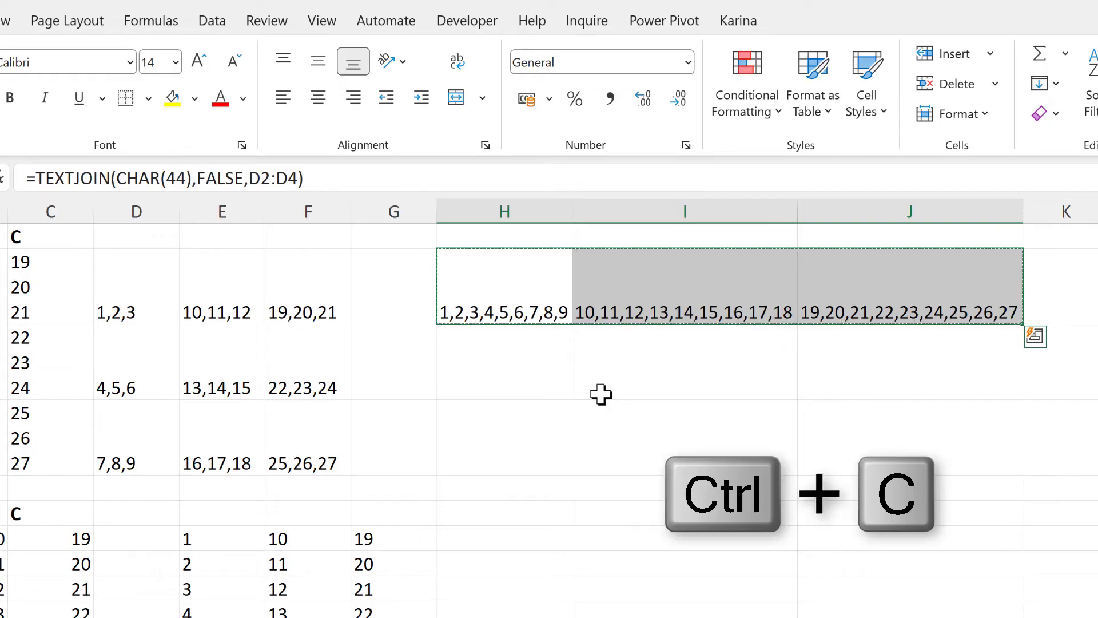
{"action": "left_click", "coordinate": [495, 485]}
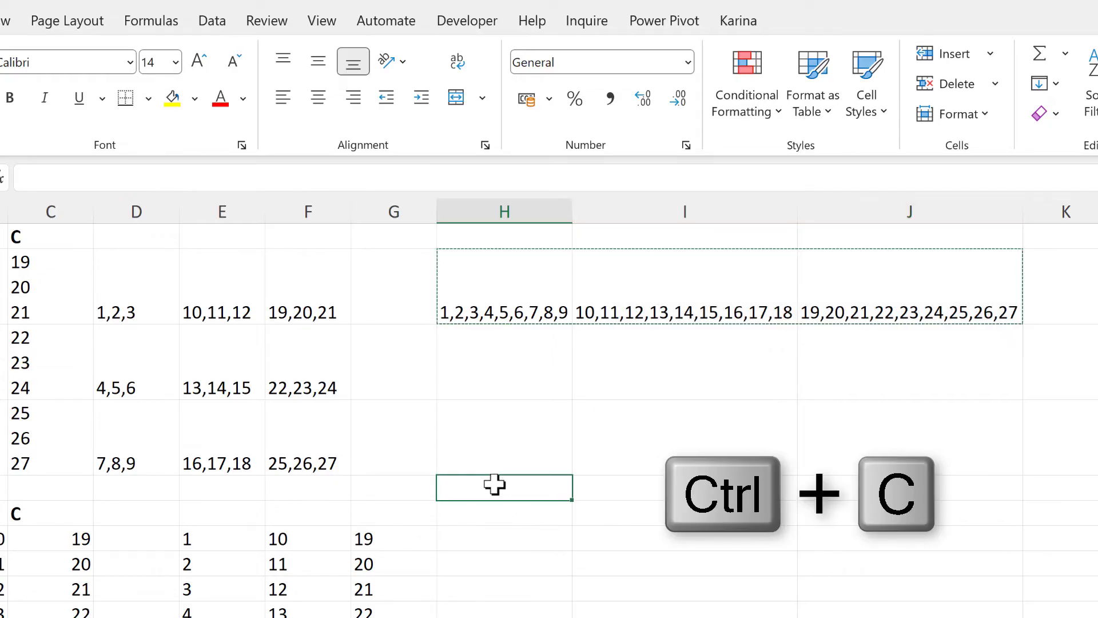
{"action": "right_click", "coordinate": [494, 486]}
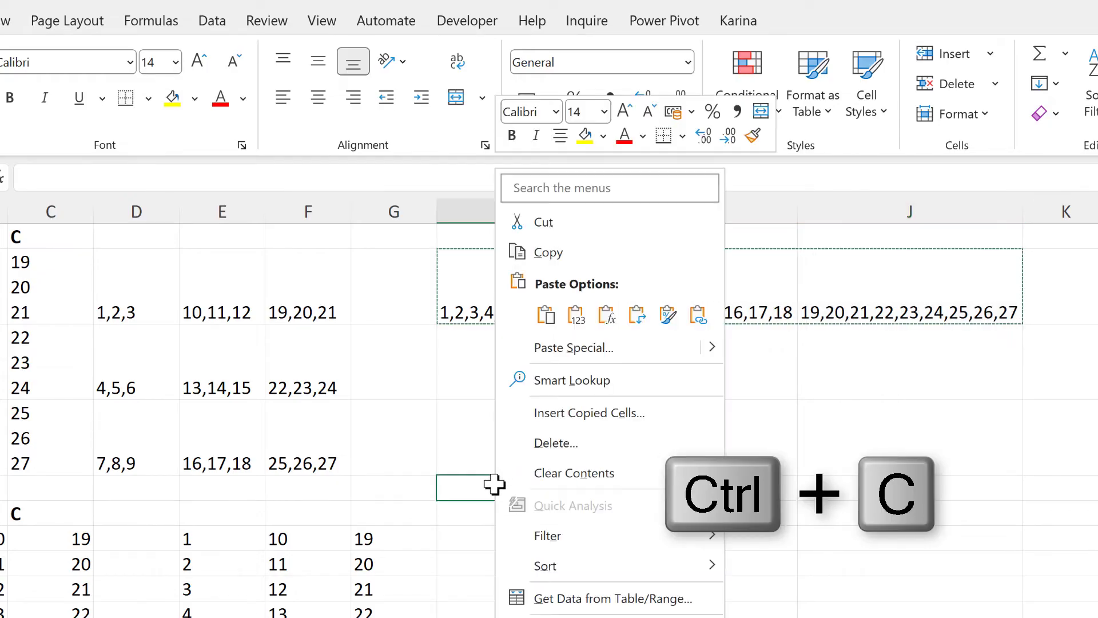
{"action": "left_click", "coordinate": [588, 351]}
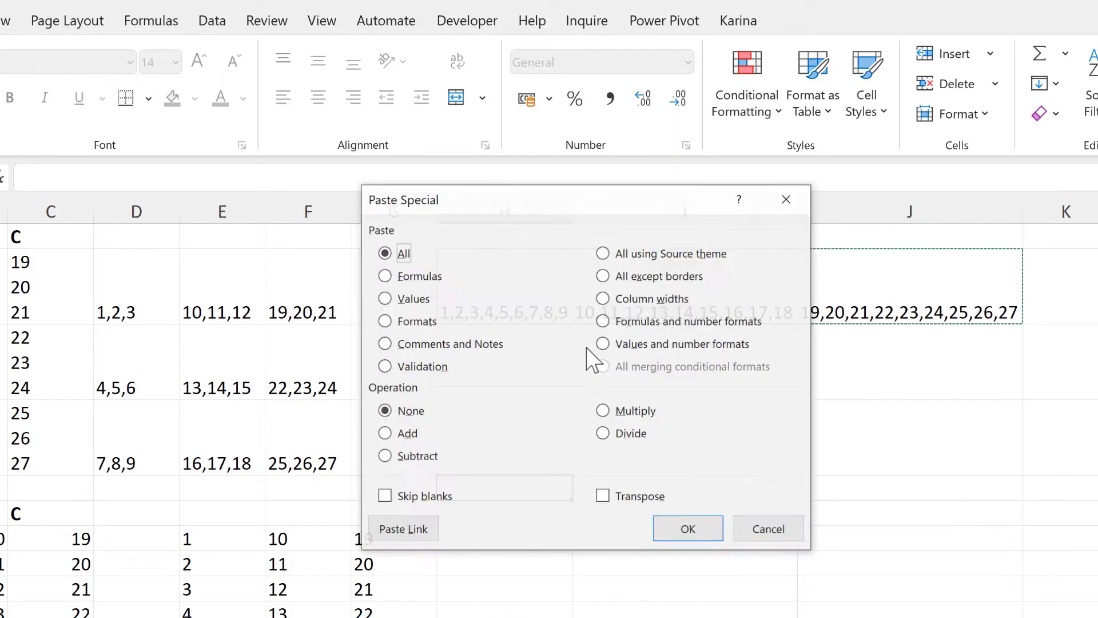
{"action": "left_click", "coordinate": [413, 301]}
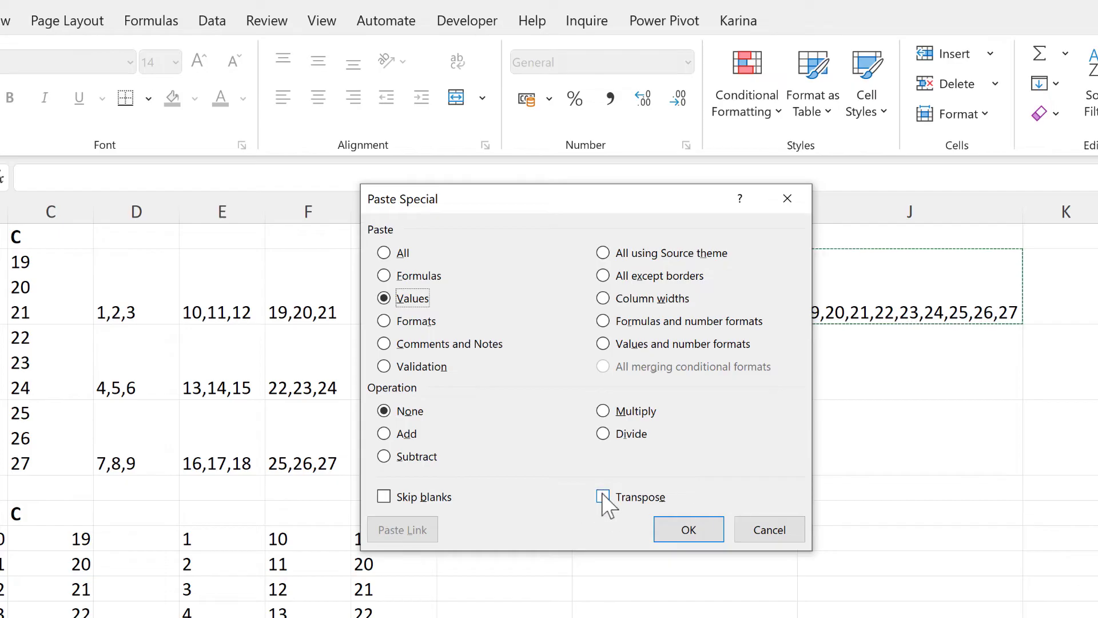
{"action": "left_click", "coordinate": [690, 530]}
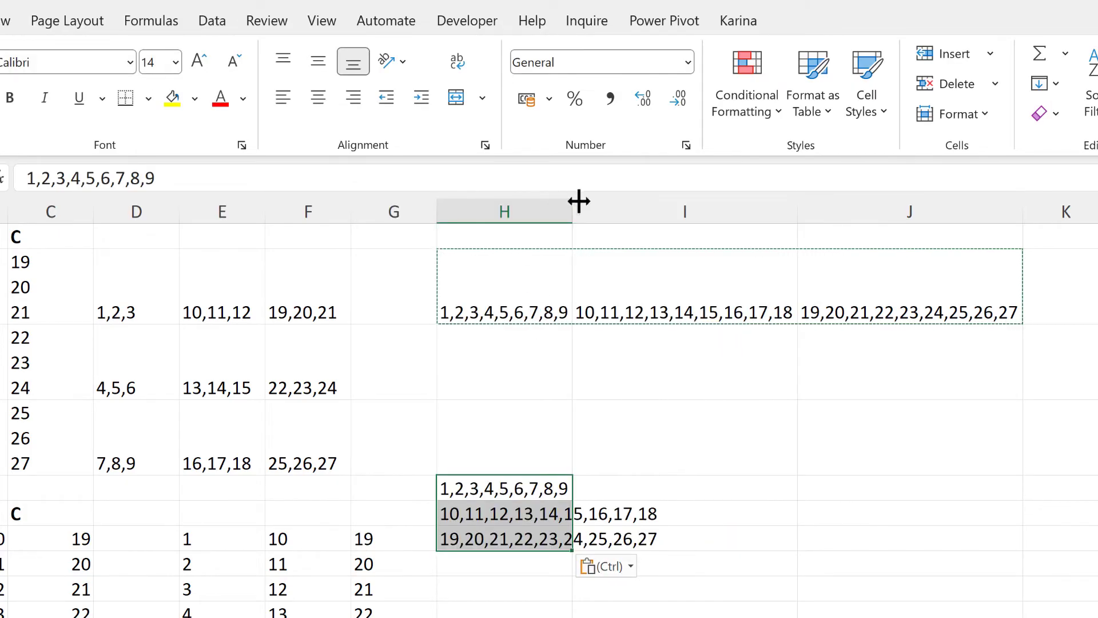
{"action": "double_click", "coordinate": [572, 208]}
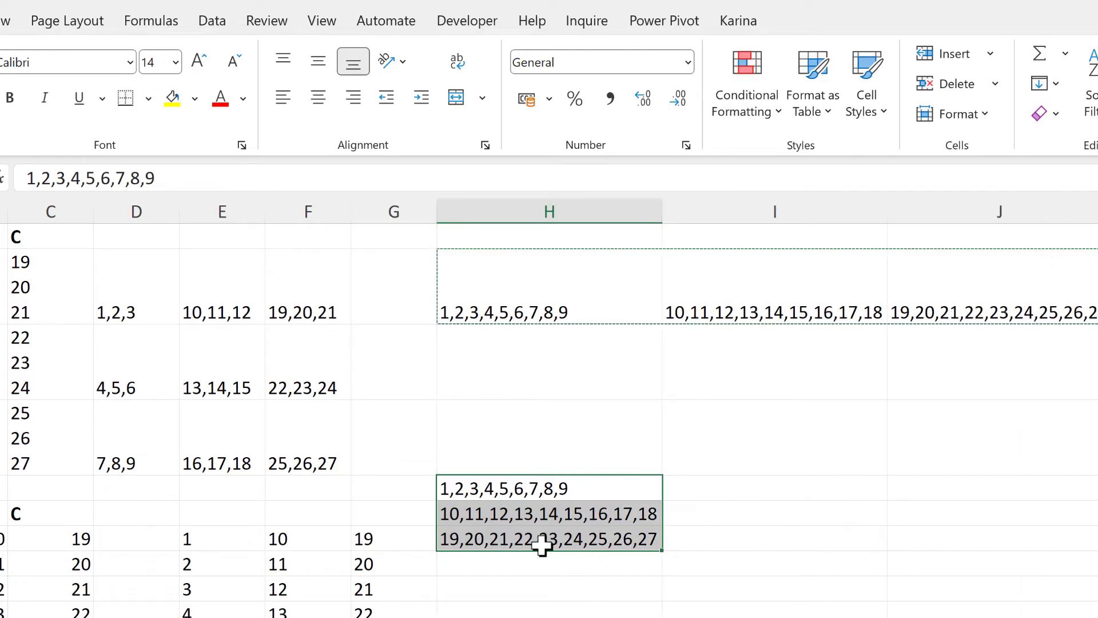
Start Text to Columns on H5:H7 as delimited data and turn off the Tab delimiter.
{"action": "left_click", "coordinate": [212, 23]}
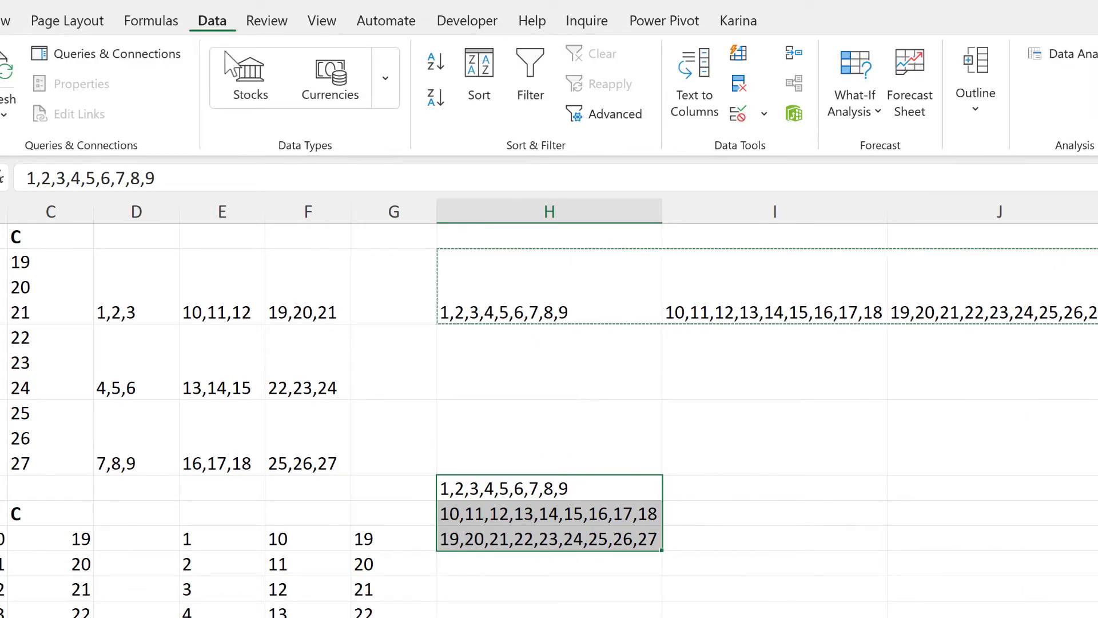
{"action": "left_click", "coordinate": [683, 116]}
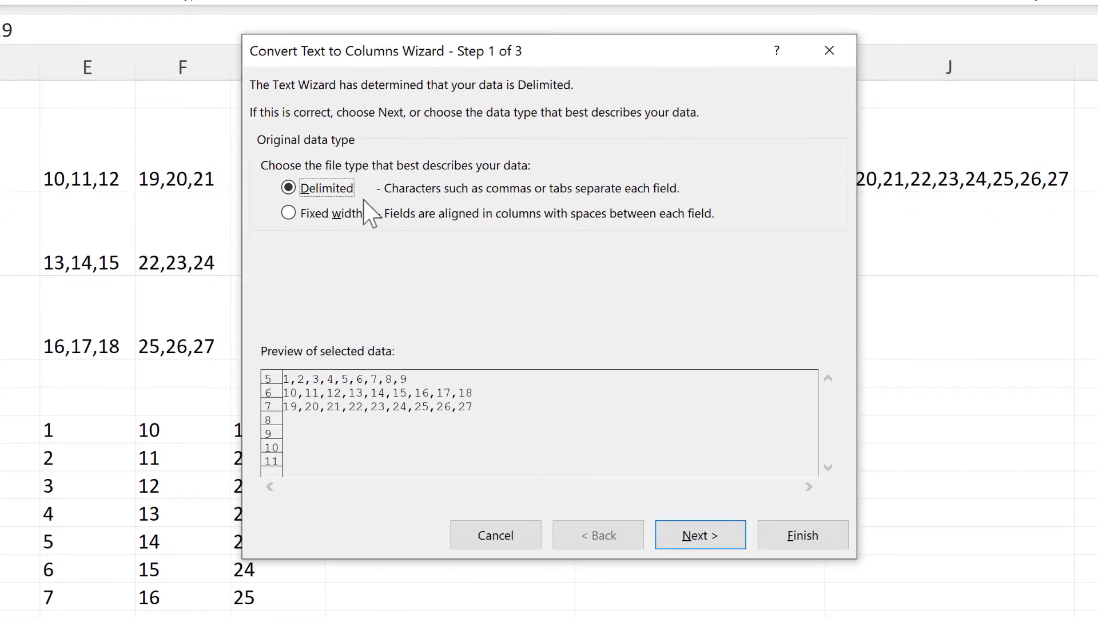
{"action": "left_click", "coordinate": [728, 536]}
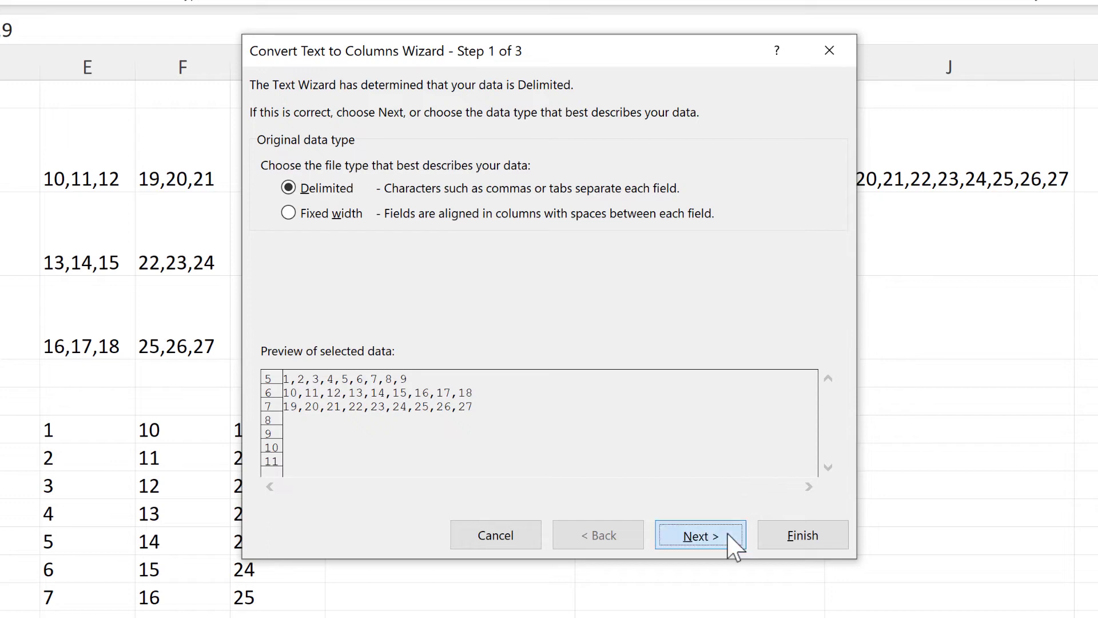
{"action": "left_click", "coordinate": [272, 161]}
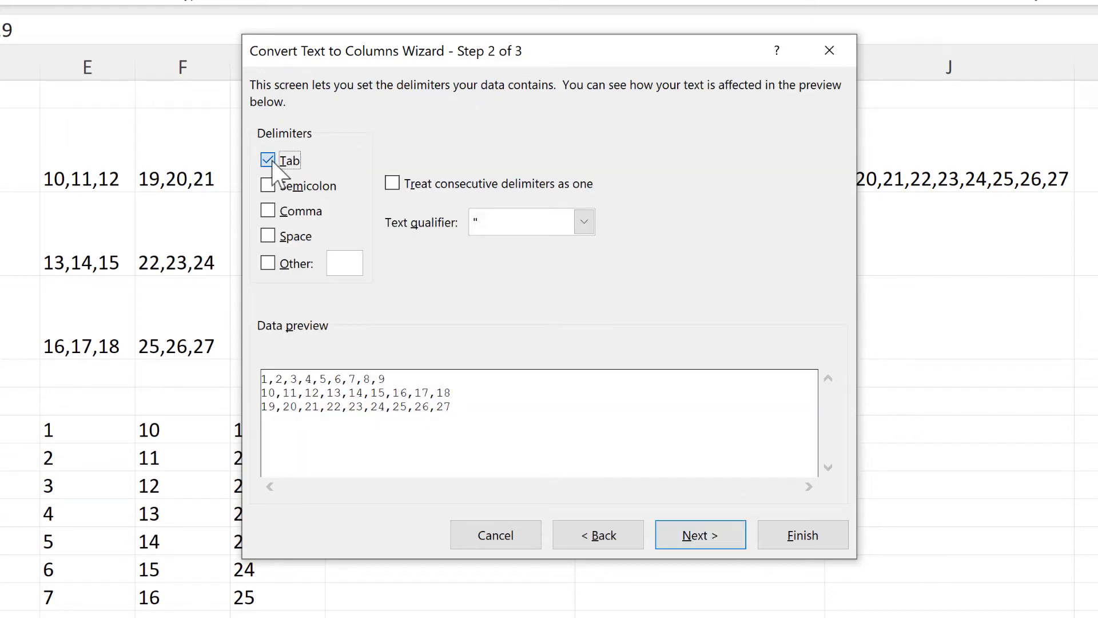
Try the Comma delimiter and a line-break character as the Other delimiter, clearing each one again.
{"action": "left_click", "coordinate": [268, 211]}
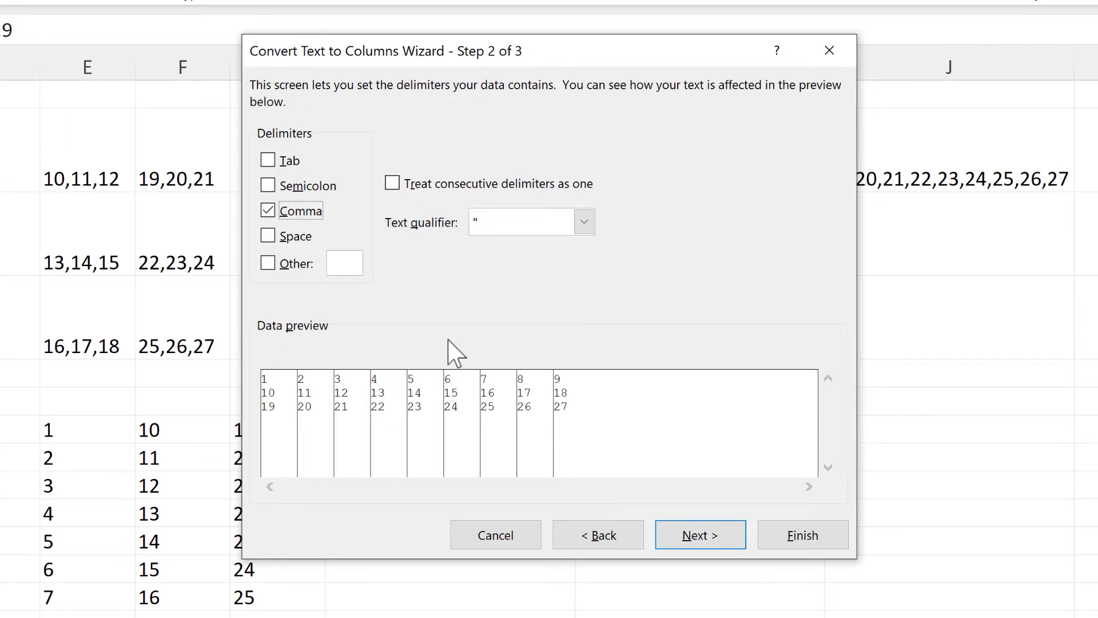
{"action": "left_click", "coordinate": [268, 212]}
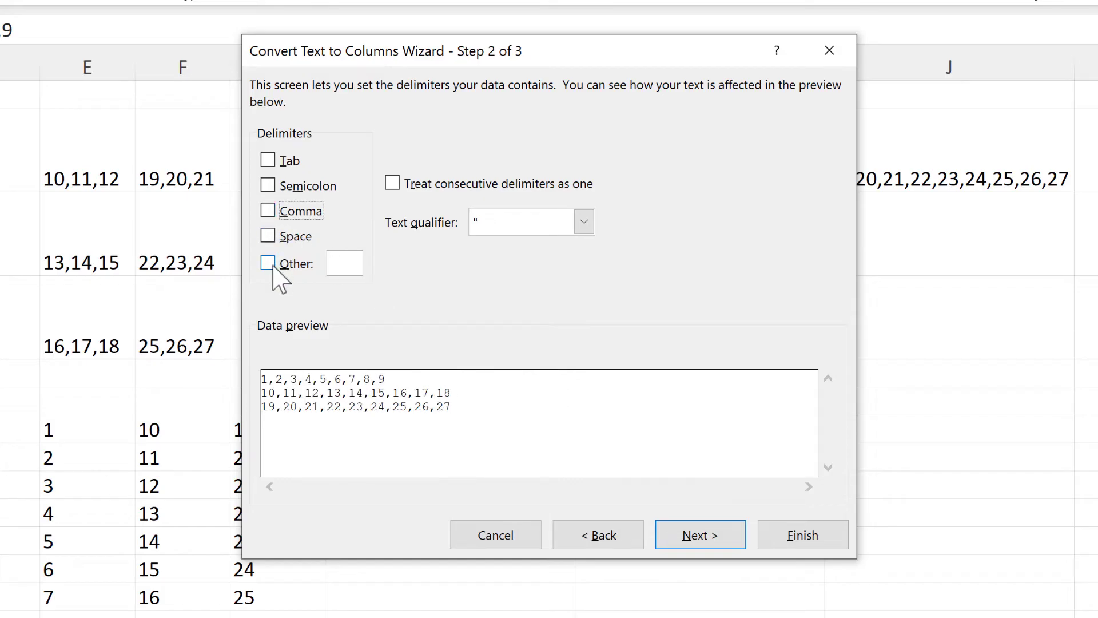
{"action": "left_click", "coordinate": [272, 266]}
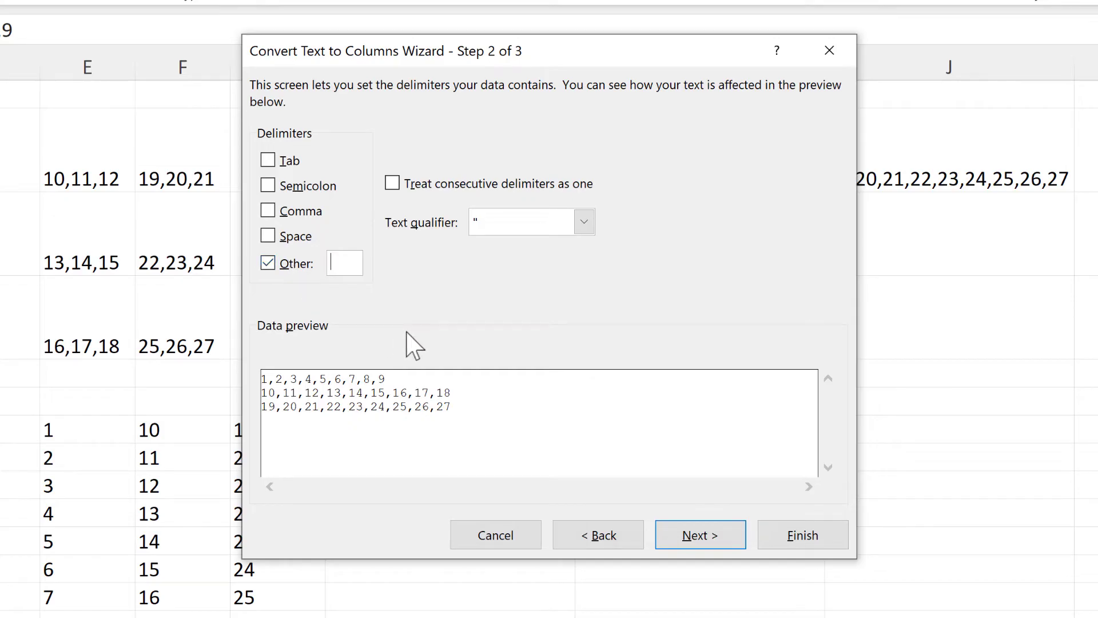
{"action": "key", "text": "ctrl+j"}
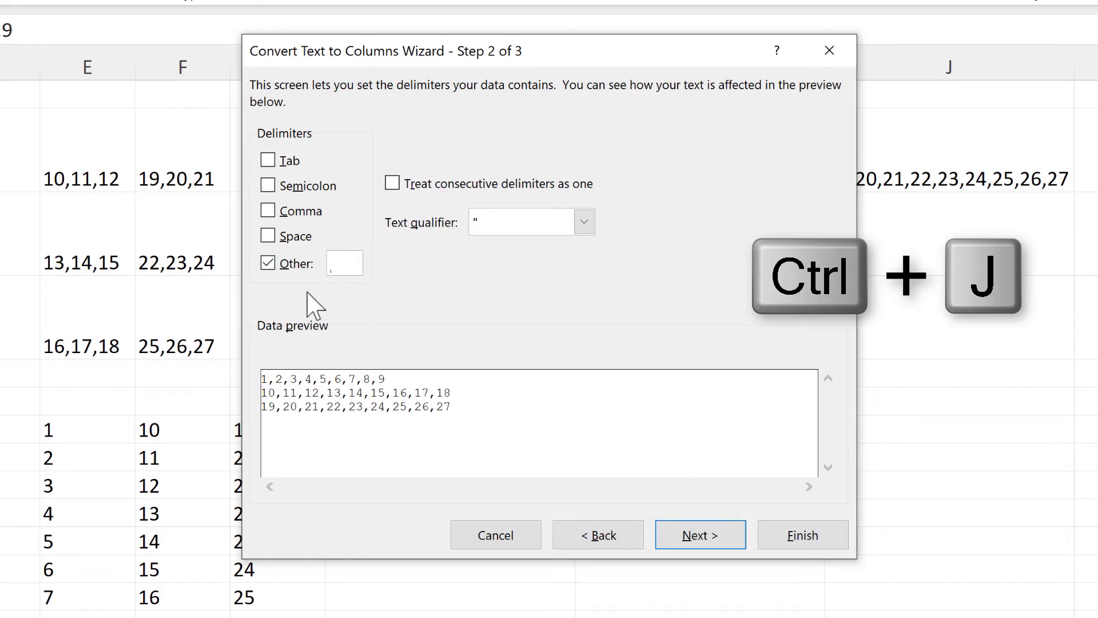
{"action": "left_click", "coordinate": [271, 267]}
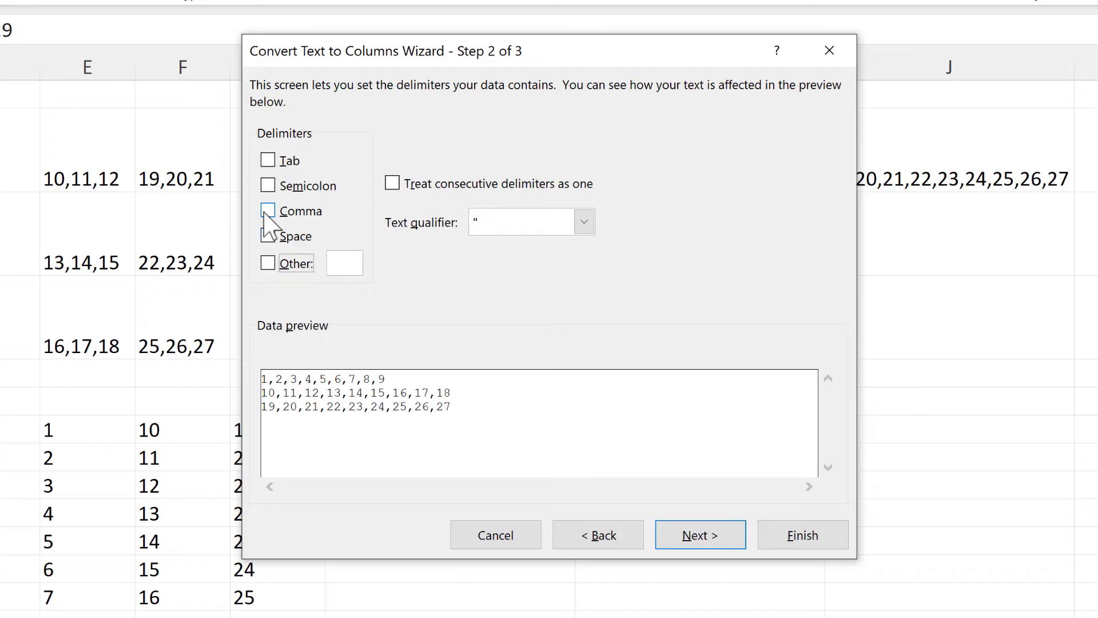
Split H5:H7 at commas with the General data format and $H$5 as the destination.
{"action": "left_click", "coordinate": [266, 211]}
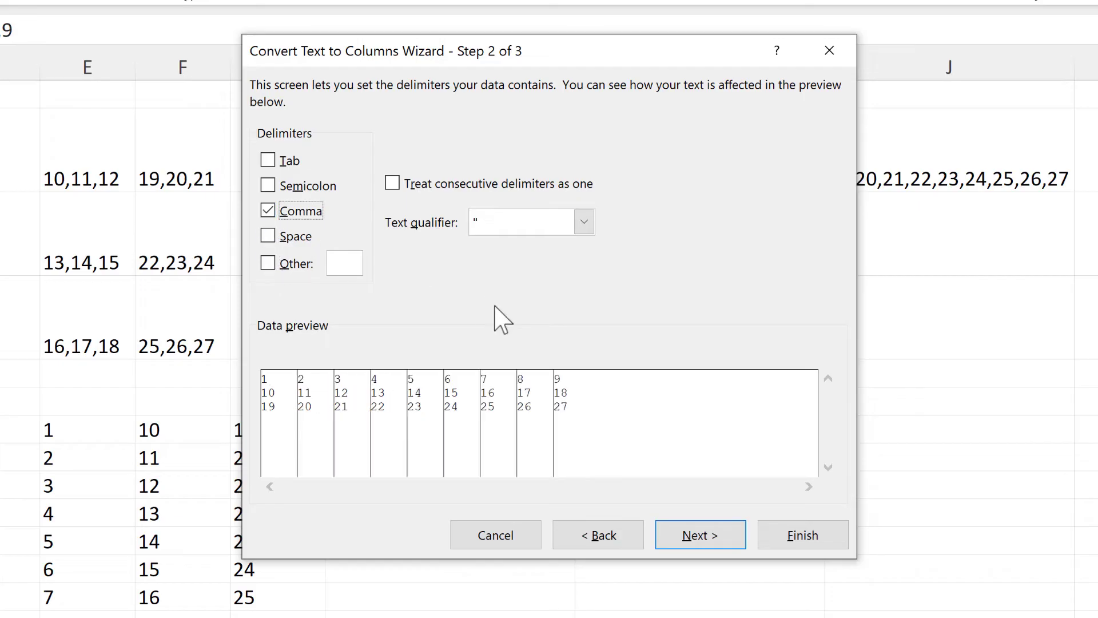
{"action": "left_click", "coordinate": [698, 537]}
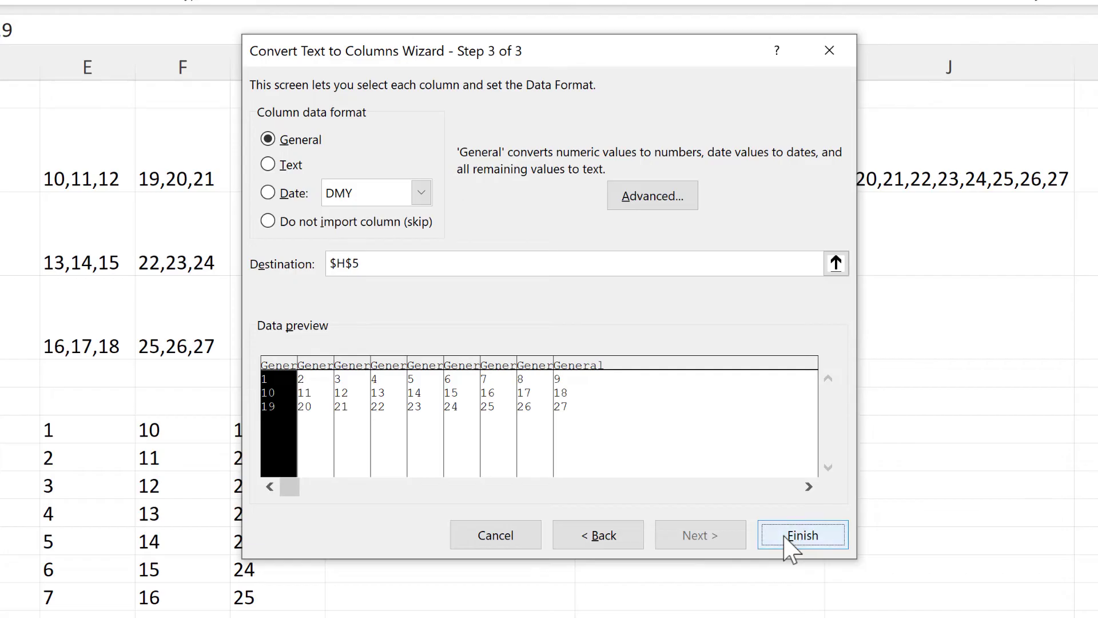
{"action": "left_click", "coordinate": [789, 537]}
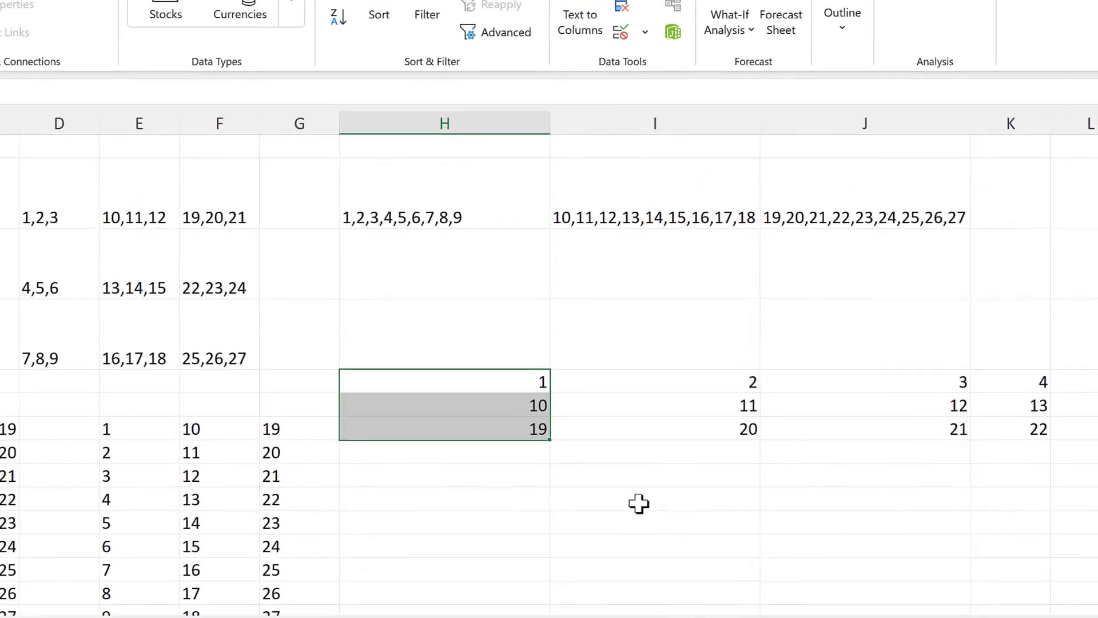
Copy the split values in H5:P7 and paste them transposed at H9.
{"action": "key", "text": "ctrl+shift+Right"}
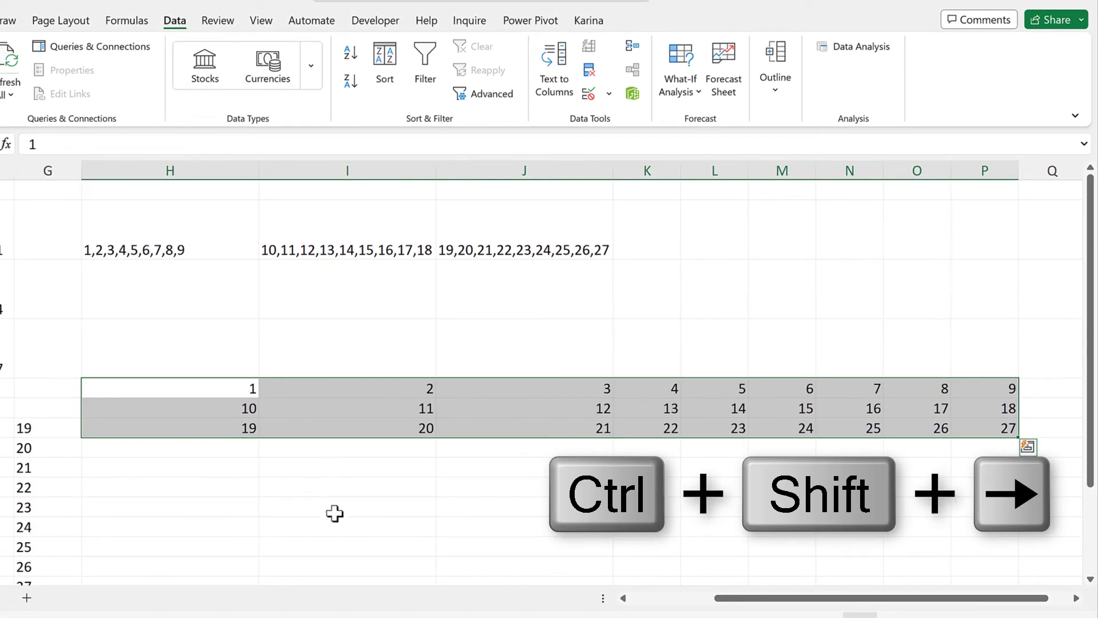
{"action": "key", "text": "ctrl+c"}
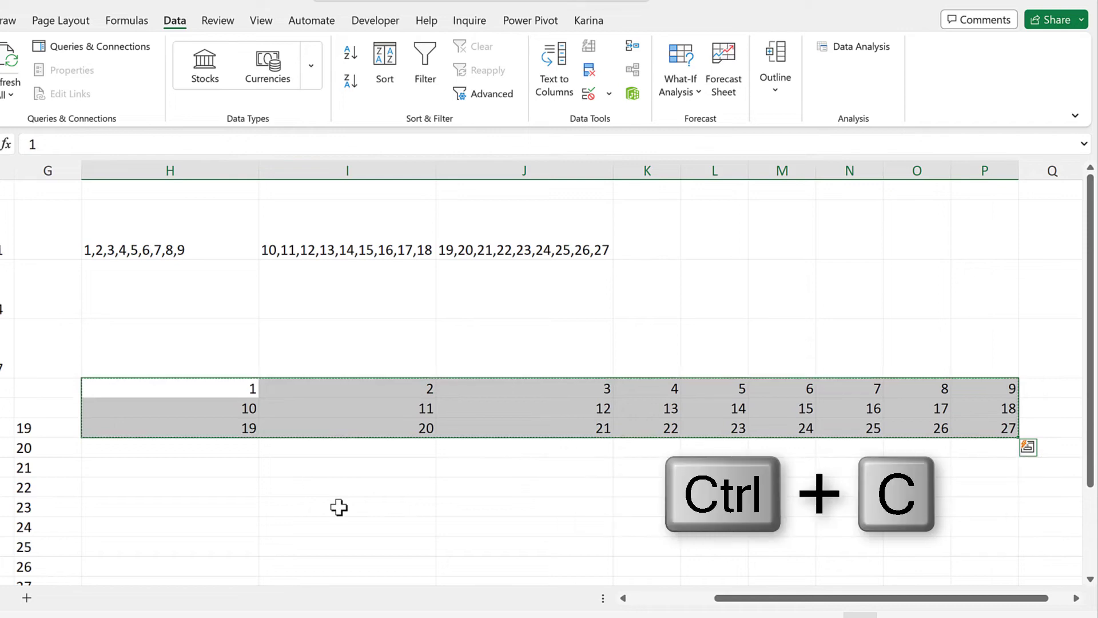
{"action": "left_click", "coordinate": [196, 469]}
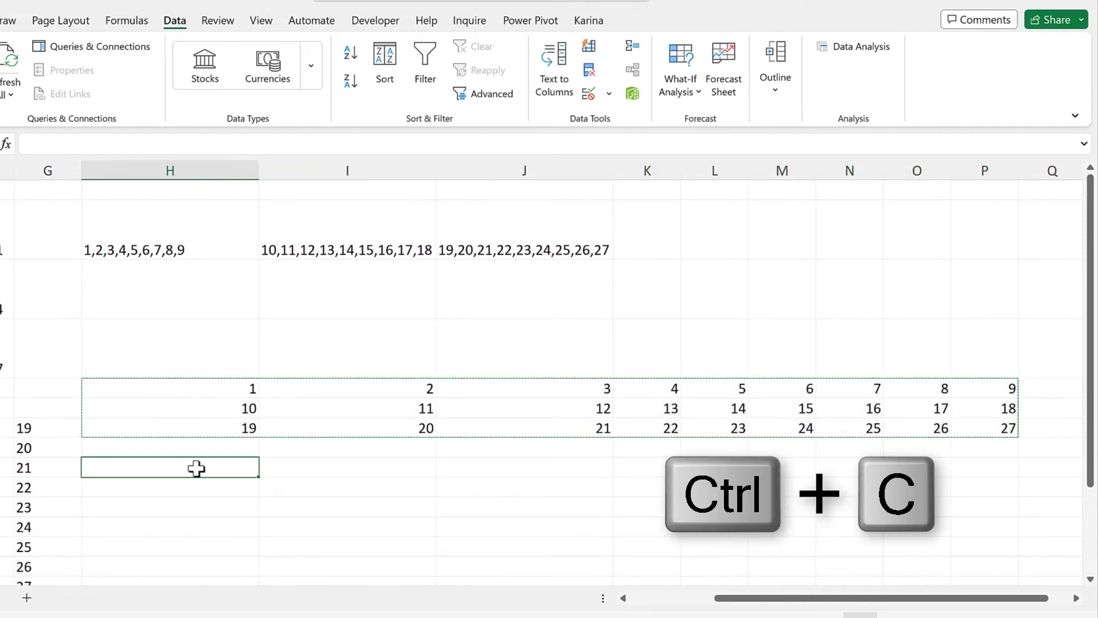
{"action": "right_click", "coordinate": [196, 469]}
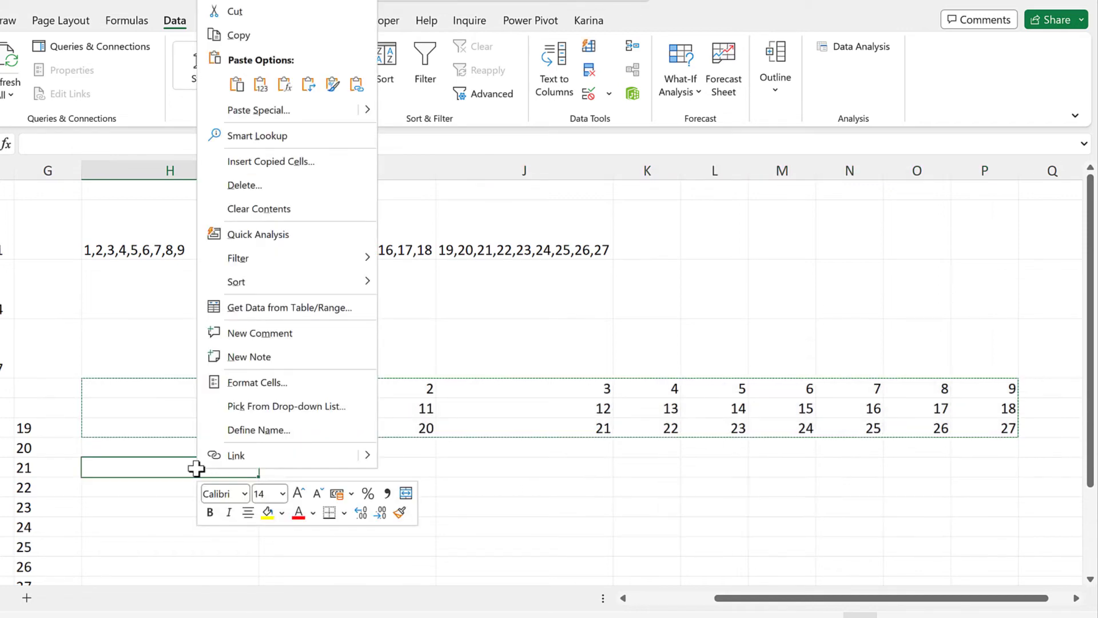
{"action": "left_click", "coordinate": [309, 85]}
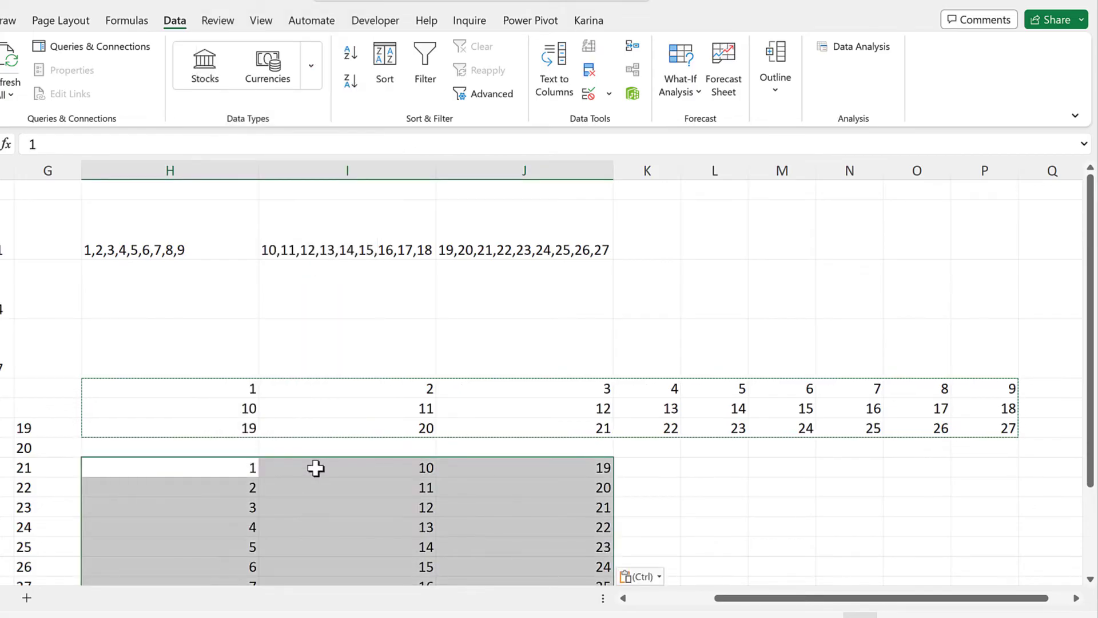
Autofit the widths of columns H to J.
{"action": "left_click", "coordinate": [316, 468]}
{"action": "scroll", "coordinate": [645, 459], "scroll_direction": "down", "scroll_amount": 3}
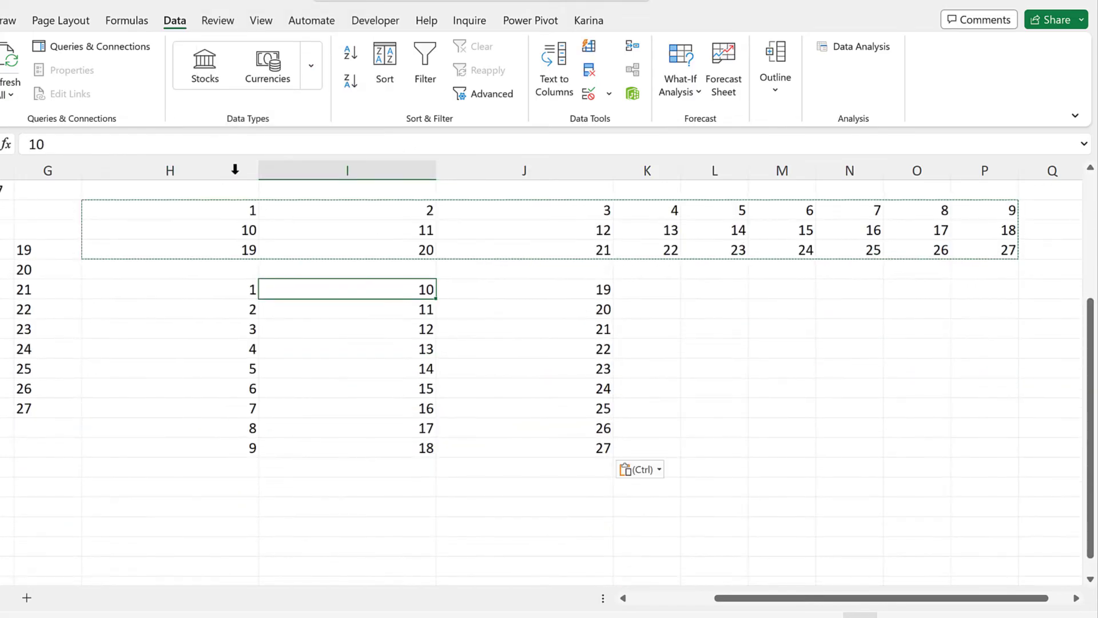
{"action": "left_click_drag", "start_coordinate": [235, 170], "coordinate": [501, 181]}
{"action": "left_click", "coordinate": [353, 368]}
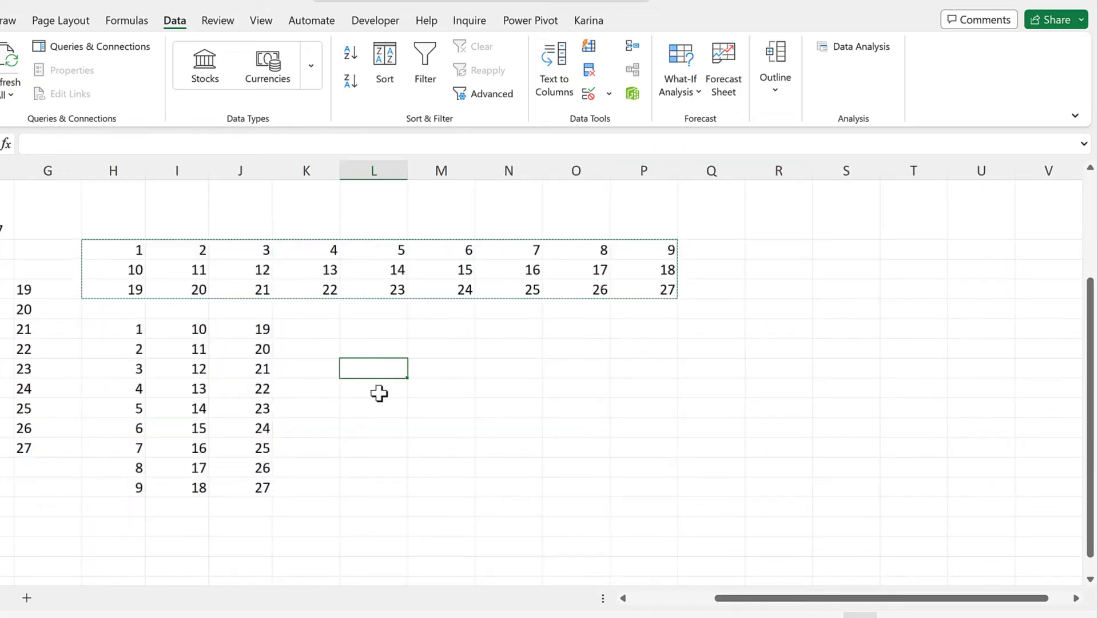
Create a table with headers from A1:C4 and open it in the Power Query Editor.
{"action": "scroll", "coordinate": [378, 394], "scroll_direction": "up", "scroll_amount": 1}
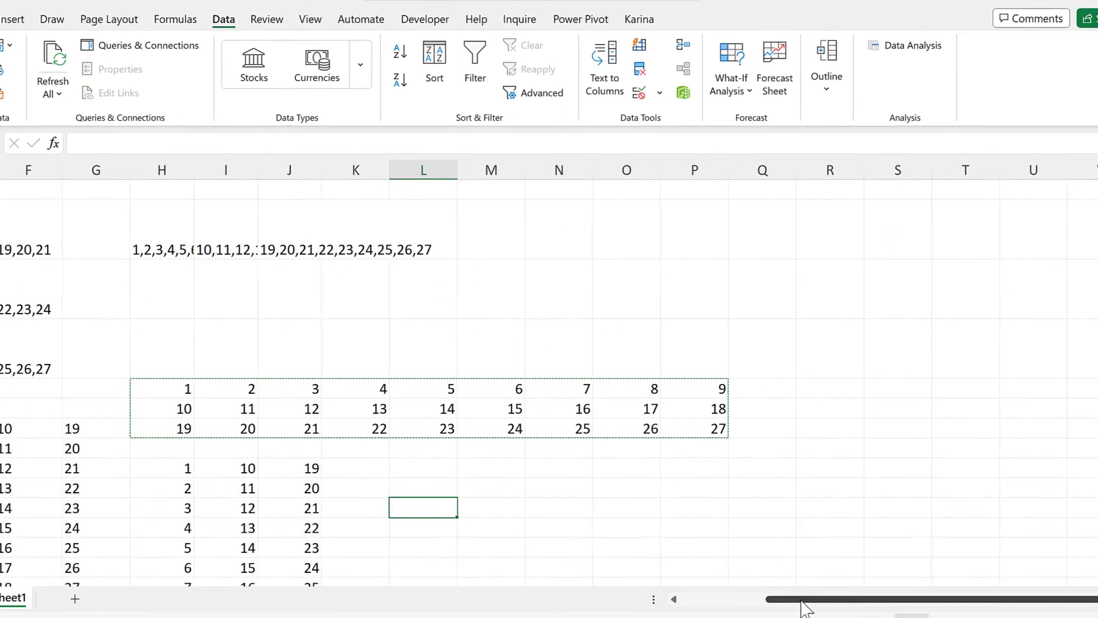
{"action": "left_click_drag", "start_coordinate": [735, 598], "coordinate": [628, 602]}
{"action": "left_click_drag", "start_coordinate": [785, 605], "coordinate": [784, 605]}
{"action": "left_click_drag", "start_coordinate": [87, 189], "coordinate": [179, 355]}
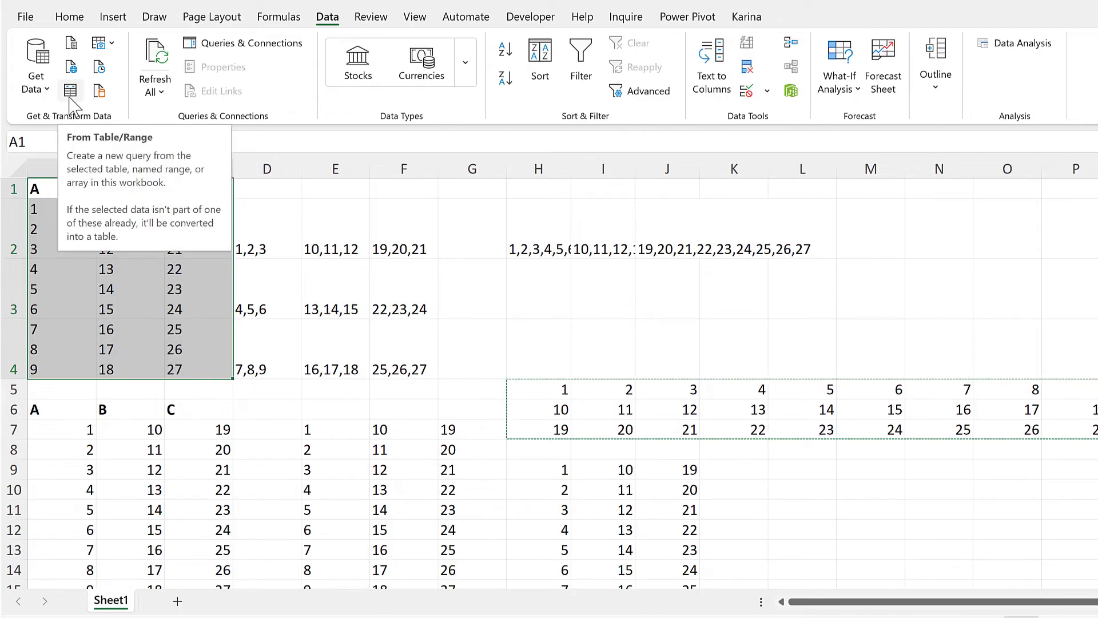
{"action": "left_click", "coordinate": [70, 93]}
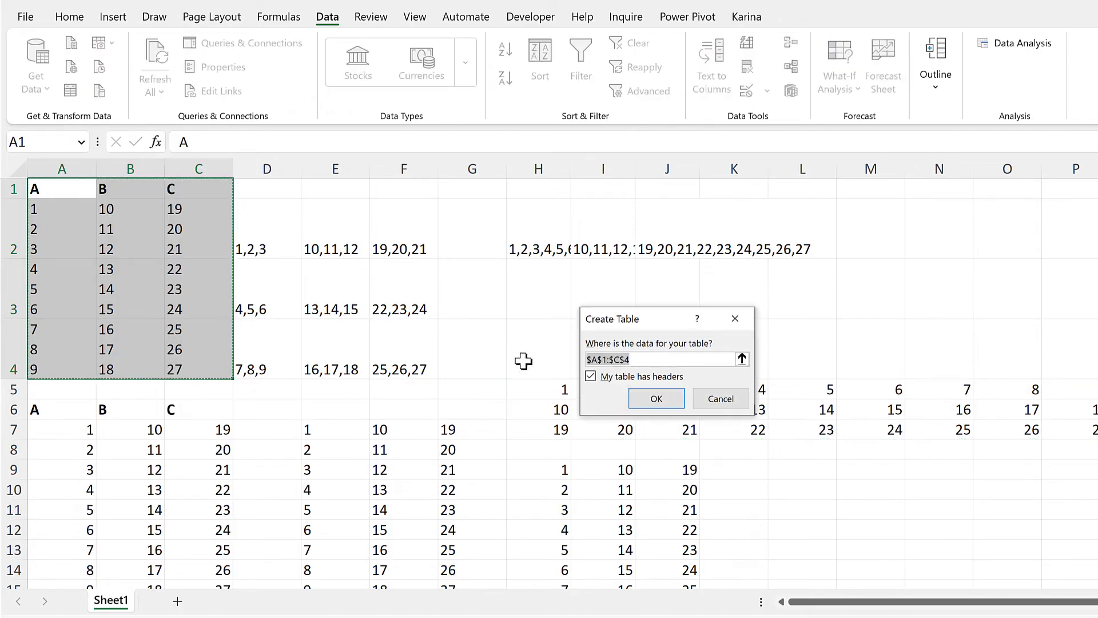
{"action": "left_click", "coordinate": [664, 401]}
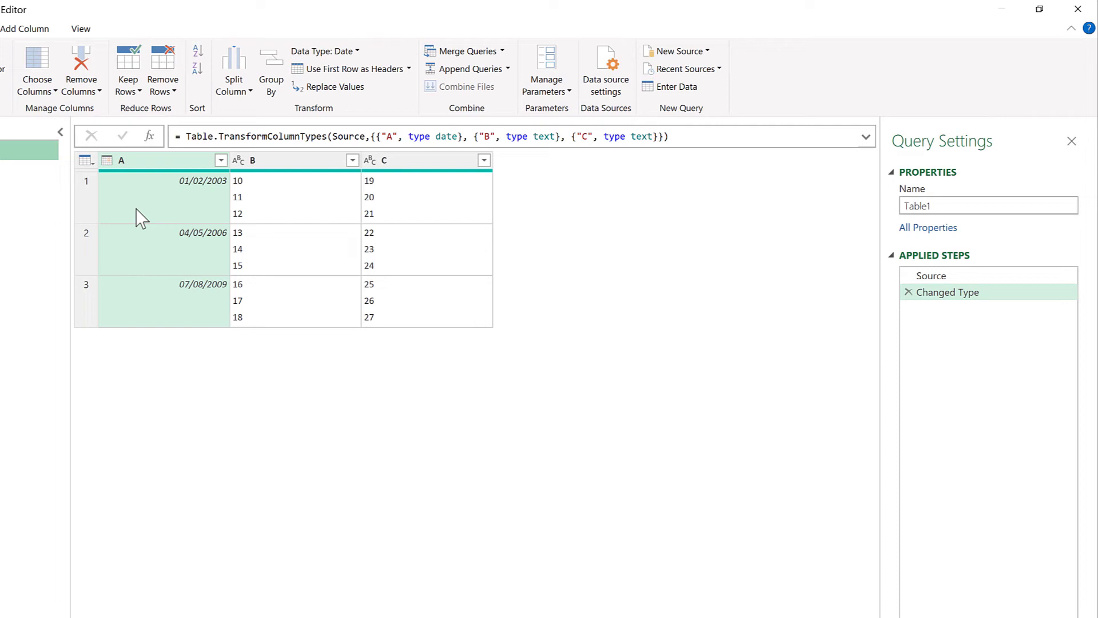
Remove the Changed Type step from the query and add an index column starting from 1.
{"action": "left_click", "coordinate": [908, 292]}
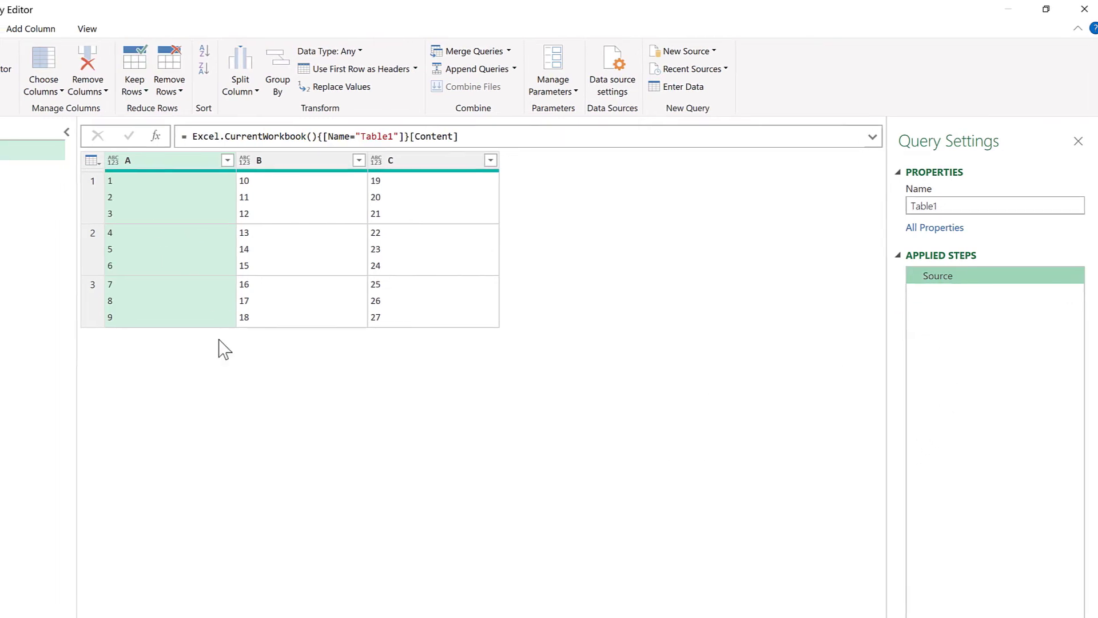
{"action": "left_click", "coordinate": [195, 32]}
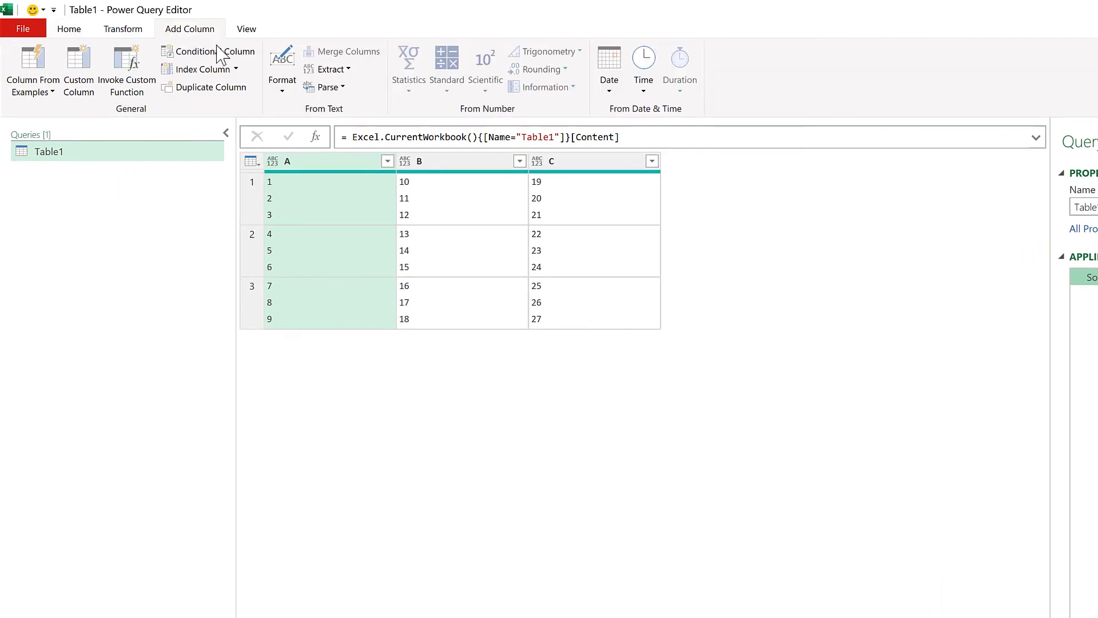
{"action": "left_click", "coordinate": [236, 69]}
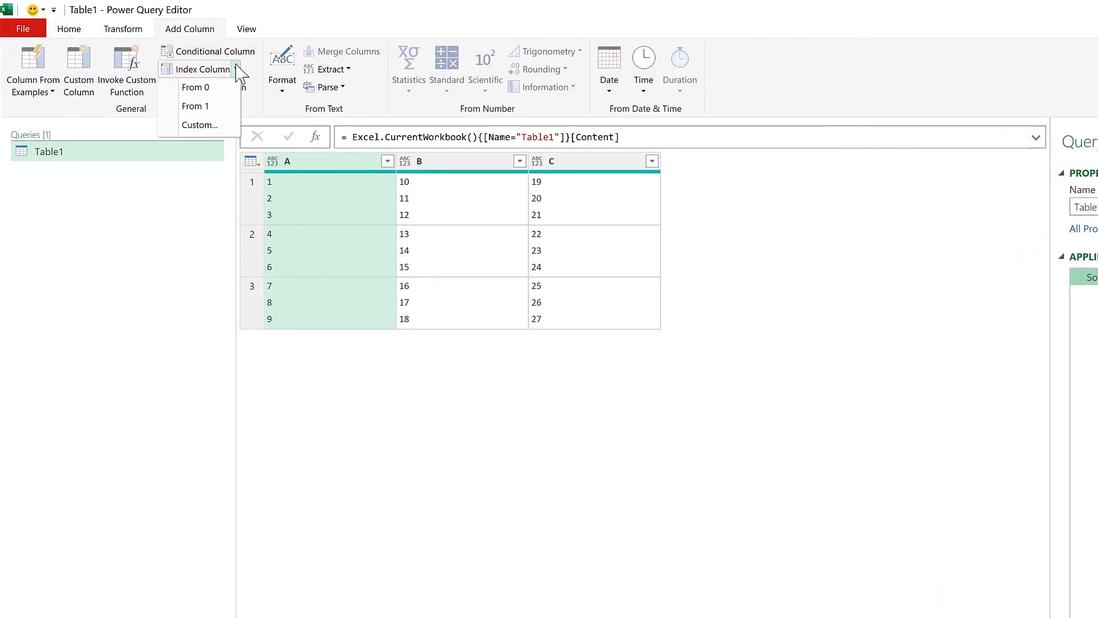
{"action": "left_click", "coordinate": [222, 109]}
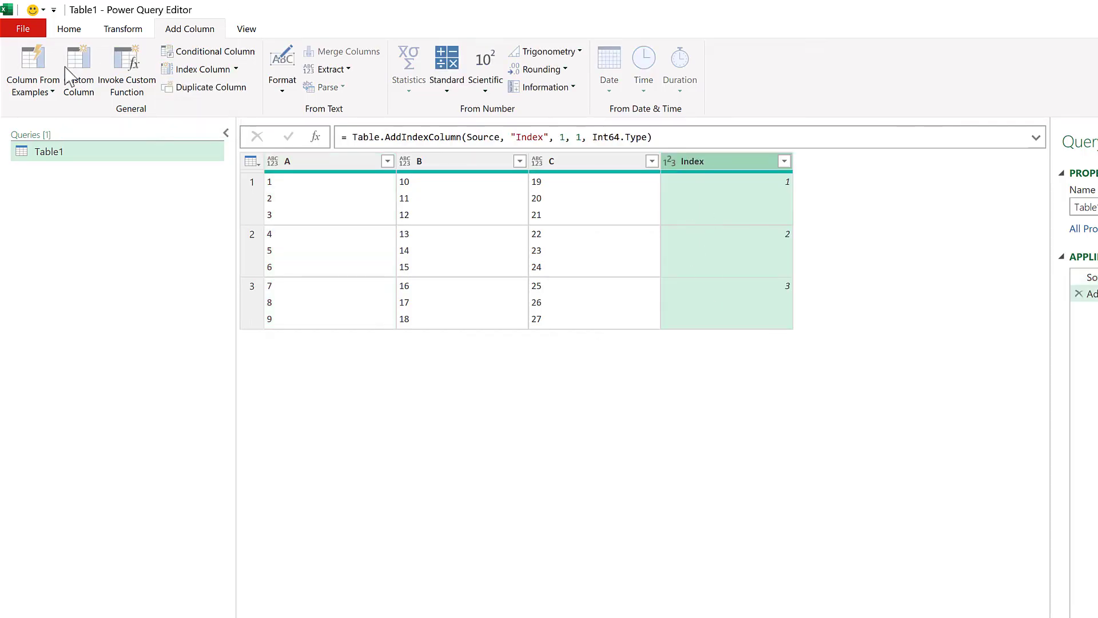
Unpivot all columns other than Index.
{"action": "left_click", "coordinate": [123, 29]}
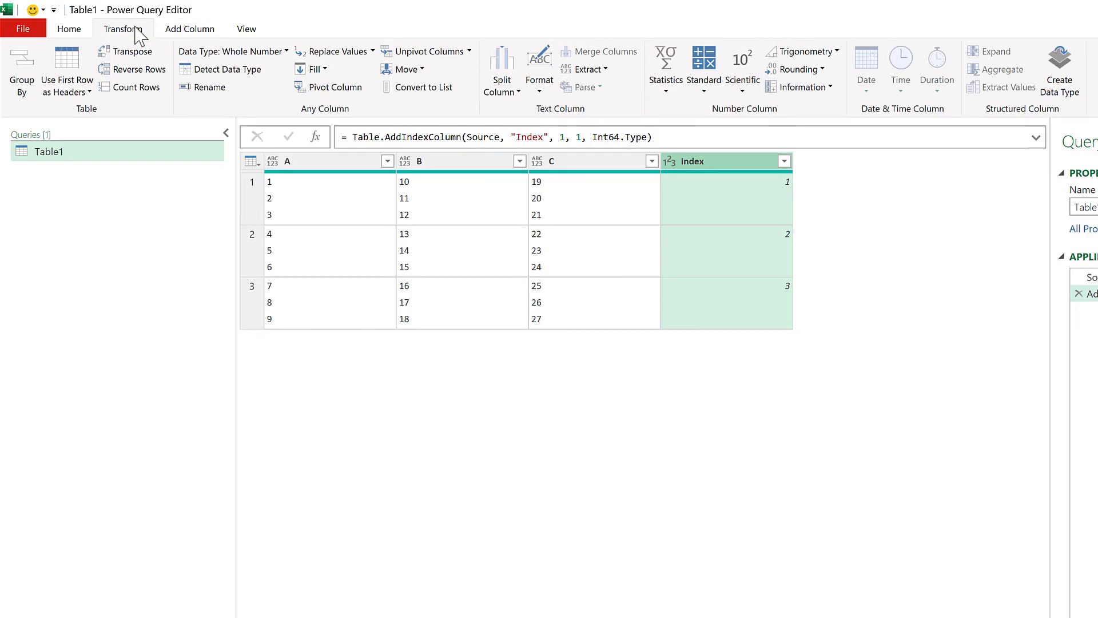
{"action": "left_click", "coordinate": [470, 52]}
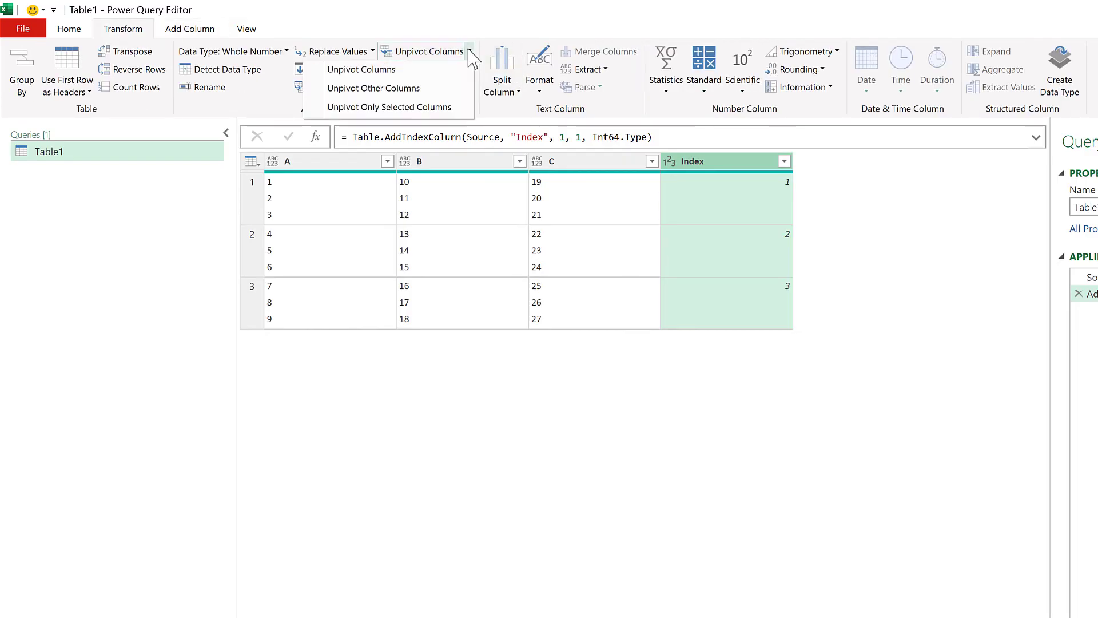
{"action": "left_click", "coordinate": [461, 89]}
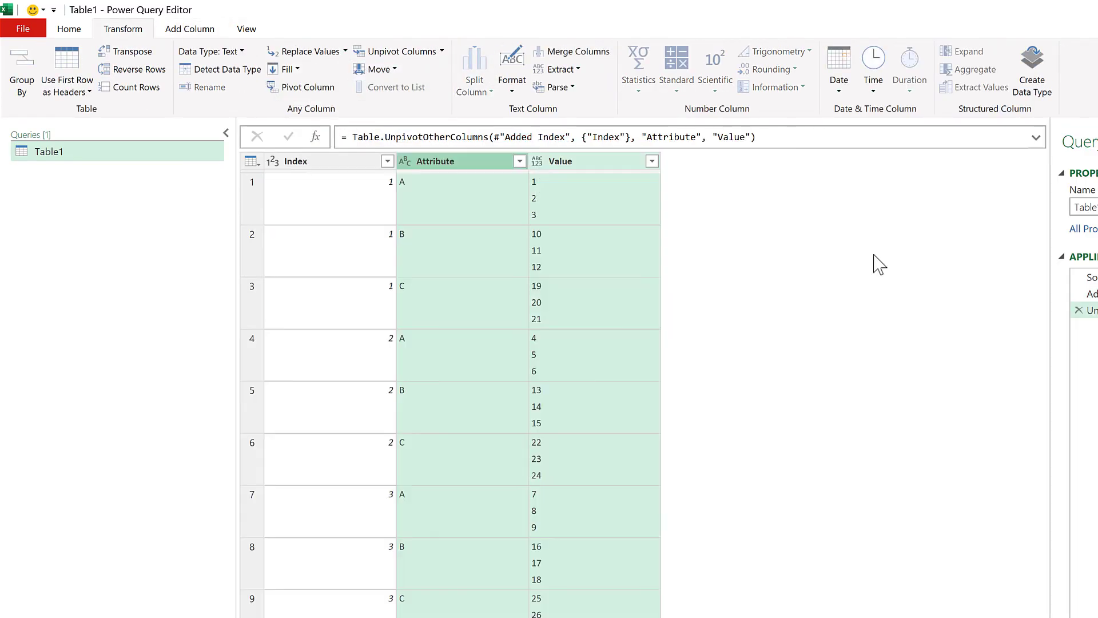
Split the Value column into 3 columns at each occurrence of the line feed delimiter #(lf).
{"action": "left_click", "coordinate": [604, 161]}
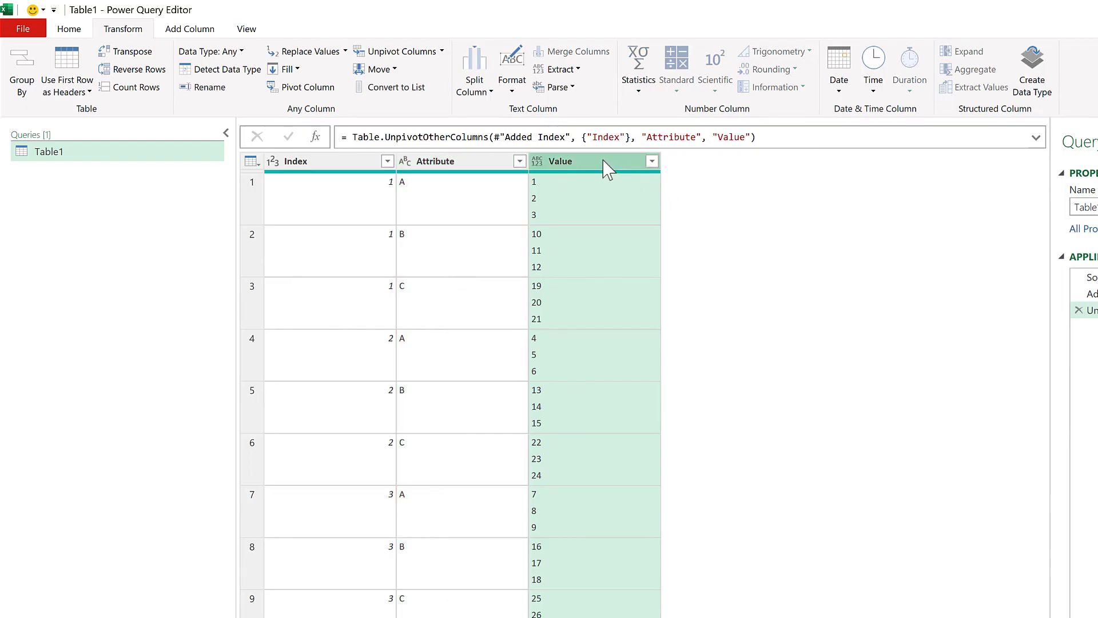
{"action": "left_click", "coordinate": [482, 93]}
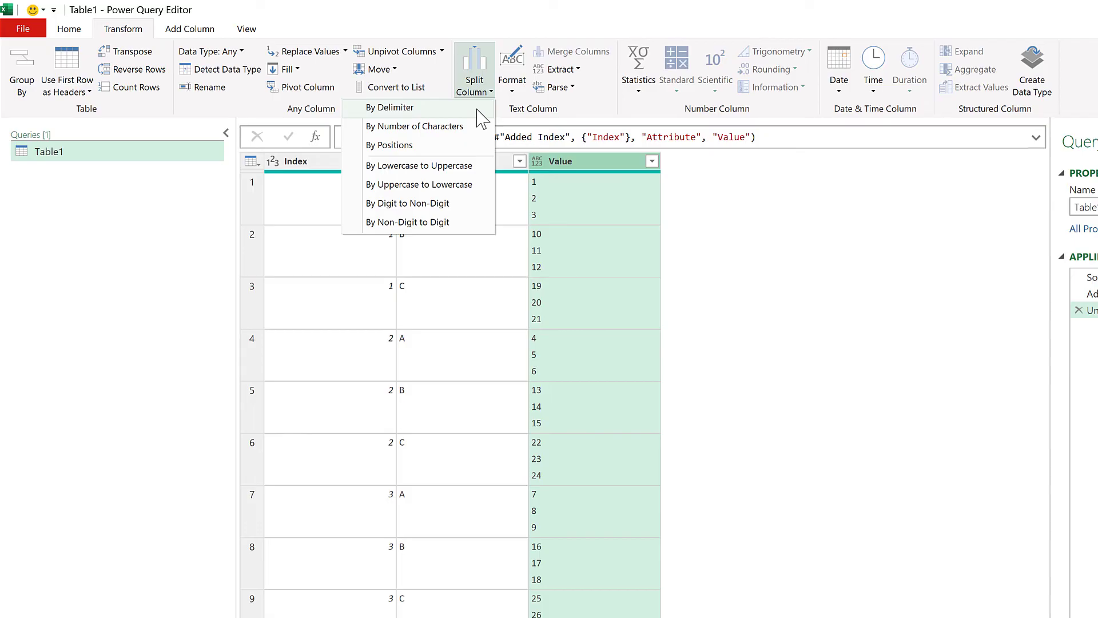
{"action": "left_click", "coordinate": [478, 109]}
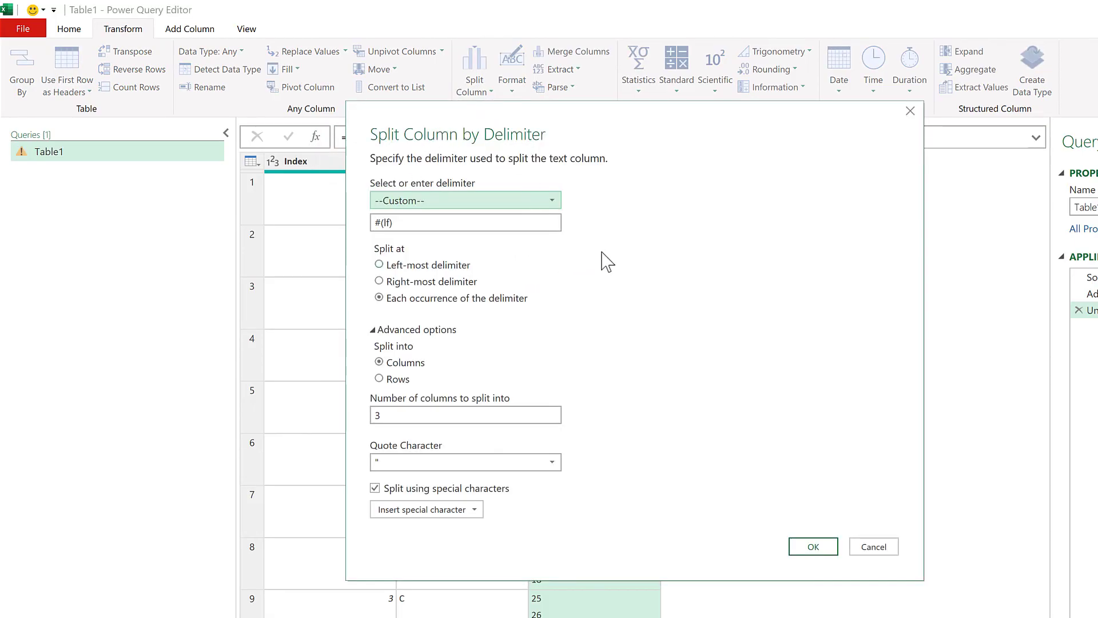
{"action": "left_click", "coordinate": [814, 547]}
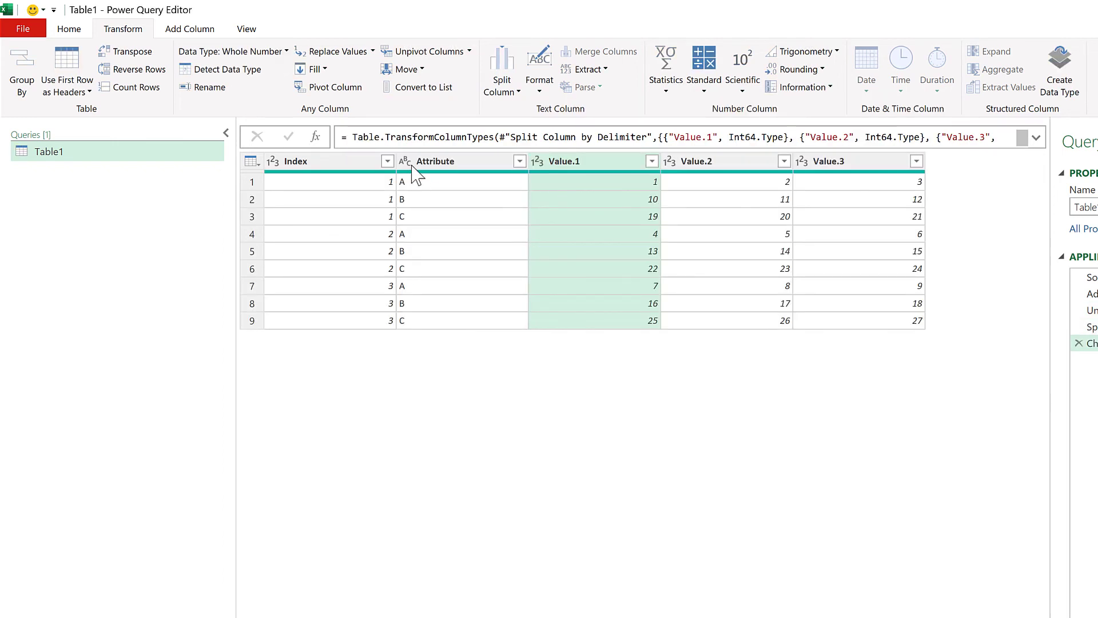
Unpivot all columns other than Index and Attribute.
{"action": "left_click", "coordinate": [328, 166]}
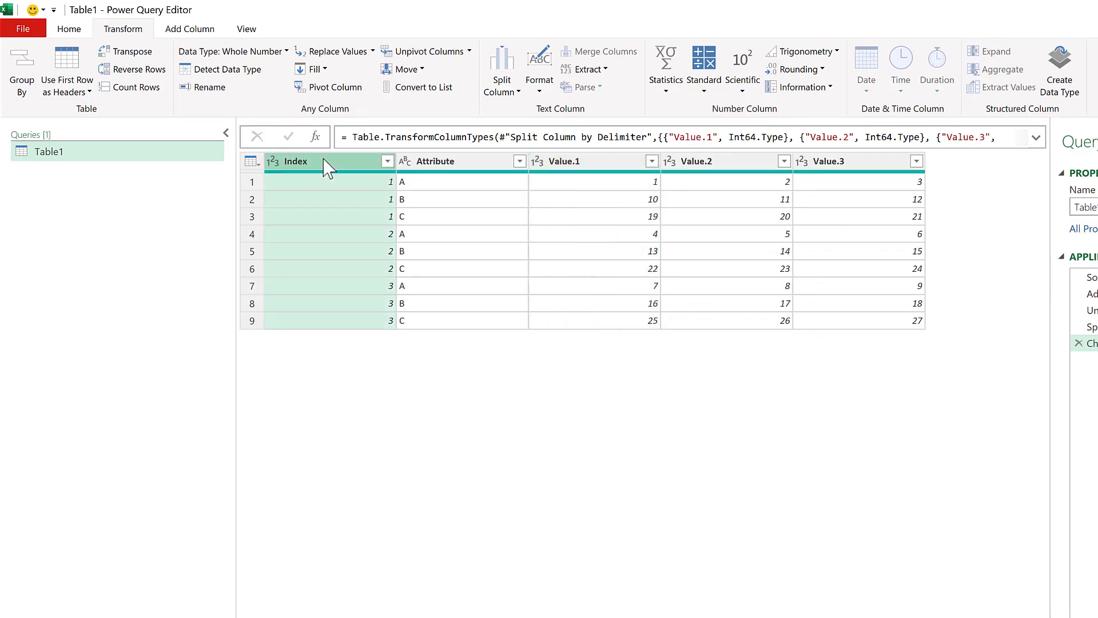
{"action": "left_click", "coordinate": [474, 166], "text": "ctrl"}
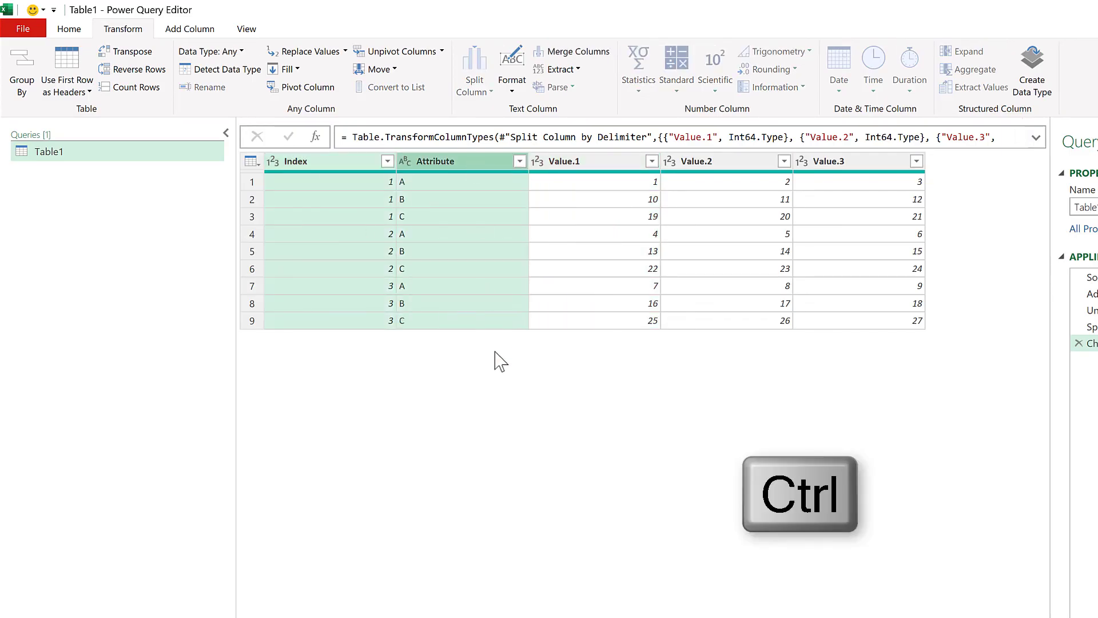
{"action": "left_click", "coordinate": [442, 51]}
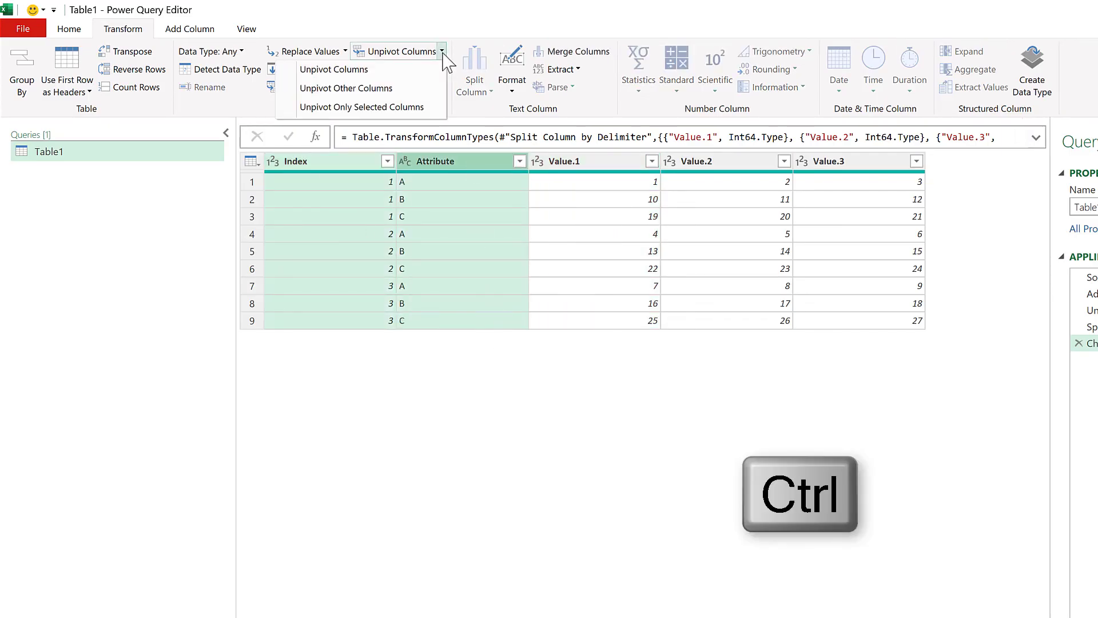
{"action": "left_click", "coordinate": [412, 94]}
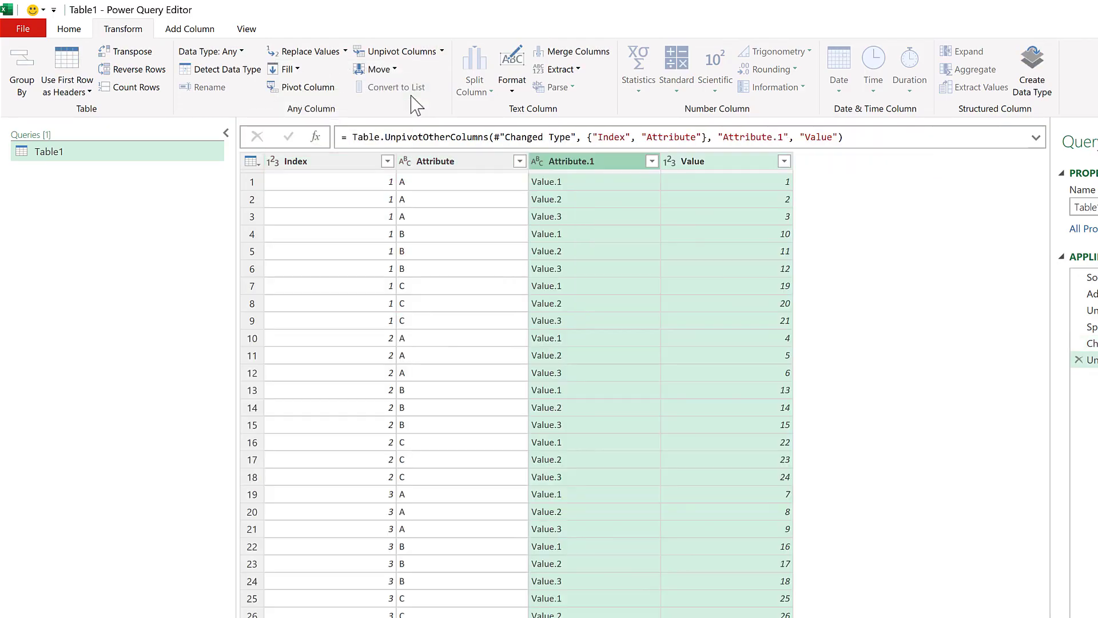
Pivot the Attribute column using Value as the values column.
{"action": "left_click", "coordinate": [442, 165]}
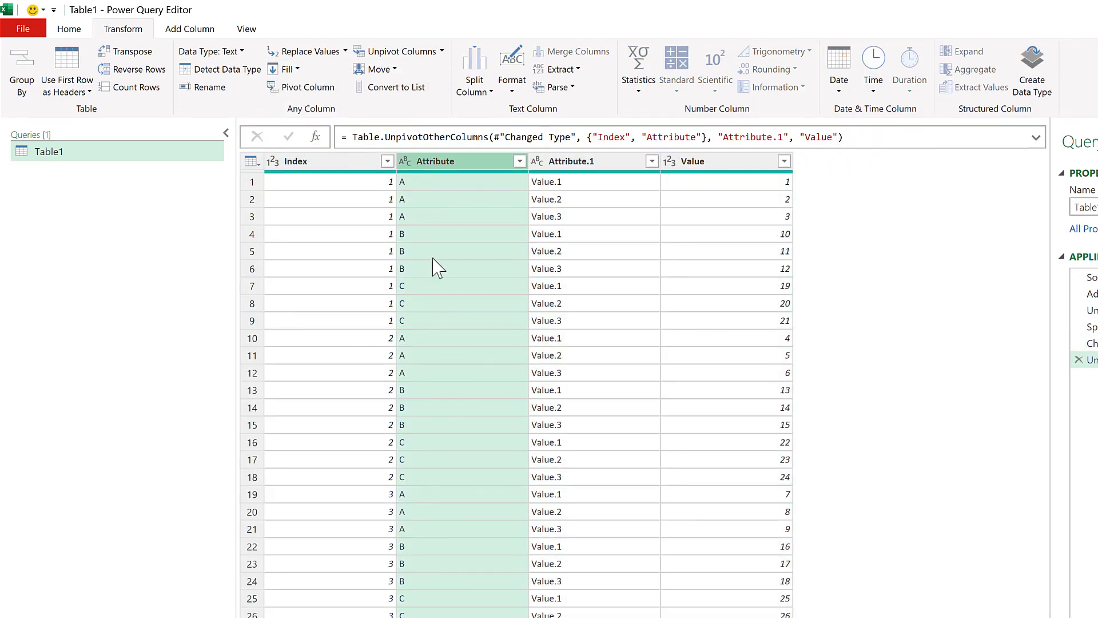
{"action": "left_click", "coordinate": [329, 93]}
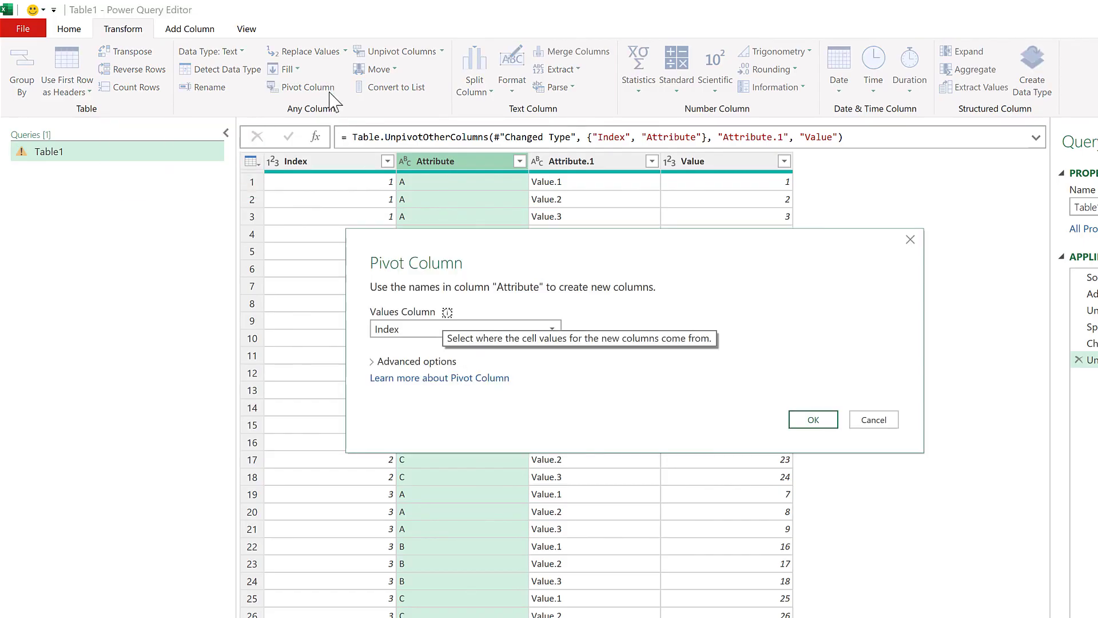
{"action": "left_click", "coordinate": [411, 330]}
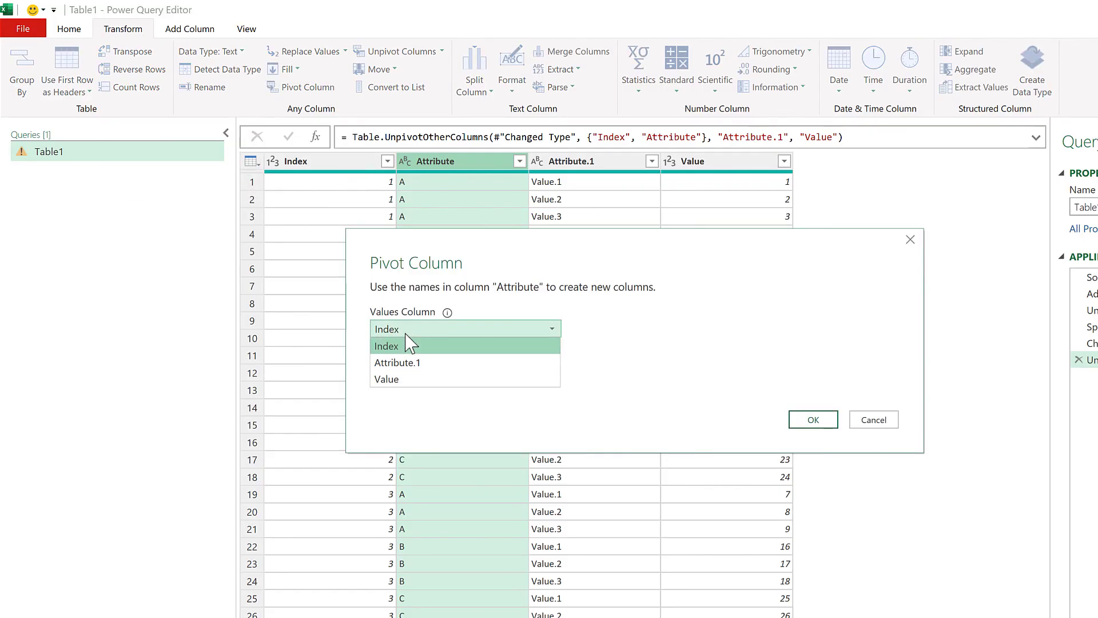
{"action": "left_click", "coordinate": [412, 380]}
{"action": "left_click", "coordinate": [817, 426]}
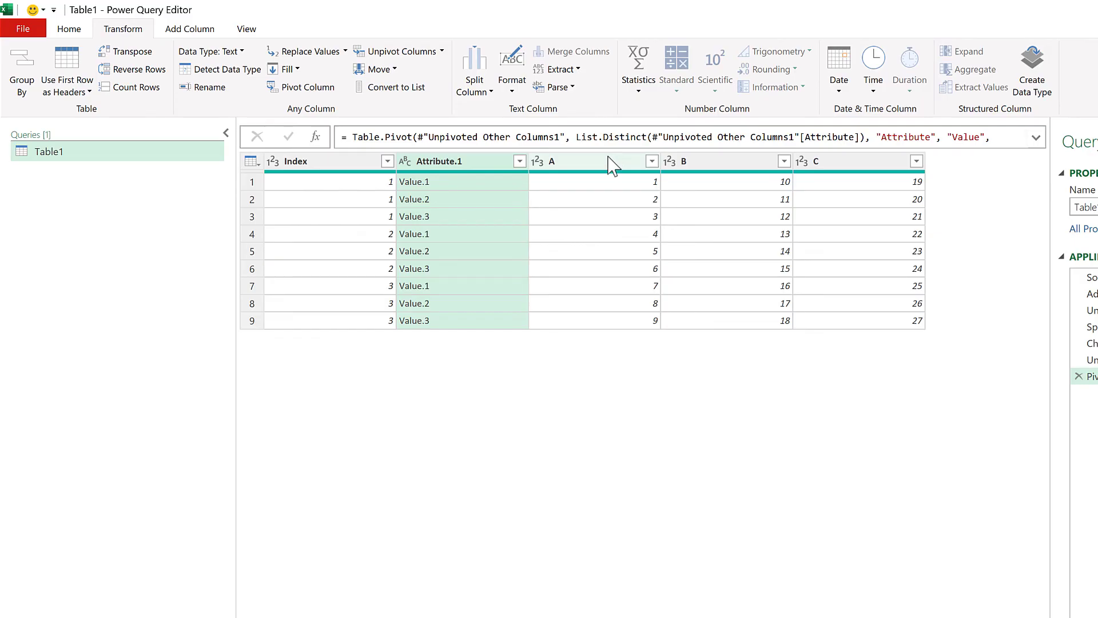
Remove the Index and Attribute.1 columns from the query.
{"action": "left_click", "coordinate": [609, 159]}
{"action": "left_click", "coordinate": [705, 170]}
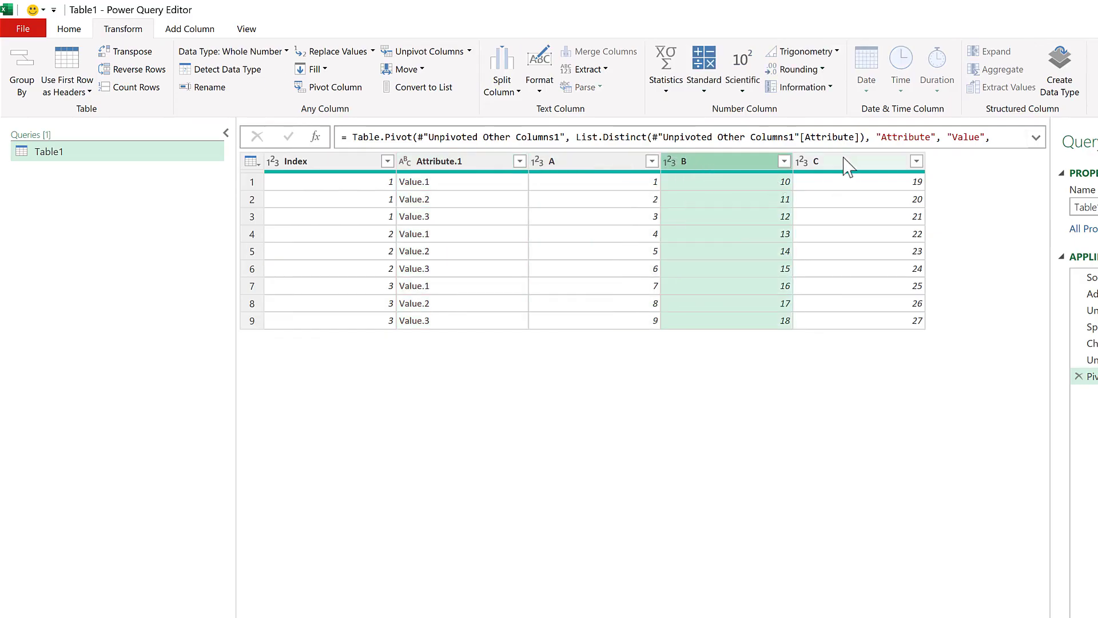
{"action": "left_click", "coordinate": [848, 167]}
{"action": "left_click", "coordinate": [288, 169]}
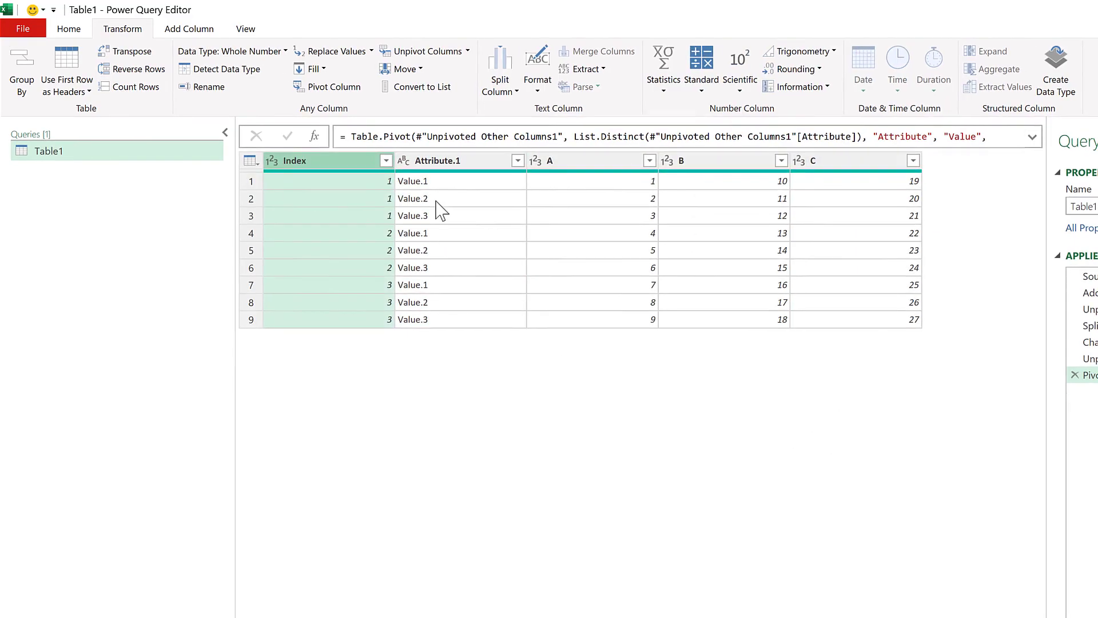
{"action": "left_click", "coordinate": [421, 154], "text": "ctrl"}
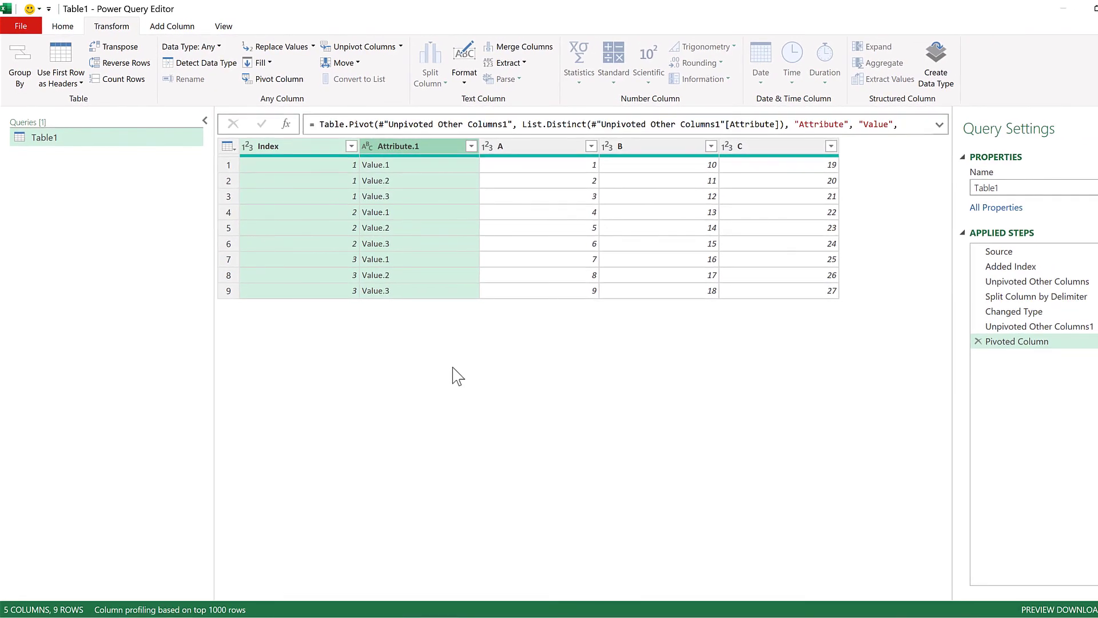
{"action": "key", "text": "Delete"}
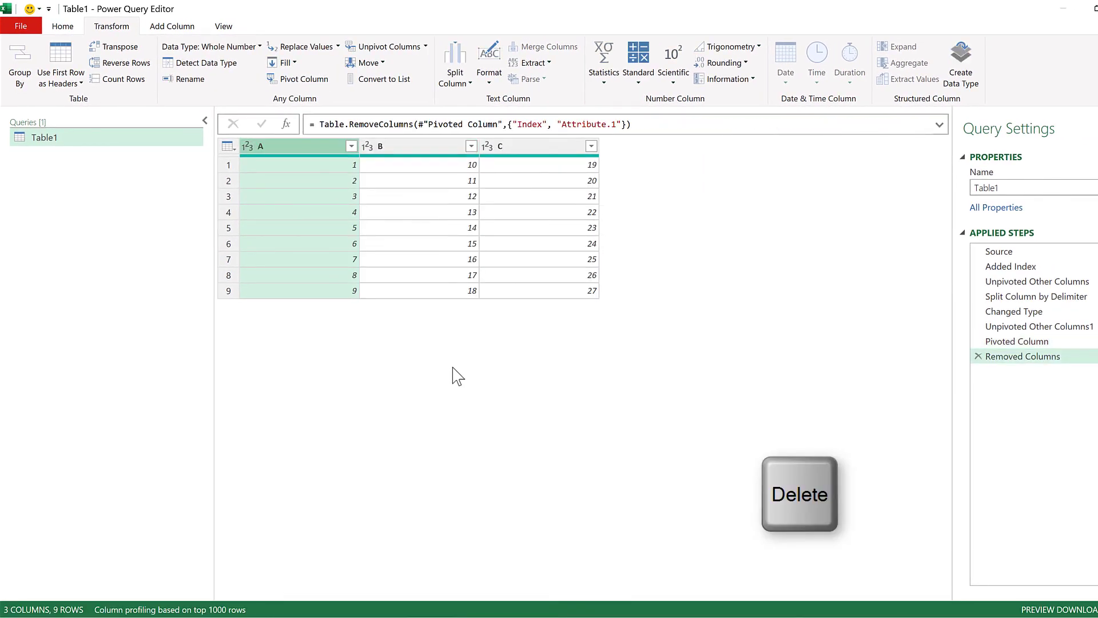
Load the query results as a table into the existing worksheet, starting at cell A17 of Sheet1.
{"action": "left_click", "coordinate": [62, 26]}
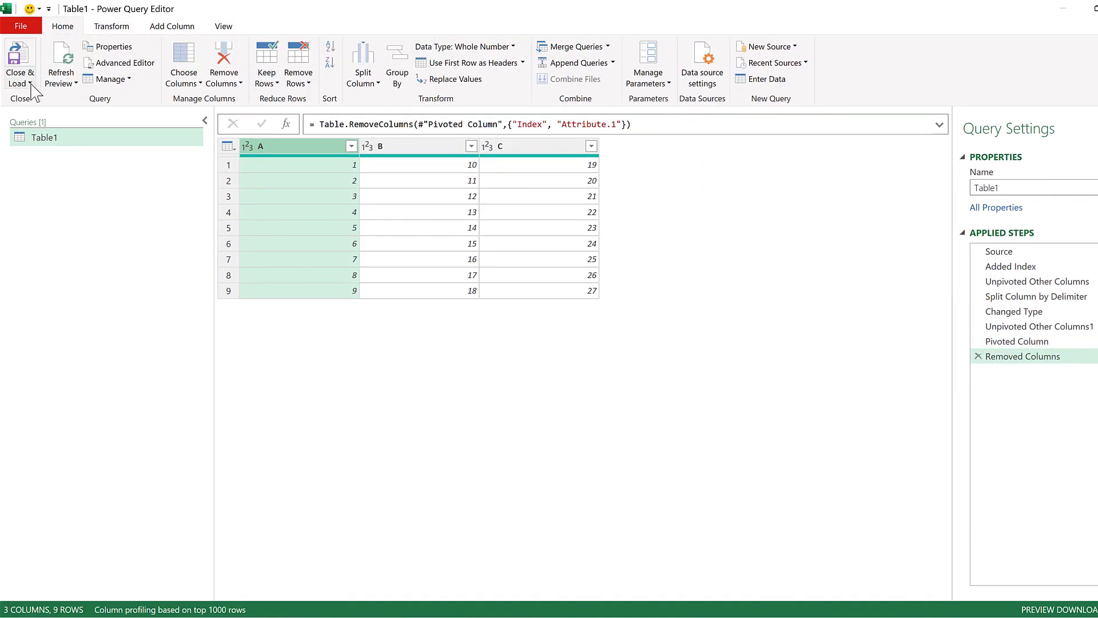
{"action": "left_click", "coordinate": [29, 83]}
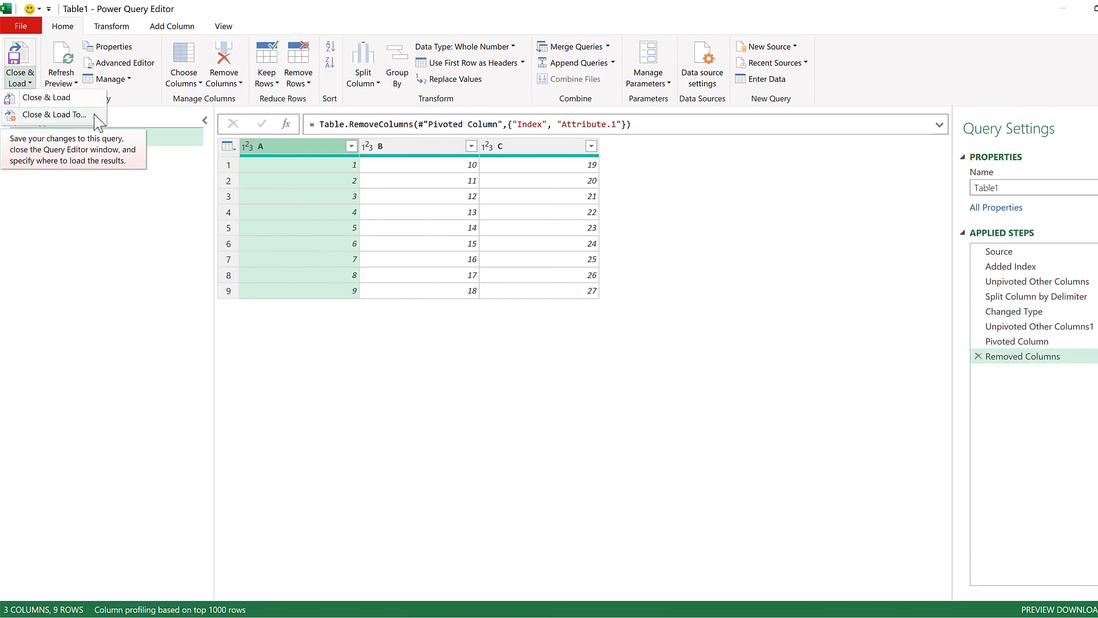
{"action": "left_click", "coordinate": [46, 97]}
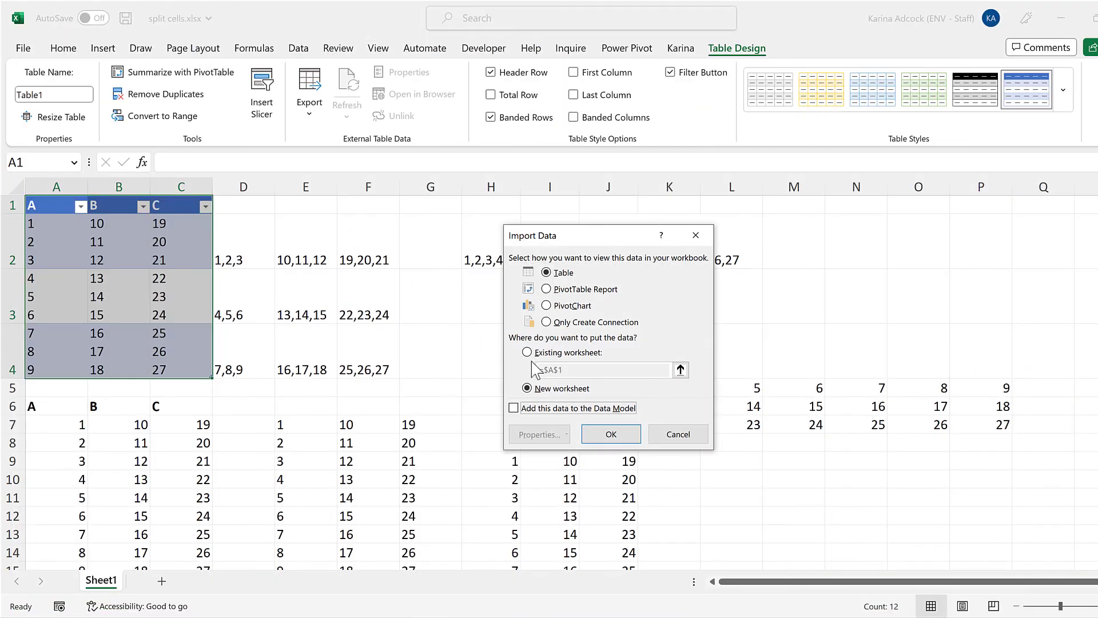
{"action": "left_click", "coordinate": [527, 352]}
{"action": "scroll", "coordinate": [410, 350], "scroll_direction": "down", "scroll_amount": 2}
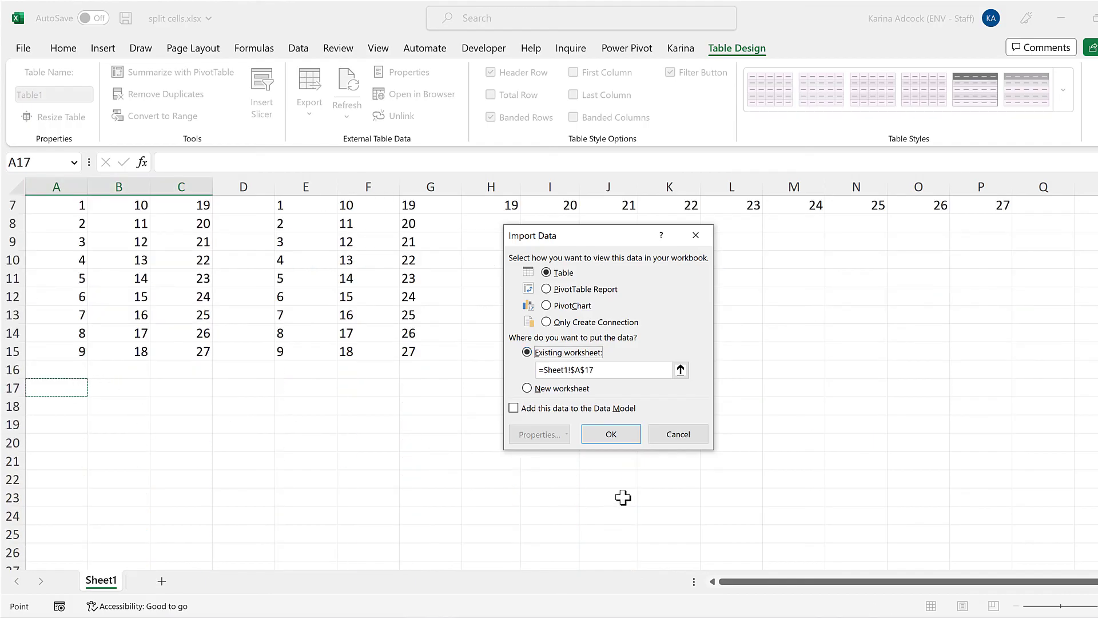
{"action": "left_click", "coordinate": [610, 435]}
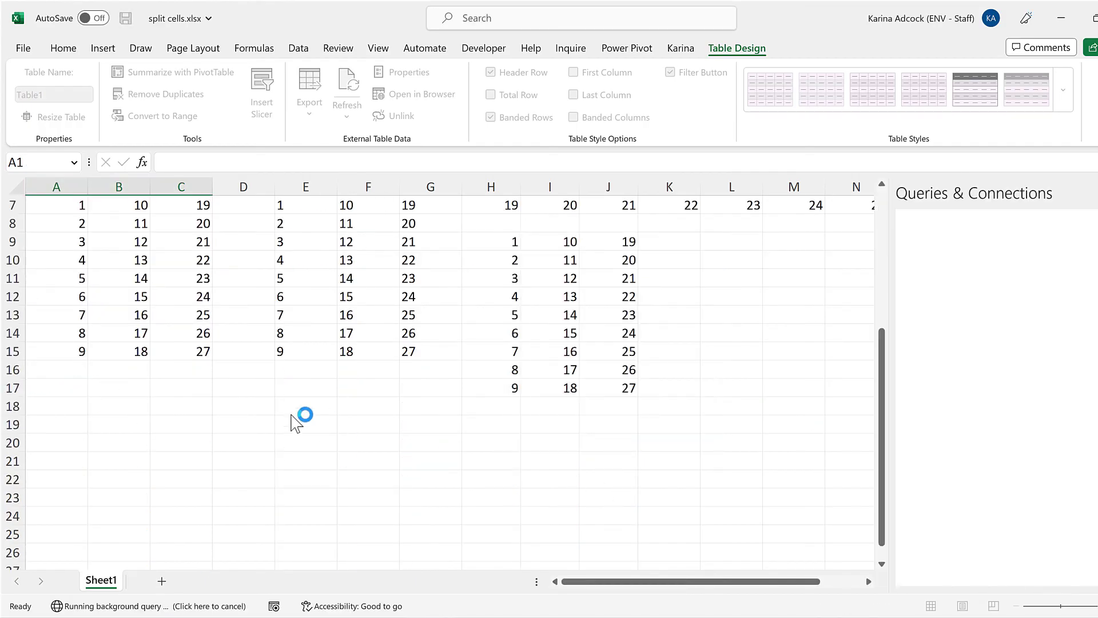
{"action": "left_click", "coordinate": [269, 392]}
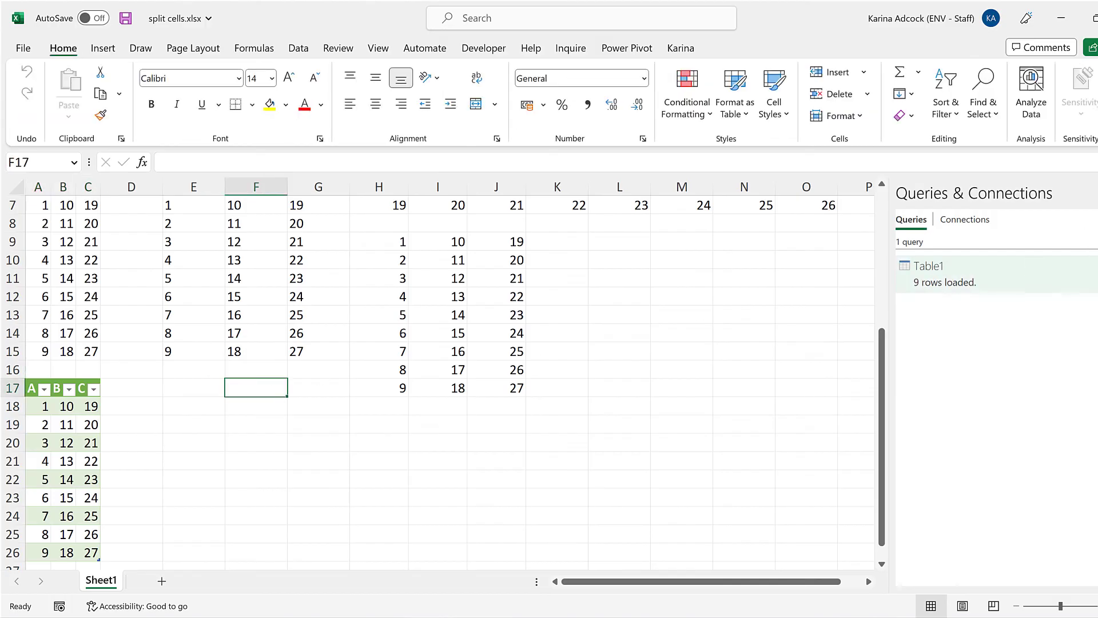
Close the Queries & Connections pane and widen columns A to C equally.
{"action": "left_click", "coordinate": [1086, 193]}
{"action": "left_click_drag", "start_coordinate": [28, 184], "coordinate": [227, 189]}
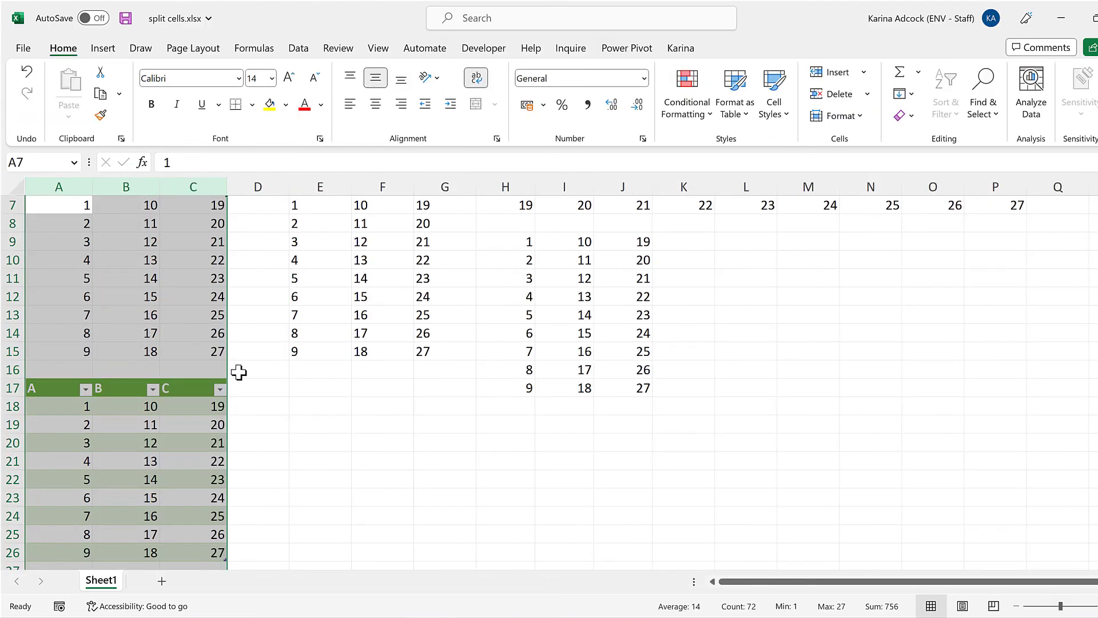
{"action": "left_click", "coordinate": [318, 443]}
{"action": "scroll", "coordinate": [455, 323], "scroll_direction": "up", "scroll_amount": 2}
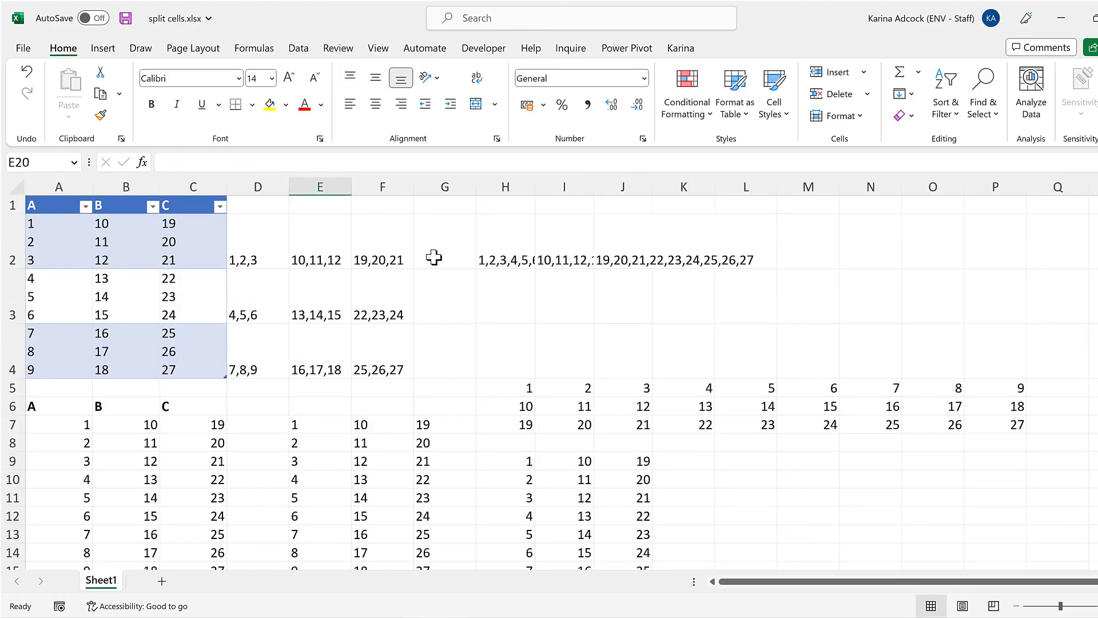
{"action": "left_click", "coordinate": [440, 249]}
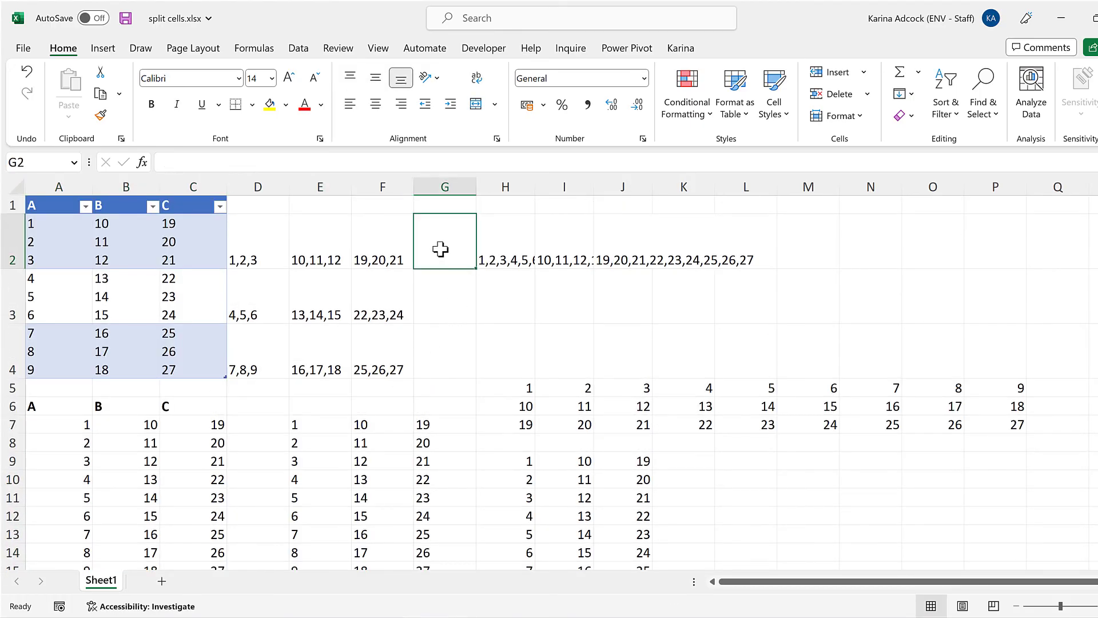